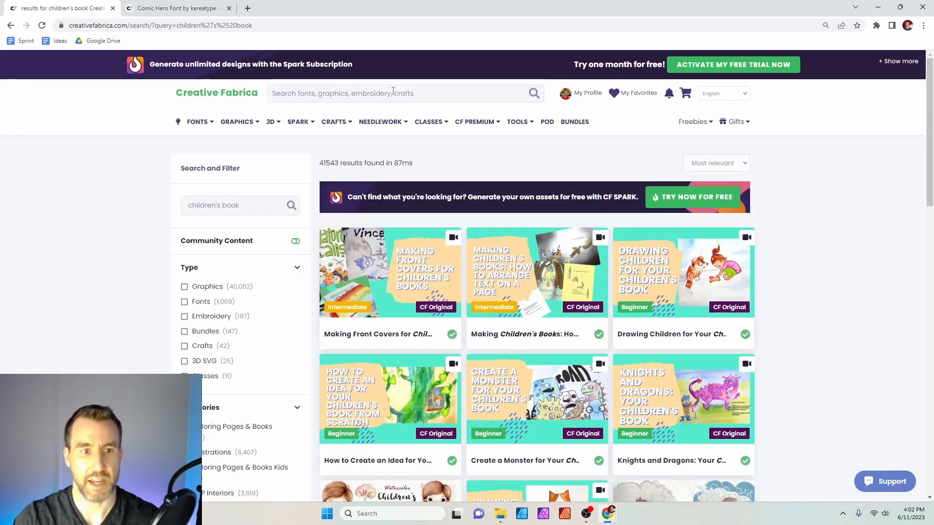
Filter the children's book search results to fonts only and browse the listed typefaces.
left_click(184, 302)
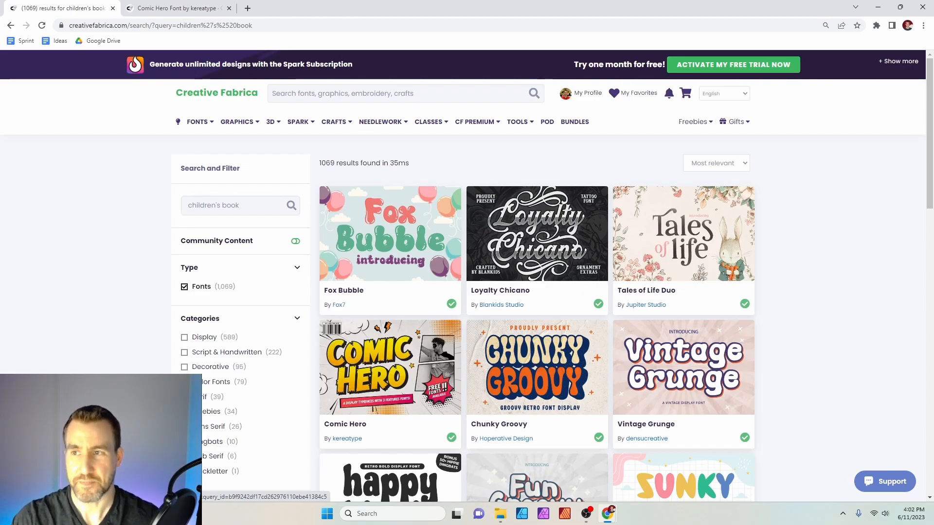
scroll(931, 129, "down", 3)
left_click_drag(932, 129, 931, 161)
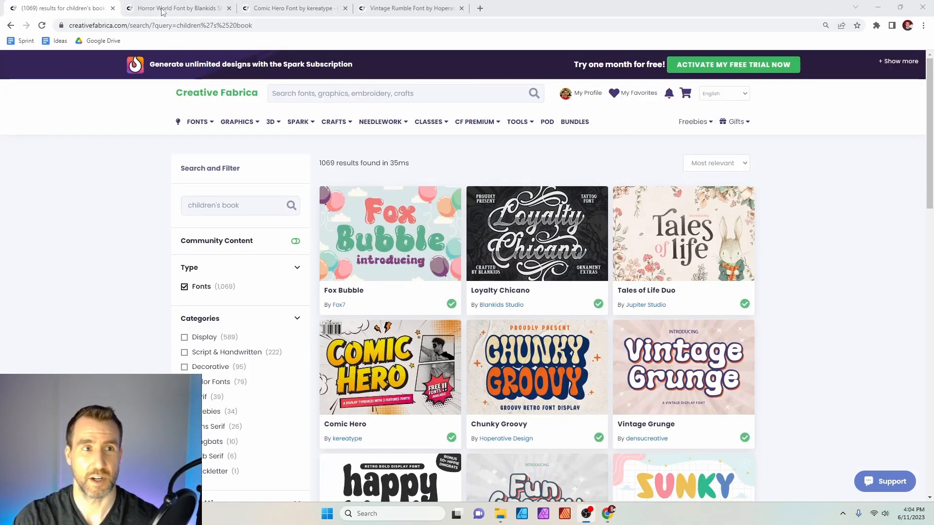
View the product pages of the Horror World, Comic Hero and Vintage Rumble fonts.
key("ctrl+Tab")
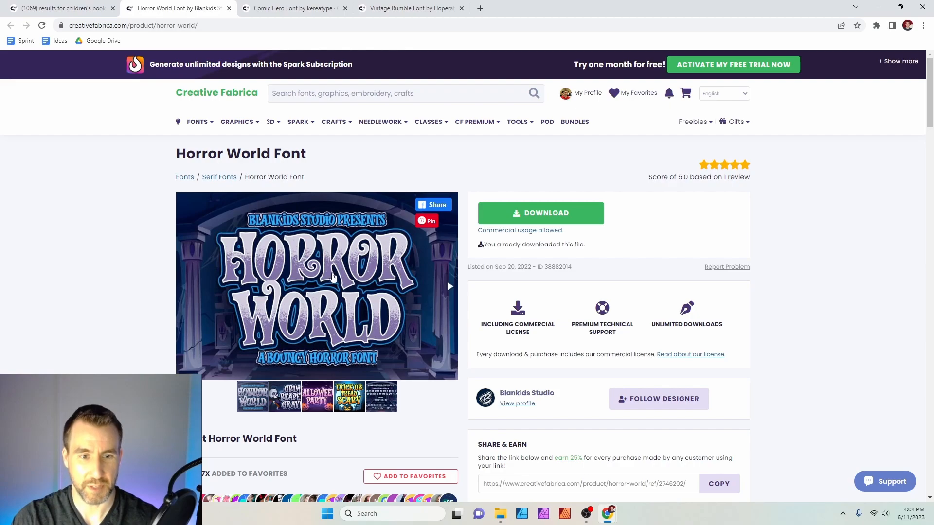
left_click(272, 9)
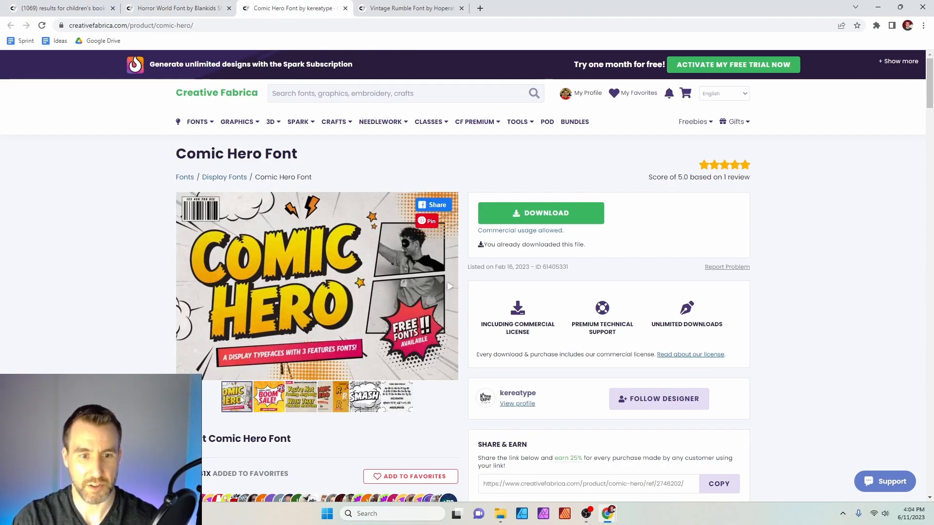
left_click(396, 11)
Download the Horror World font from its product page as a zip file saved to the Desktop.
left_click(178, 9)
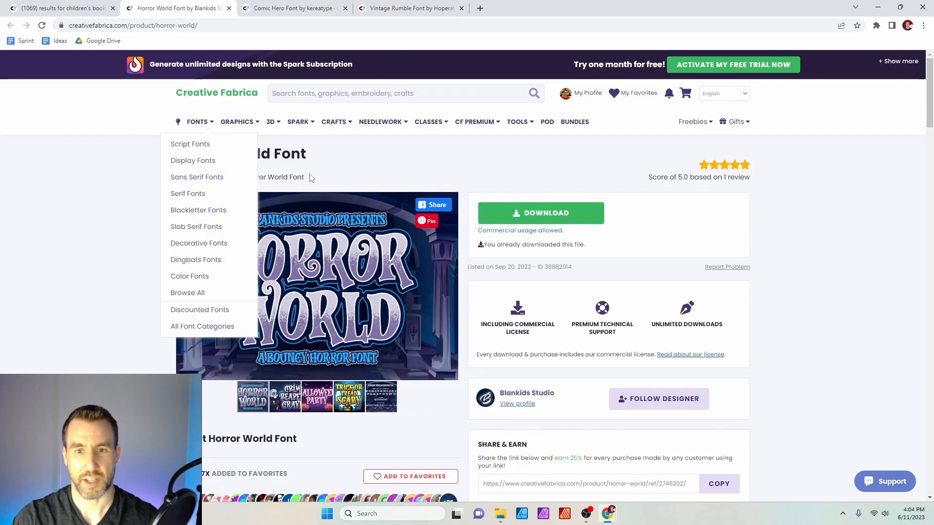
left_click(583, 219)
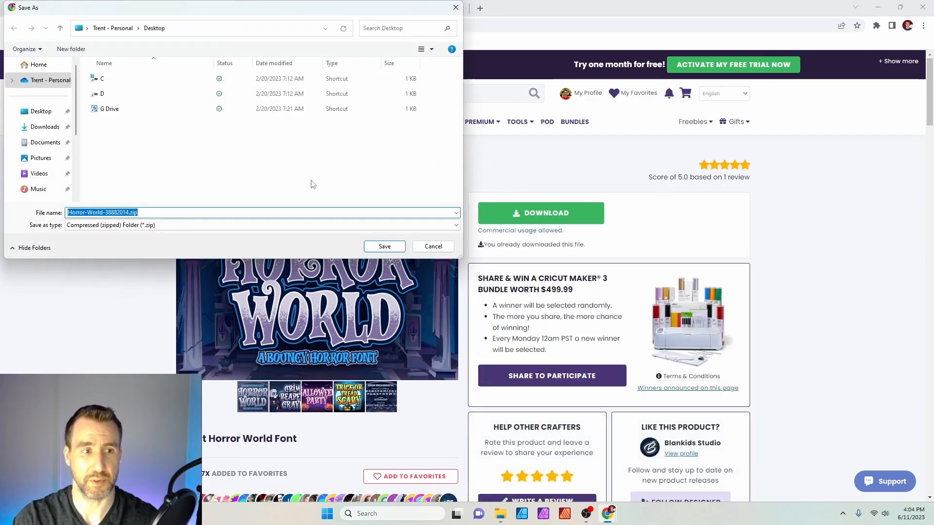
left_click(385, 247)
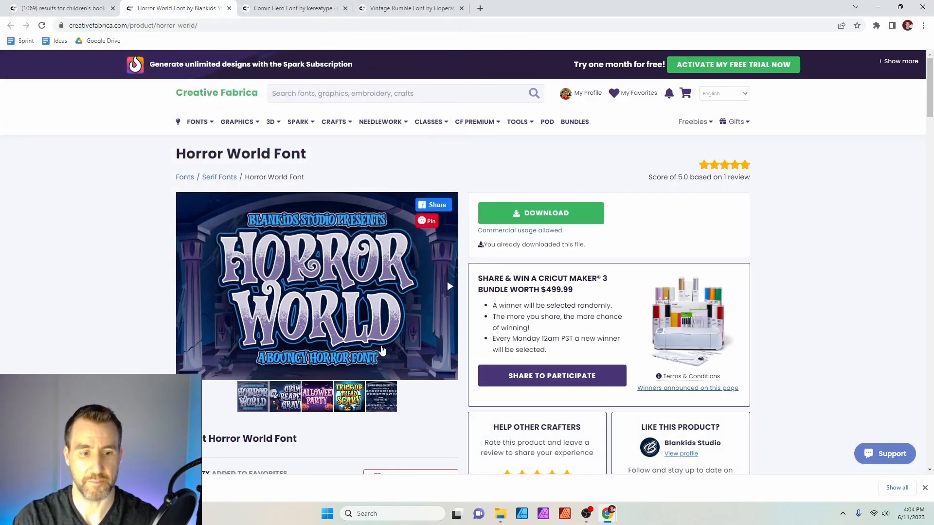
Extract the downloaded Horror World zip file into its own folder on the Desktop.
key("alt+Tab")
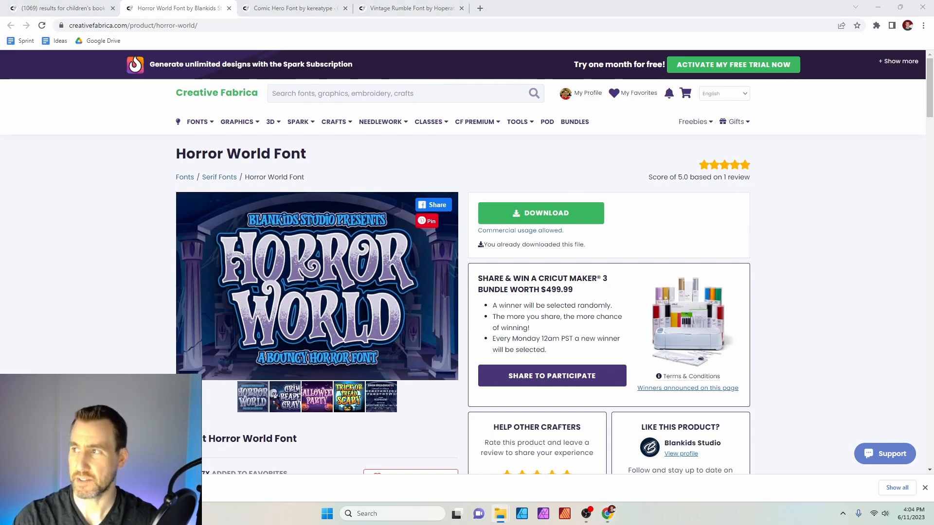
left_click(437, 262)
right_click(437, 263)
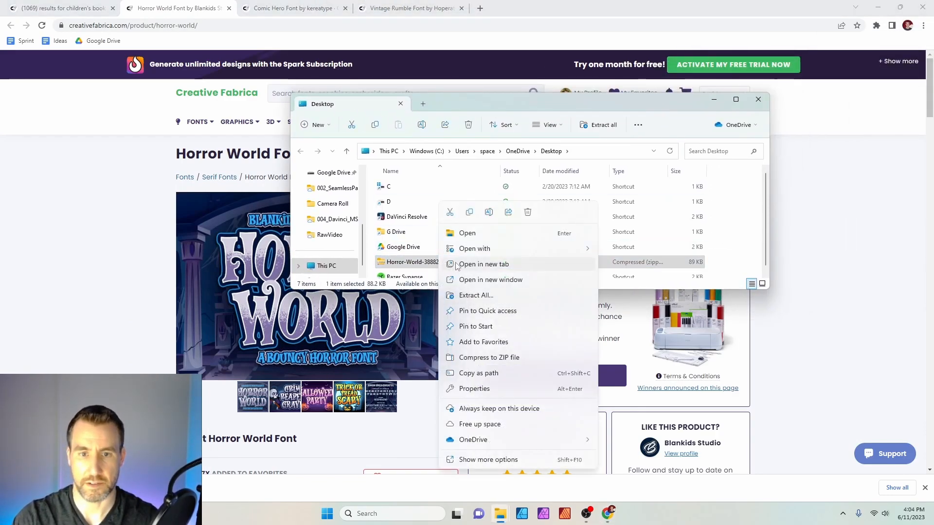
left_click(474, 295)
left_click(569, 350)
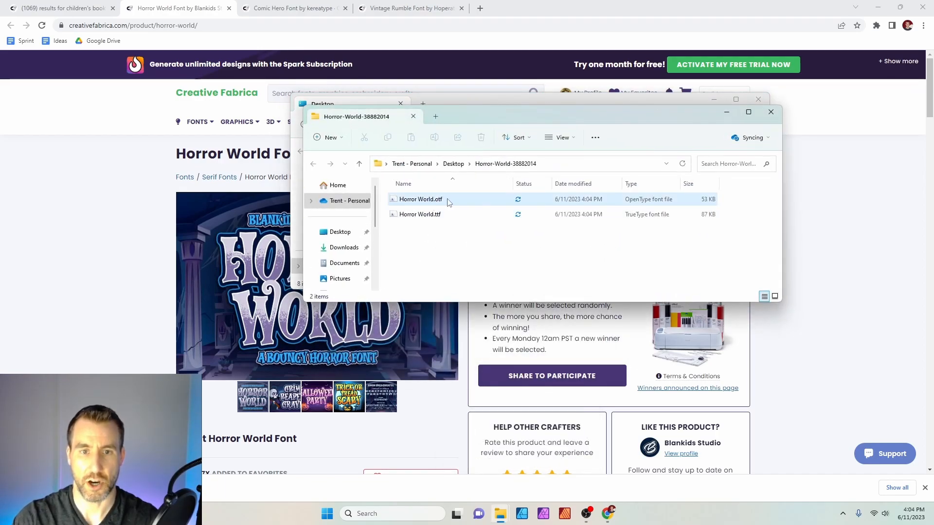
Open Horror World.otf from the extracted folder and install the font.
left_click(432, 202)
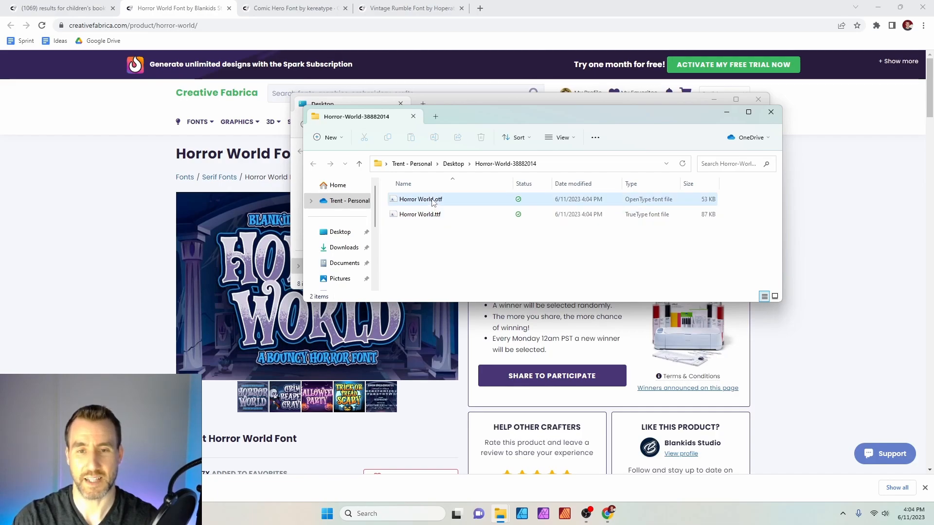
double_click(432, 201)
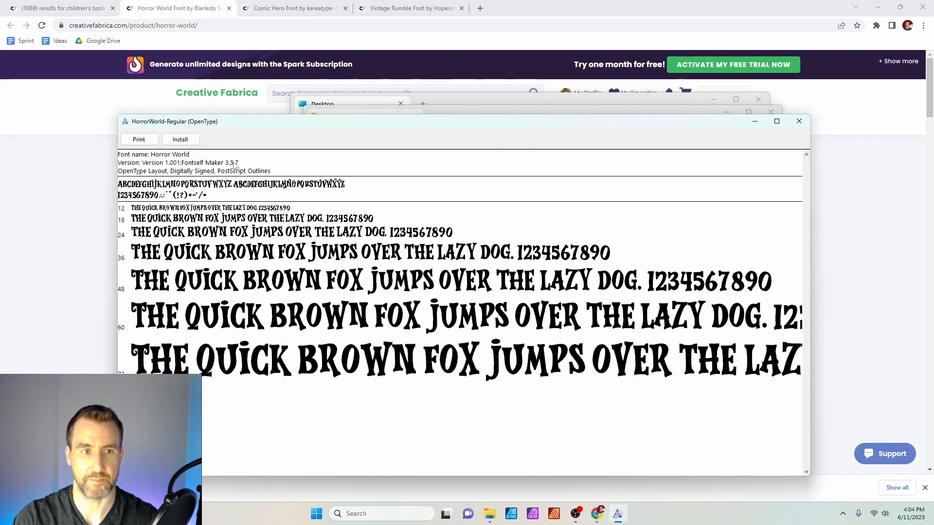
left_click(187, 142)
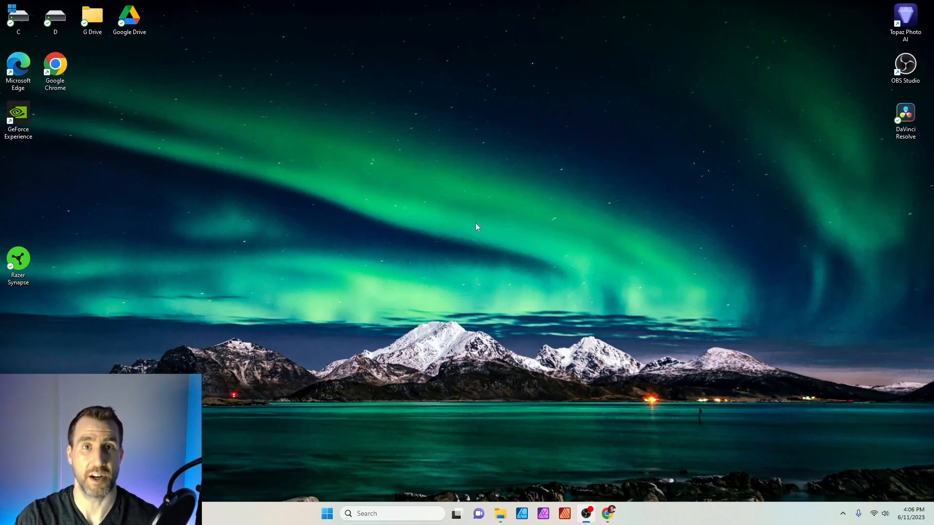
Launch Affinity Designer and create a landscape Letter document, 11 x 8.5 in at 300 DPI.
left_click(522, 514)
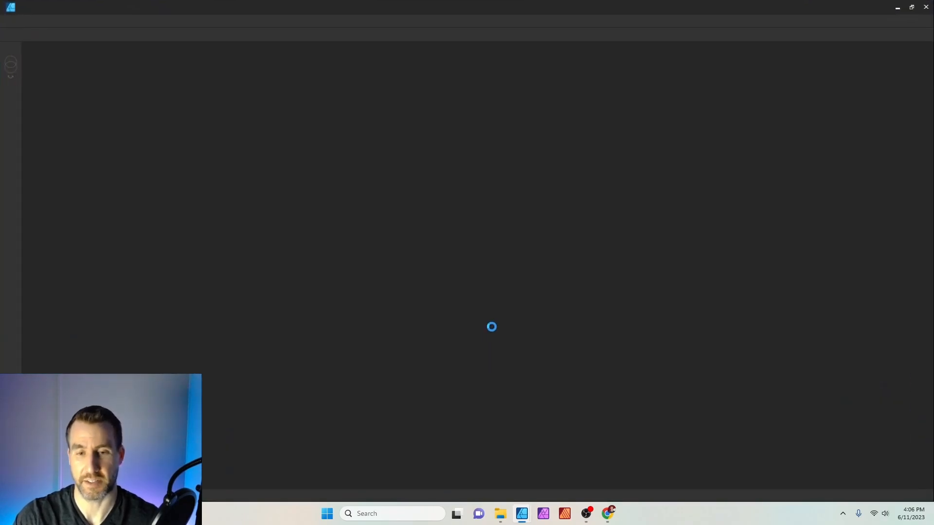
left_click(482, 261)
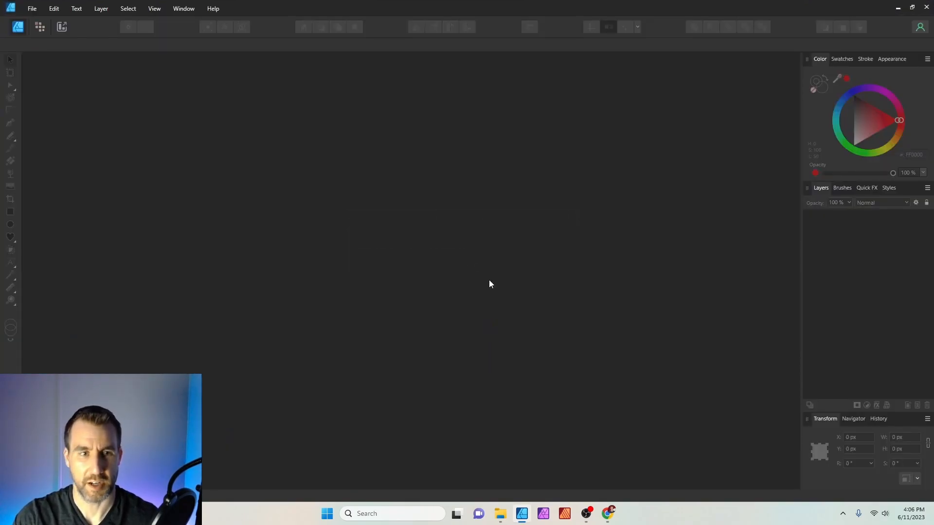
left_click(32, 8)
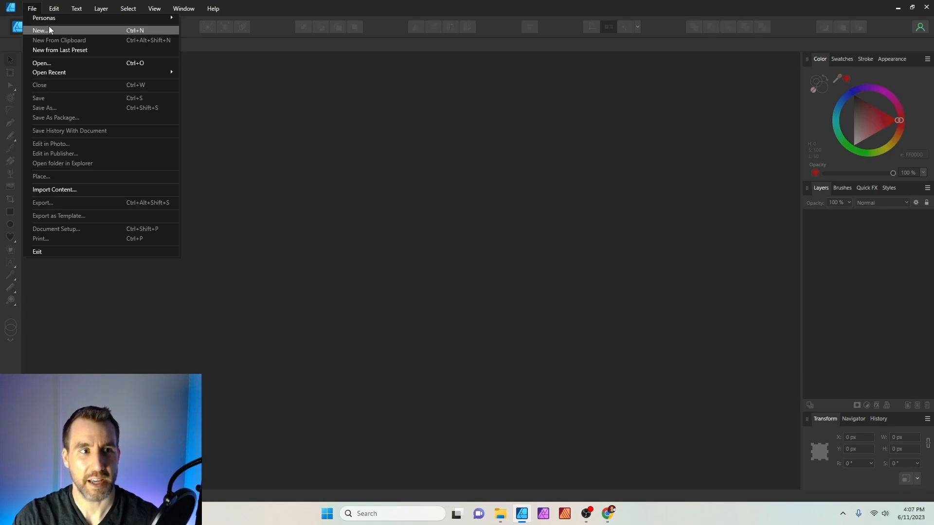
left_click(49, 26)
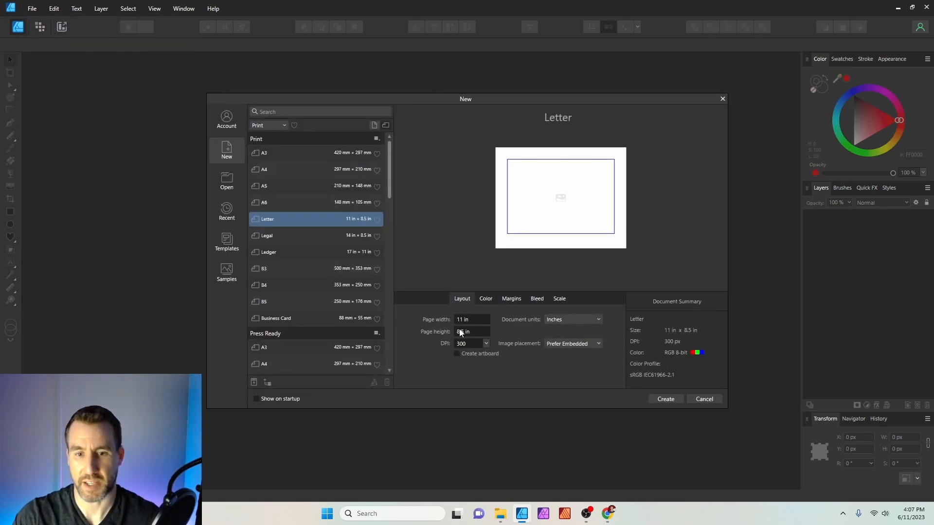
left_click(664, 399)
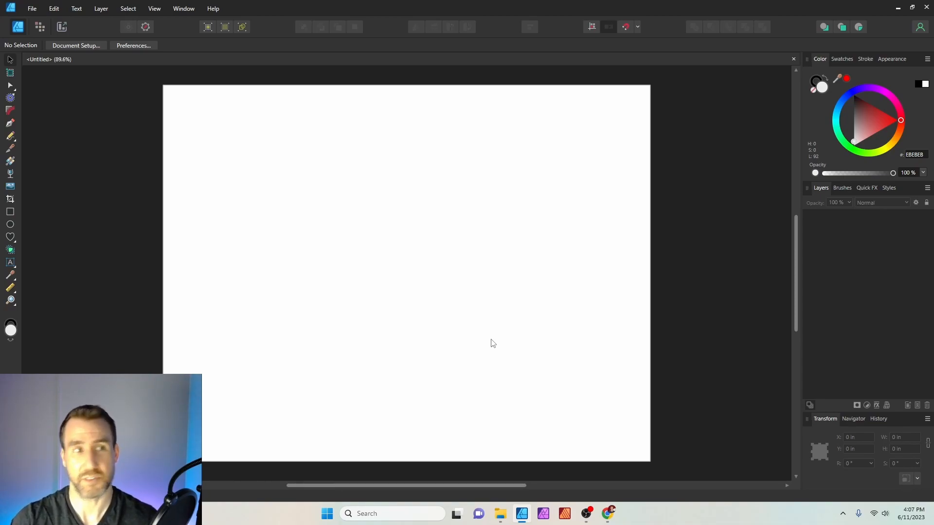
Switch to Chrome and look through the preview images on the Horror World font page.
left_click(608, 514)
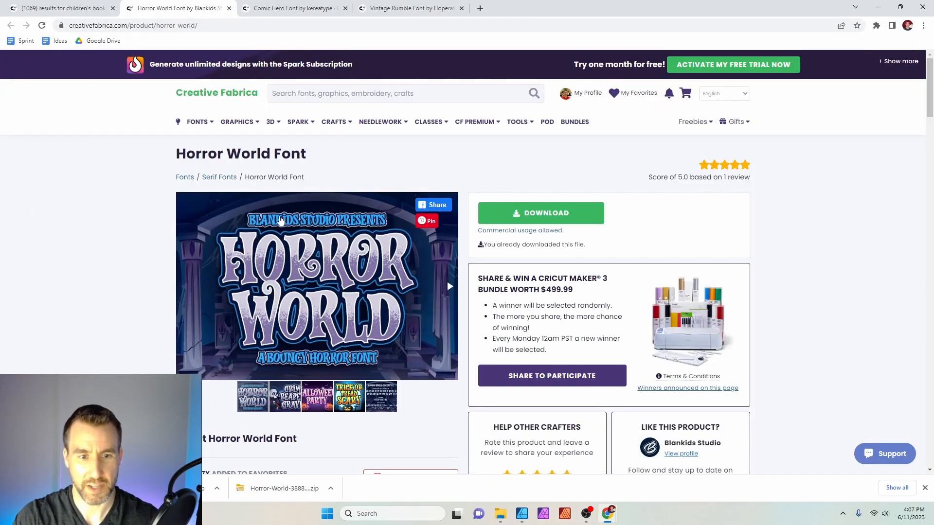
left_click(287, 396)
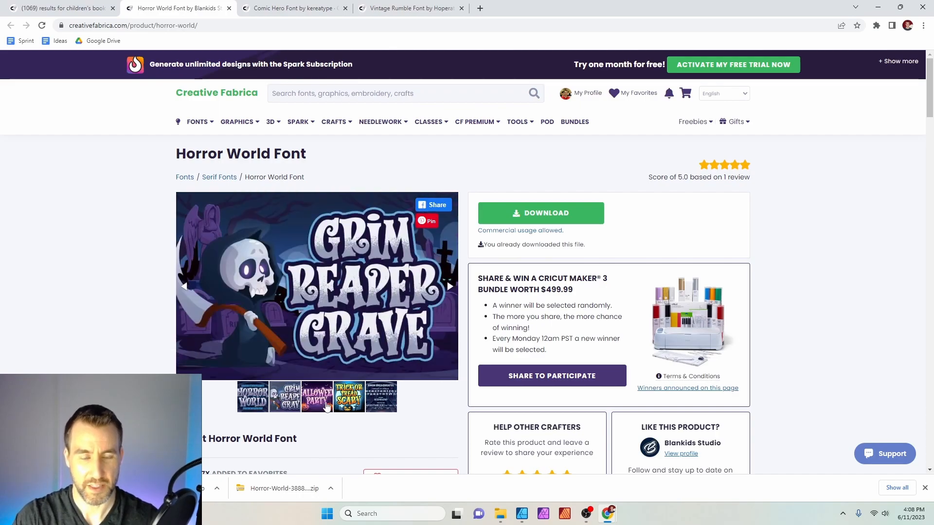
left_click(330, 403)
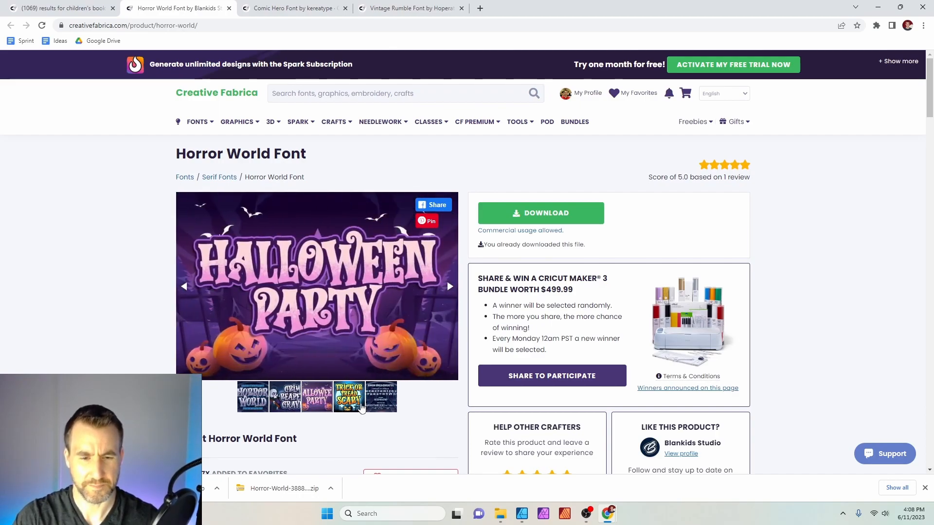
left_click(355, 402)
left_click(315, 403)
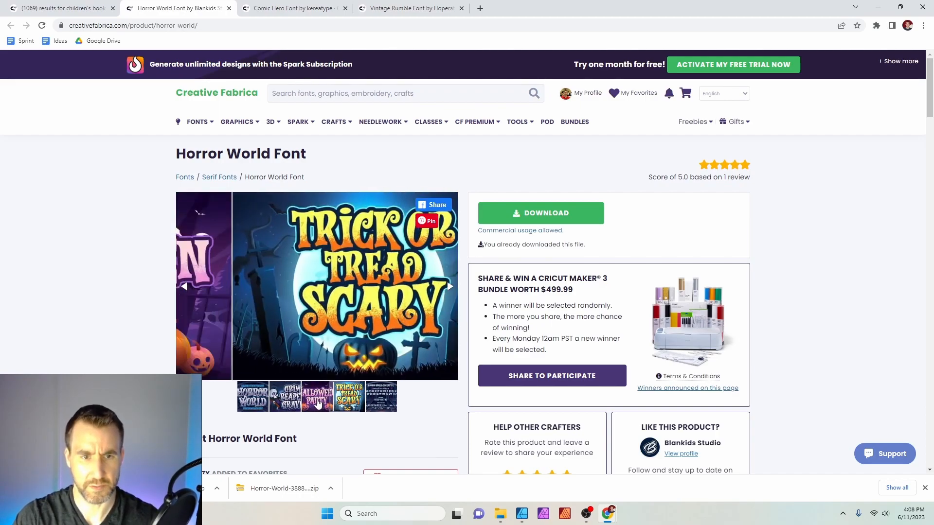
left_click(288, 401)
left_click(261, 401)
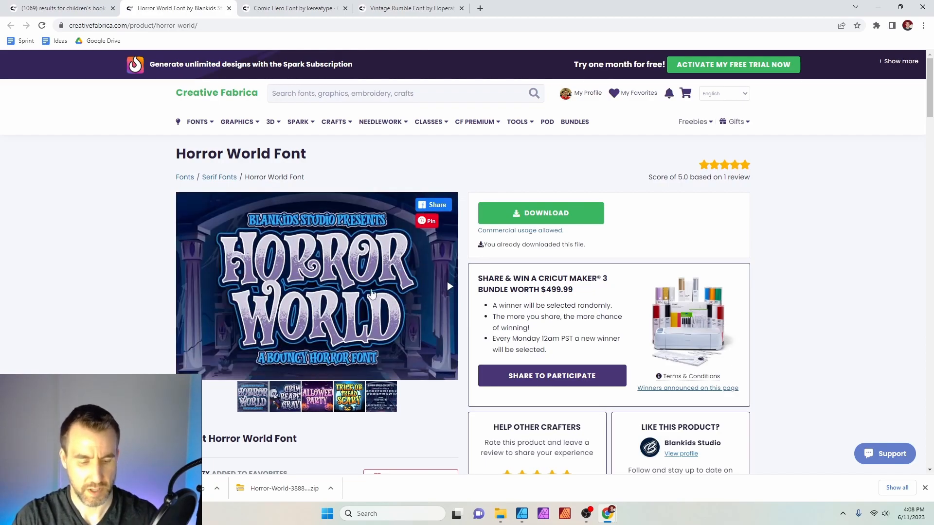
Copy the Horror World preview image into the Affinity Designer document, enlarged to about 6.5 x 4.3 in and placed near the page's upper edge.
right_click(321, 261)
left_click(351, 289)
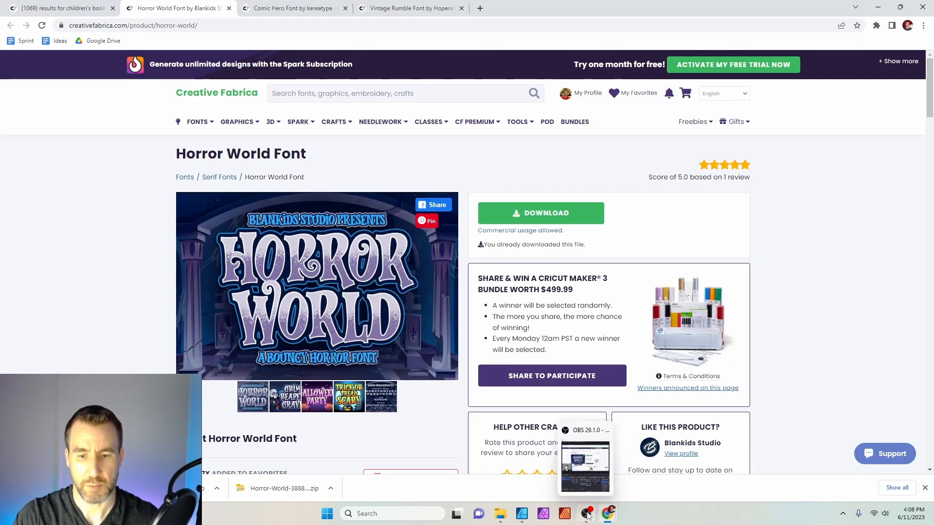
left_click(522, 514)
key("ctrl+v")
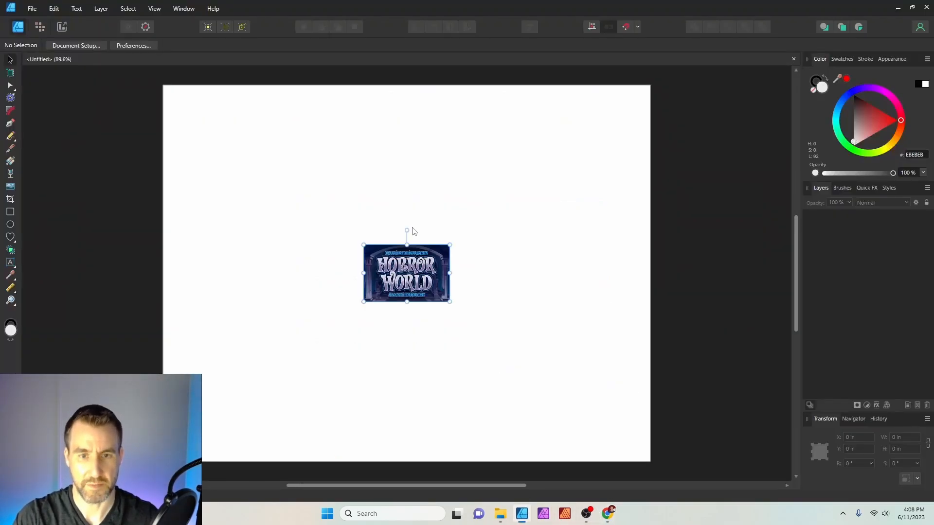
left_click_drag(448, 246, 670, 145)
left_click_drag(580, 183, 479, 168)
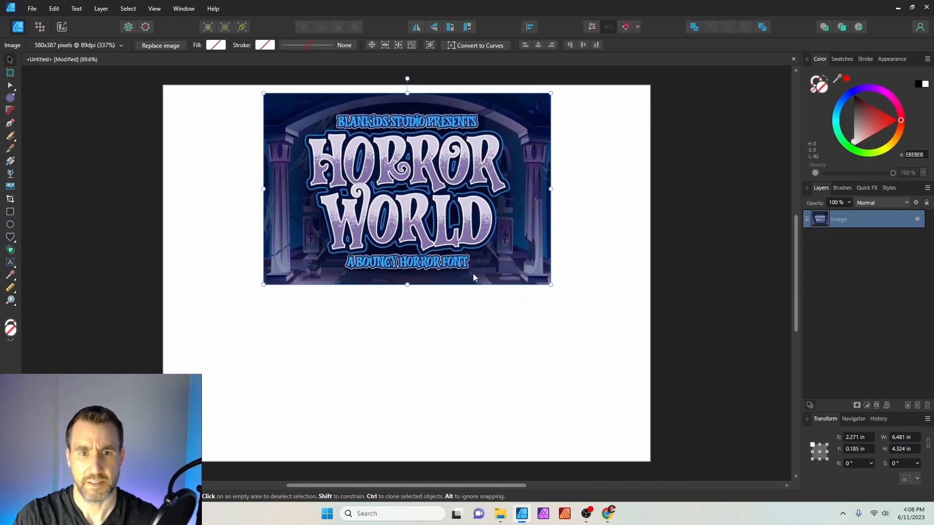
left_click(485, 342)
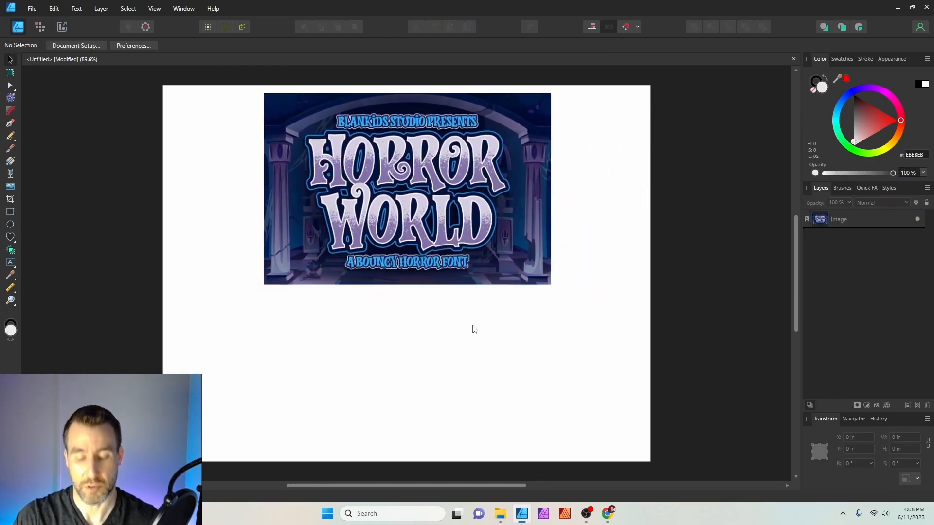
Add the artistic text HORROR below the image at about 86 pt.
key("t")
left_click_drag(340, 340, 395, 377)
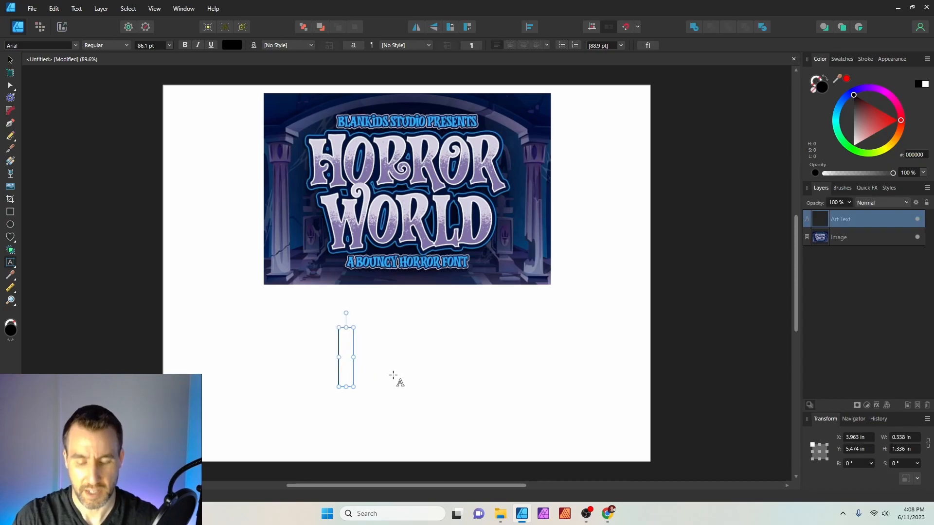
type("HORROR")
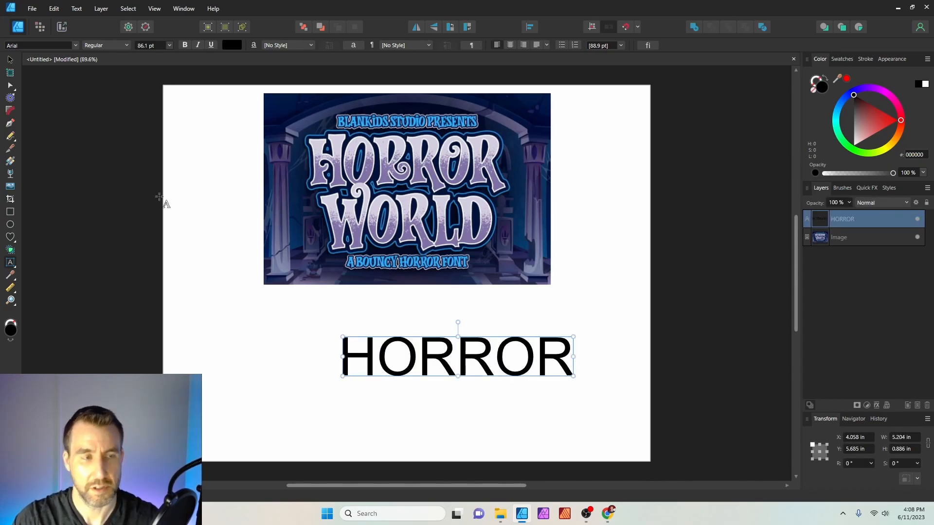
Move the HORROR text up beneath the image, duplicate it below and change the copy's wording to WORLD.
left_click(10, 60)
left_click_drag(436, 354, 401, 322)
left_click_drag(403, 323, 414, 373)
double_click(417, 374)
type("WORLD")
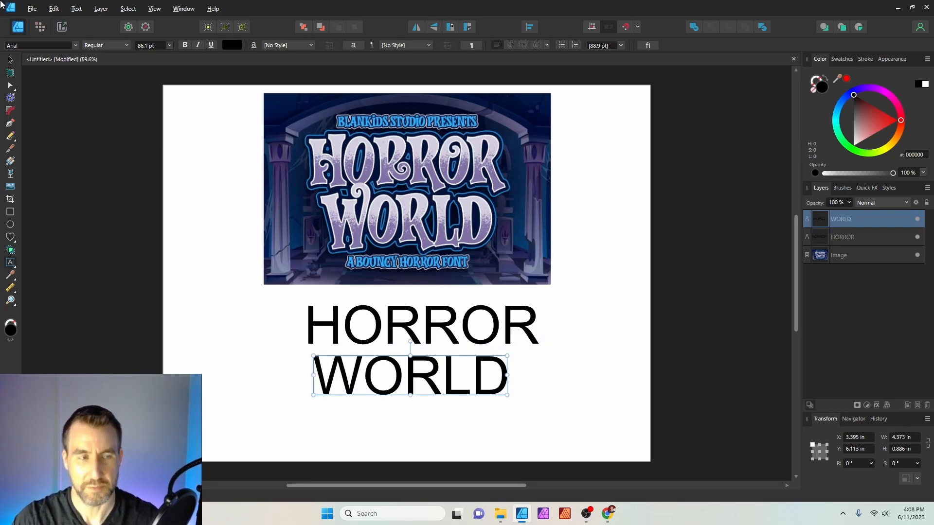
Set both text lines in the Horror World font and enlarge them together to about 4.4 in wide.
left_click(10, 60)
left_click(372, 321, "shift")
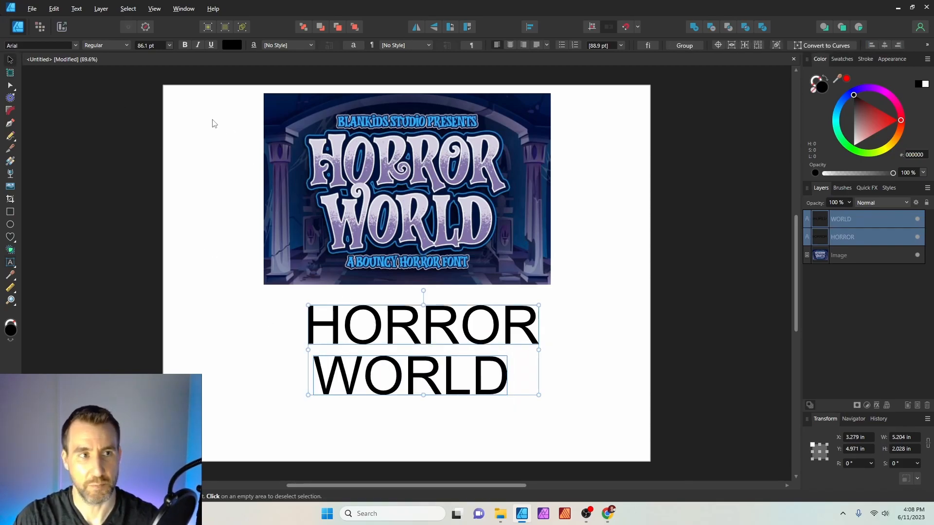
left_click(75, 46)
type("horror")
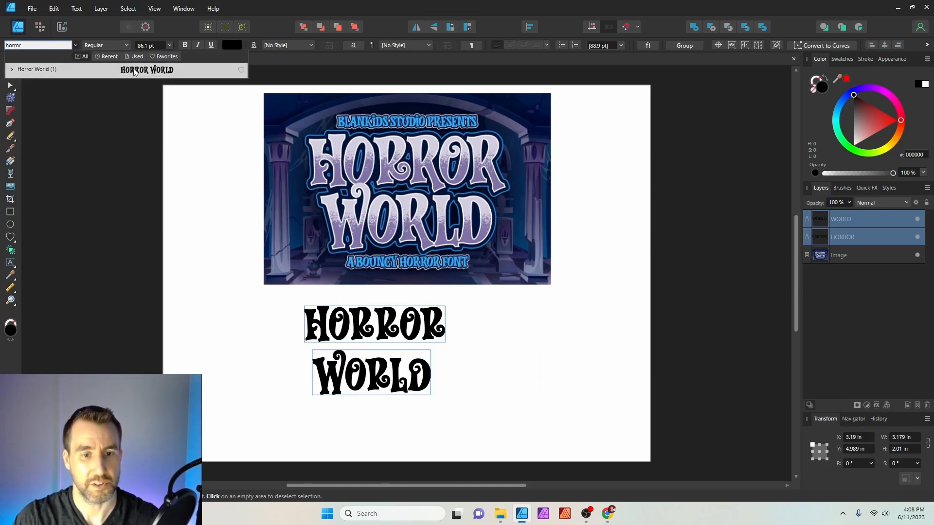
key("Return")
left_click_drag(445, 306, 469, 331)
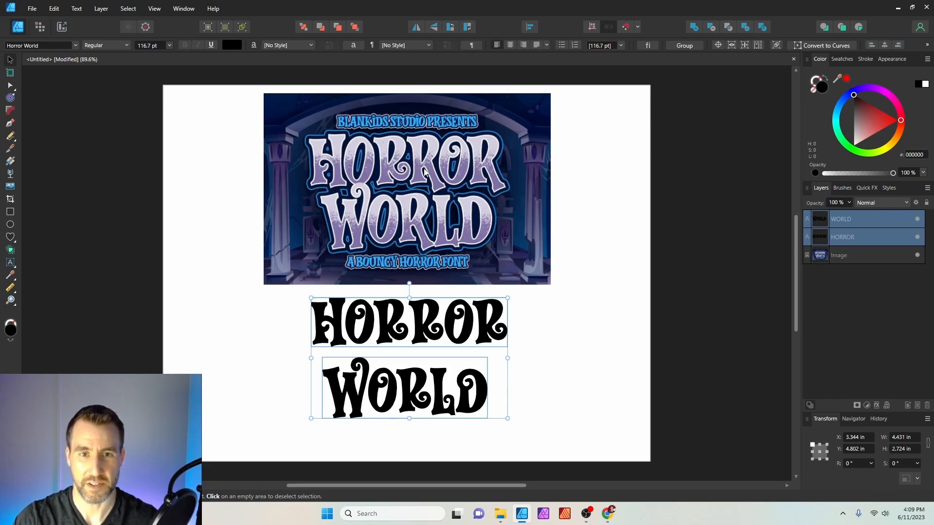
Replace the two middle Rs of HORROR with lowercase r characters.
double_click(443, 321)
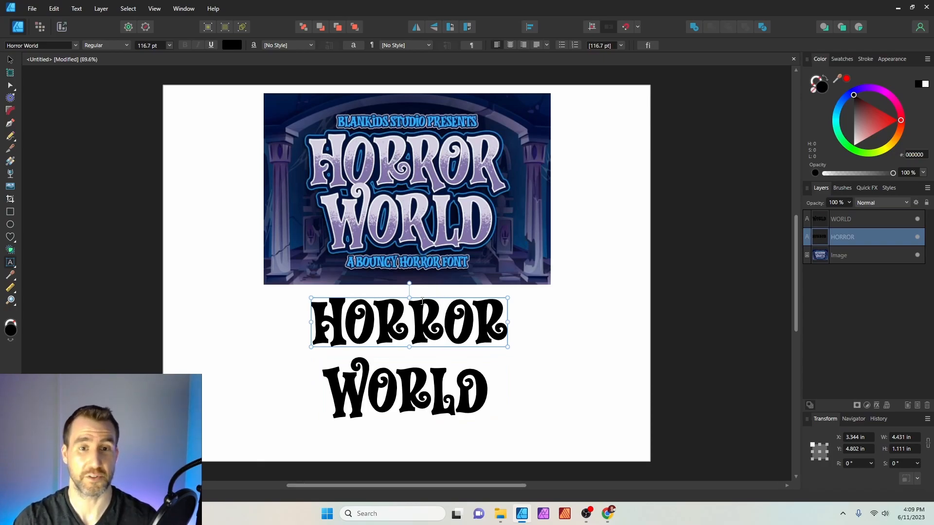
key("BackSpace")
key("BackSpace")
type("rr")
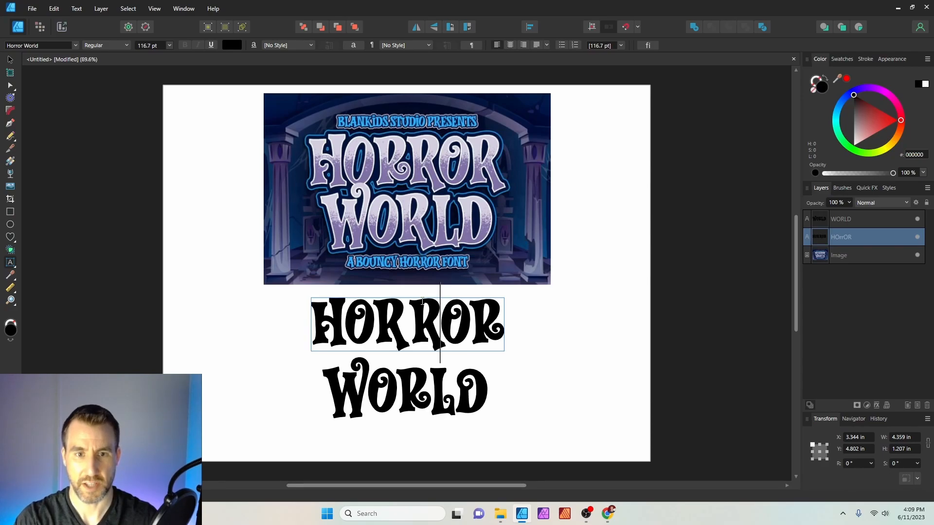
Change the third letter of HORROR back to a capital R.
key("Left")
key("BackSpace")
type("R")
key("Escape")
left_click_drag(373, 324, 438, 324)
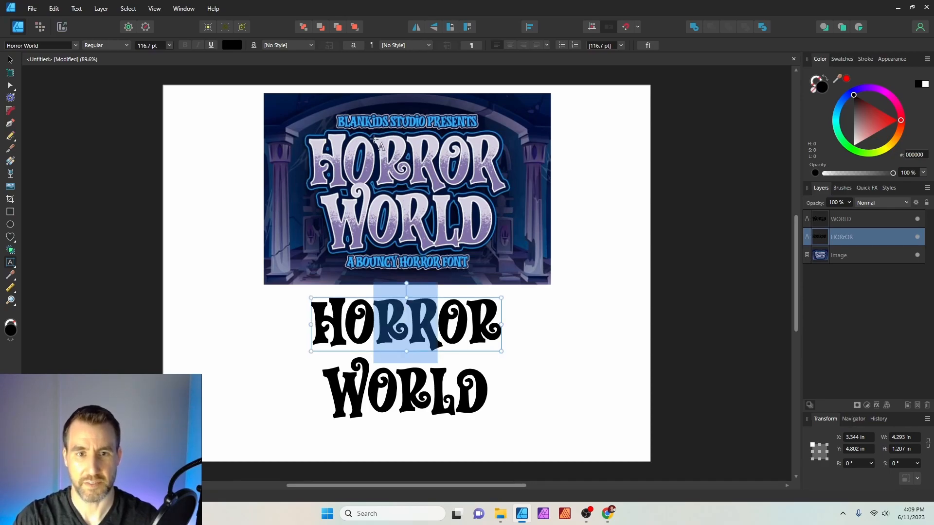
Replace the first O and the last R of HORROR with lowercase o and r.
left_click_drag(372, 312, 355, 319)
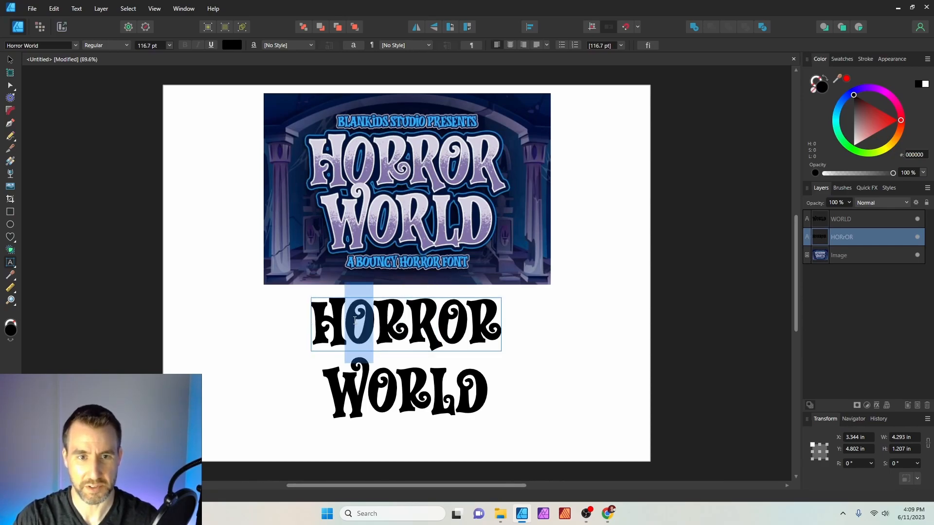
key("Right")
key("BackSpace")
type("o")
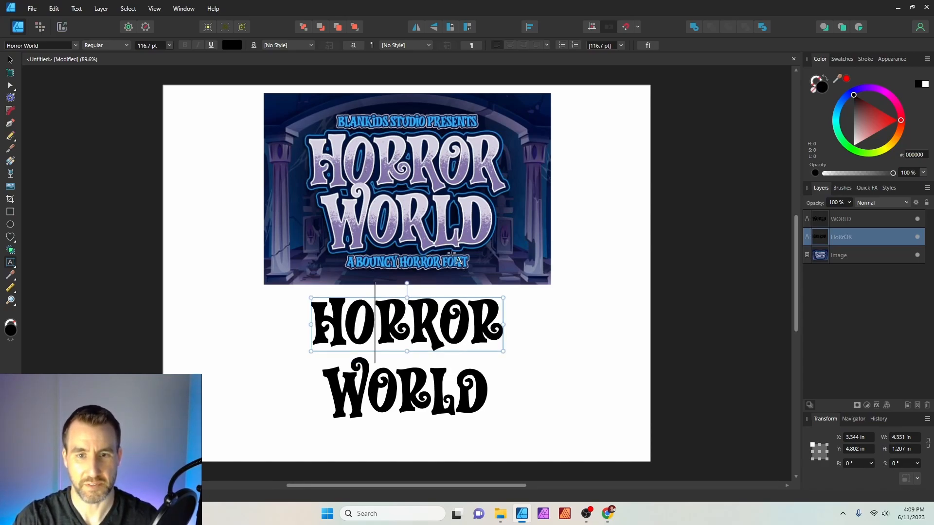
mouse_move(500, 323)
left_mouse_down()
mouse_move(479, 322)
mouse_move(500, 321)
left_mouse_up()
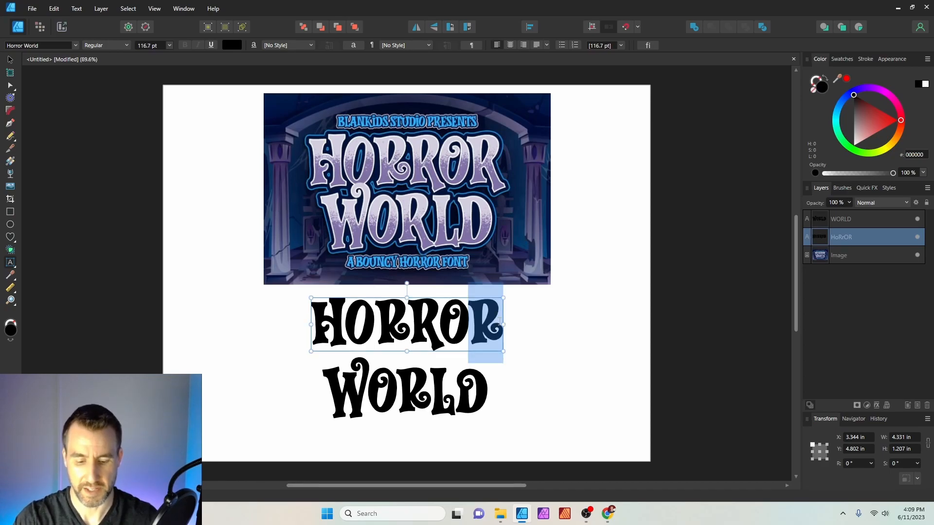
type("r")
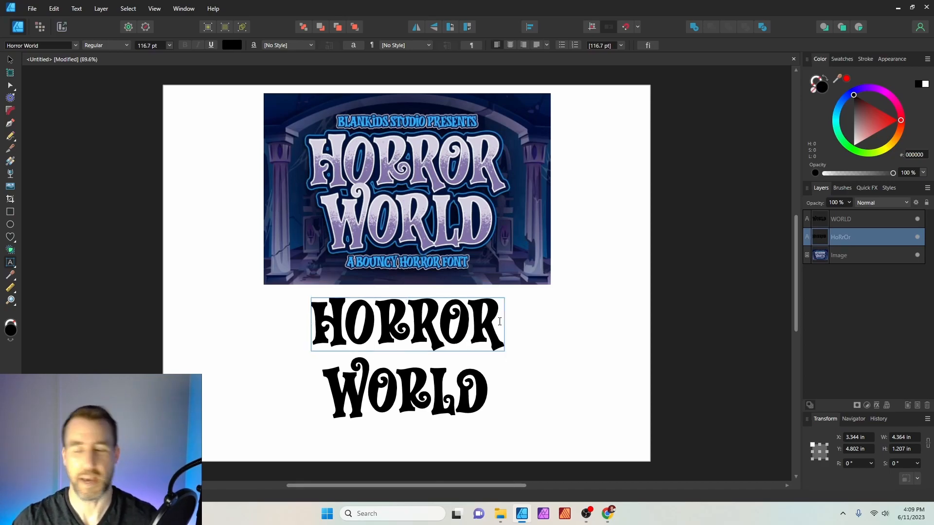
key("Escape")
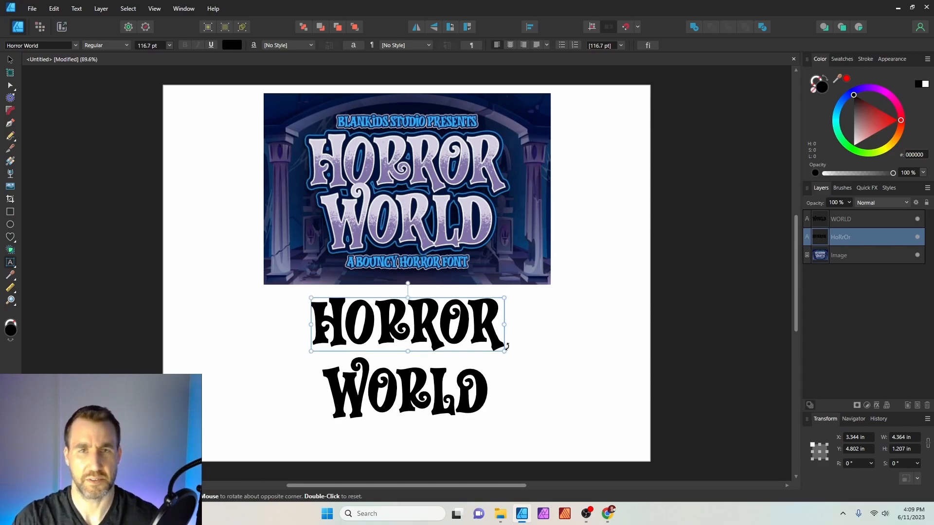
Change the D of WORLD to a lowercase d and ignore the spelling of both text lines.
left_click(461, 382)
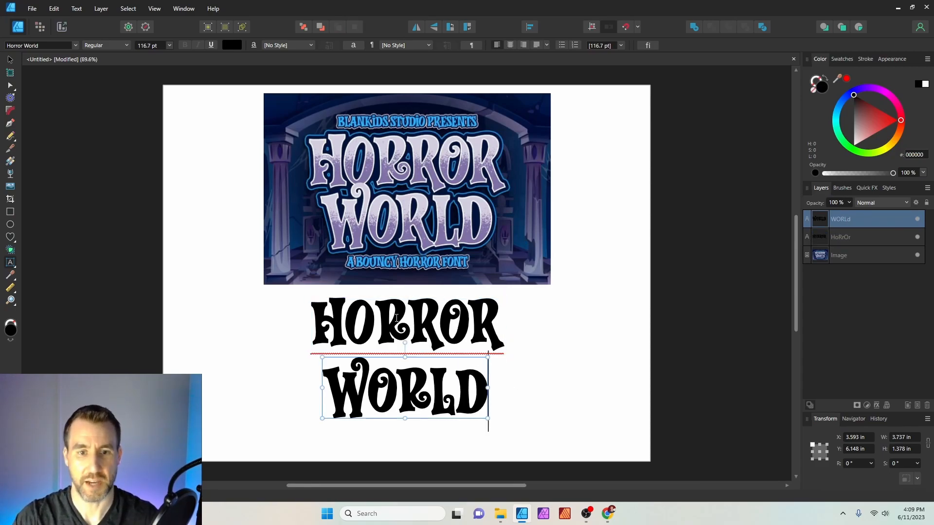
double_click(410, 318)
right_click(411, 319)
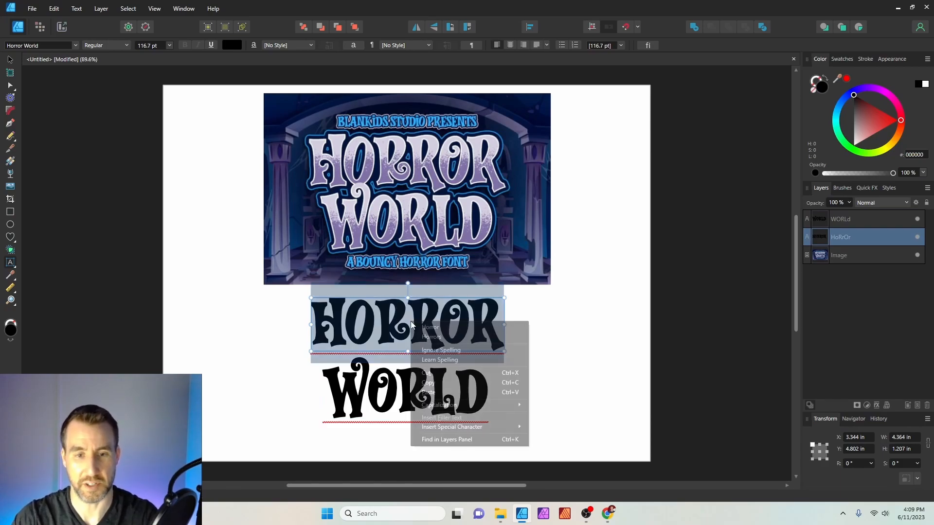
left_click(394, 402)
right_click(395, 403)
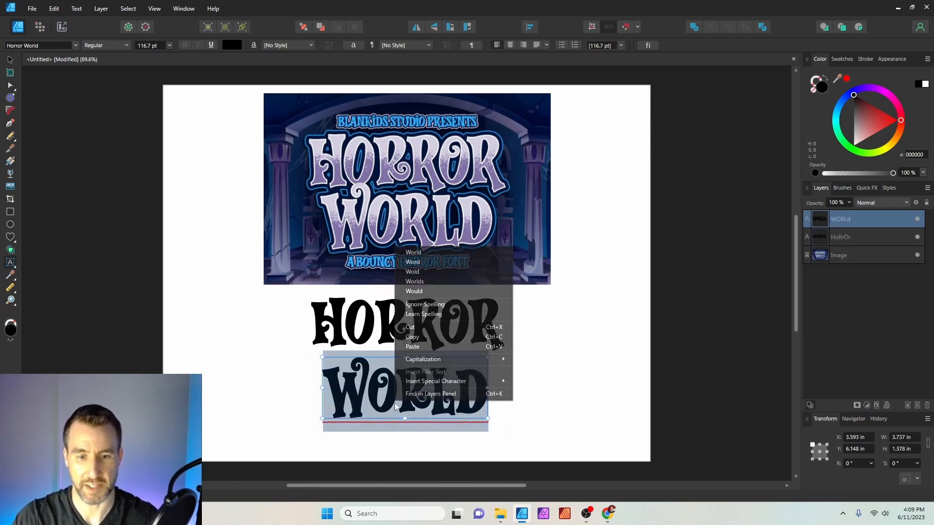
left_click(440, 305)
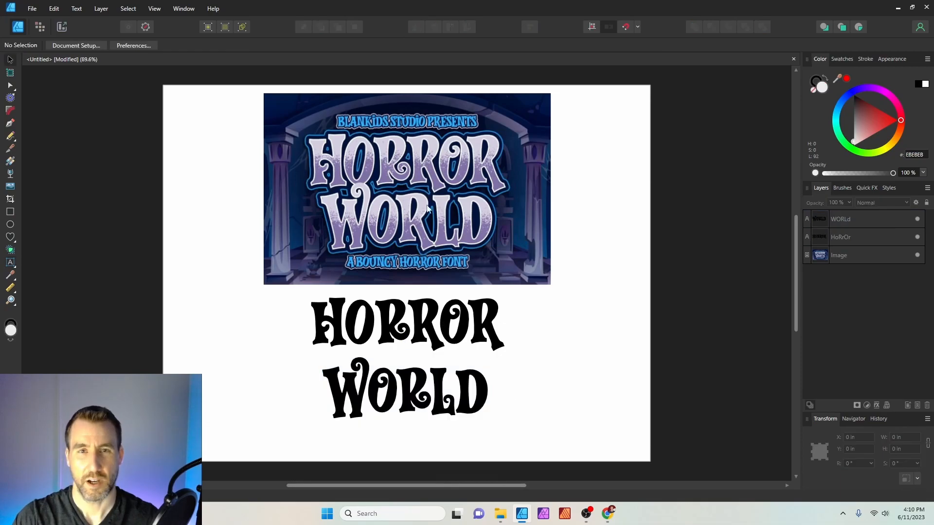
left_click(452, 322)
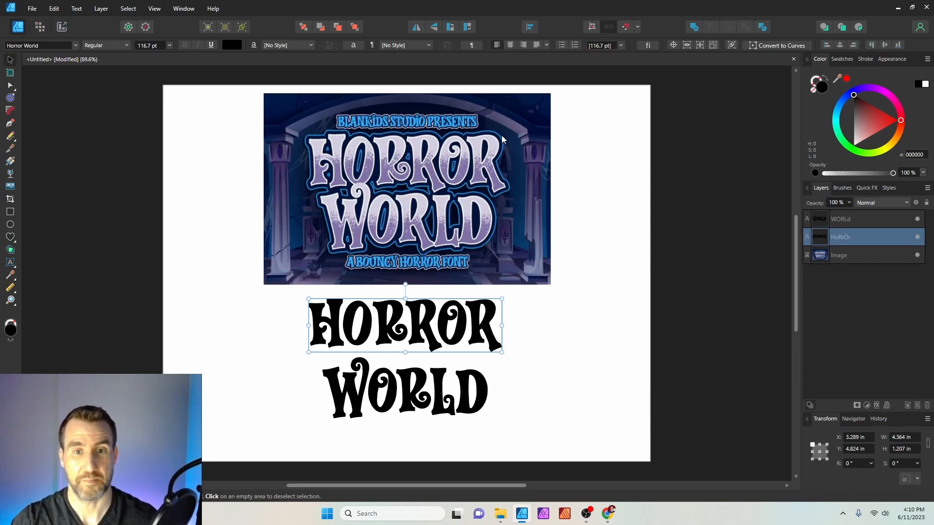
Cover the page with a rectangle about 11.74 by 8.98 in, behind all other layers and filled with dark blue sampled from the image.
left_click(10, 212)
left_click_drag(151, 77, 671, 474)
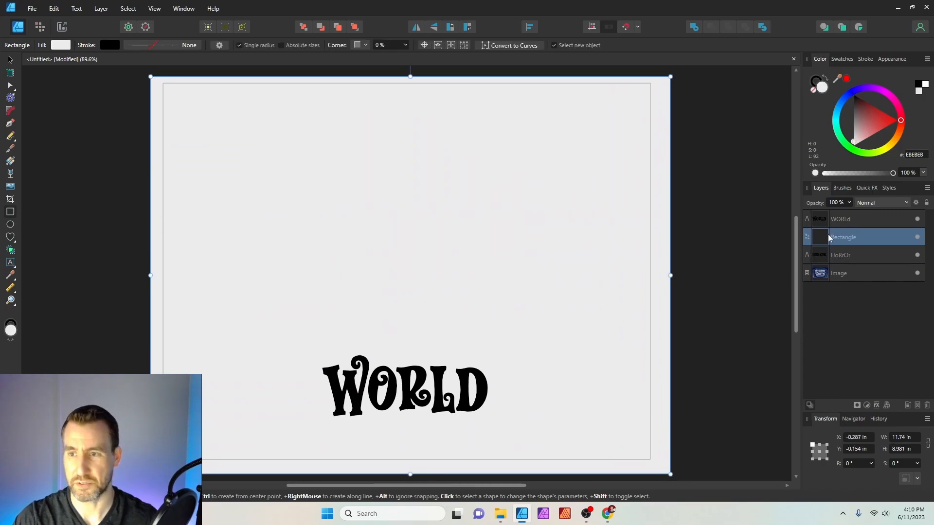
left_click_drag(831, 238, 827, 282)
left_click_drag(843, 83, 517, 156)
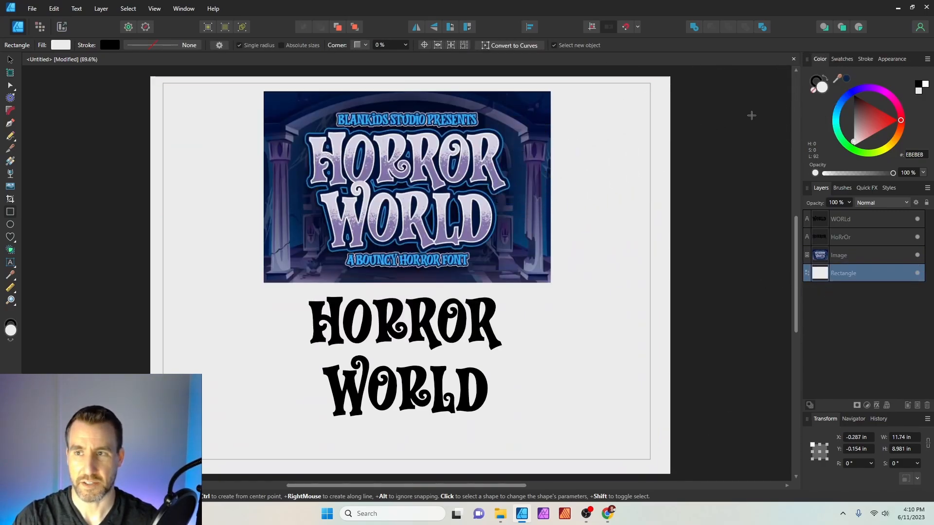
left_click(847, 79)
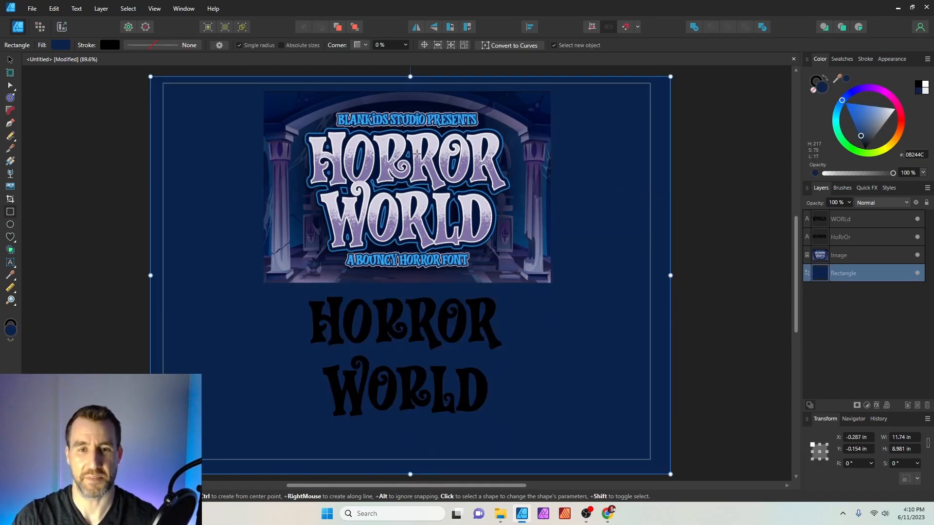
Examine the outlines and shading of the HORROR WORLD lettering in the preview image up close.
scroll(423, 148, "up", 1)
scroll(423, 147, "up", 2)
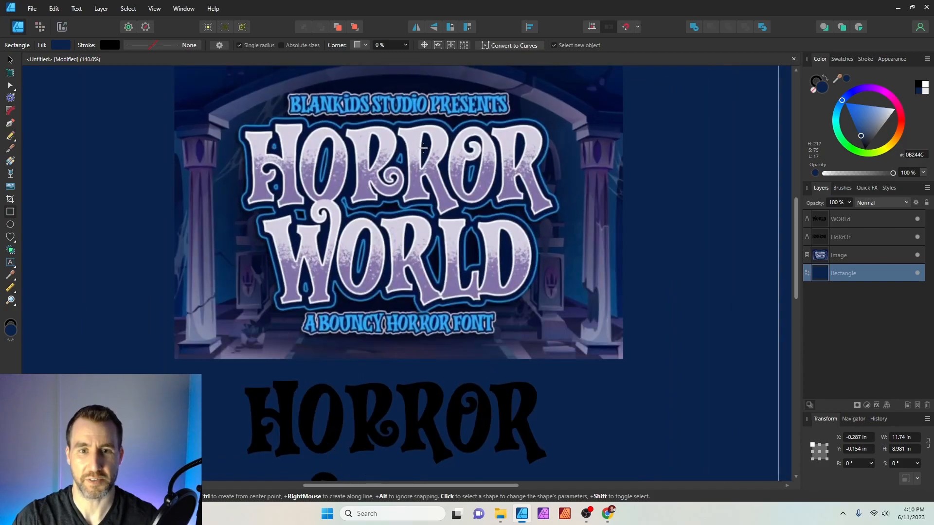
left_click_drag(393, 134, 451, 163)
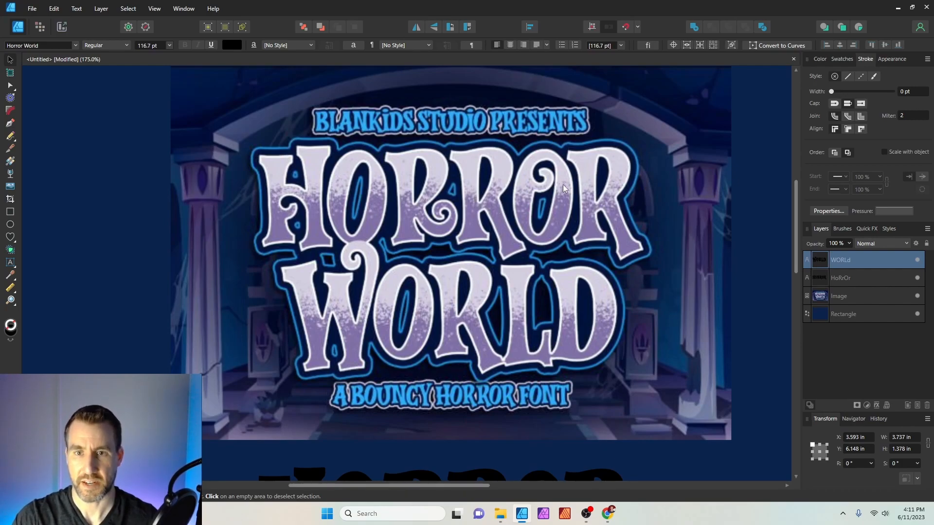
scroll(576, 161, "up", 4)
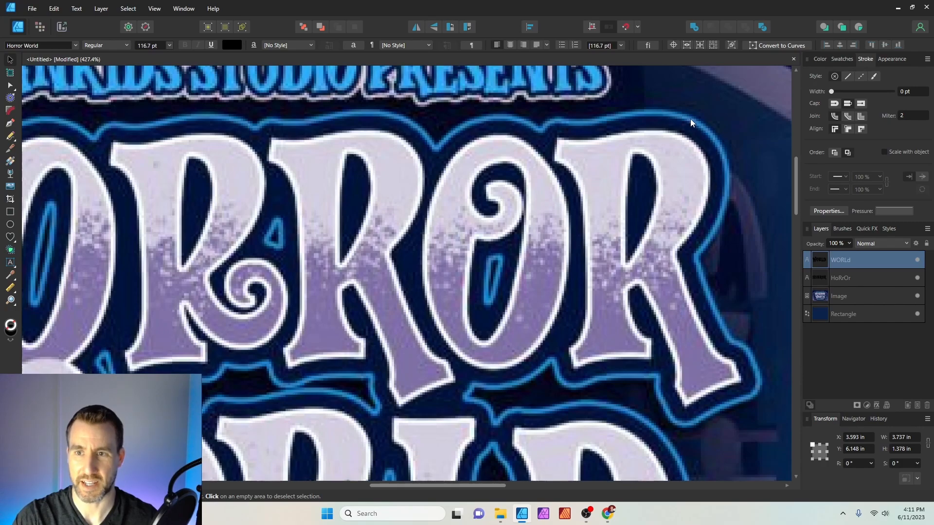
scroll(579, 163, "down", 4)
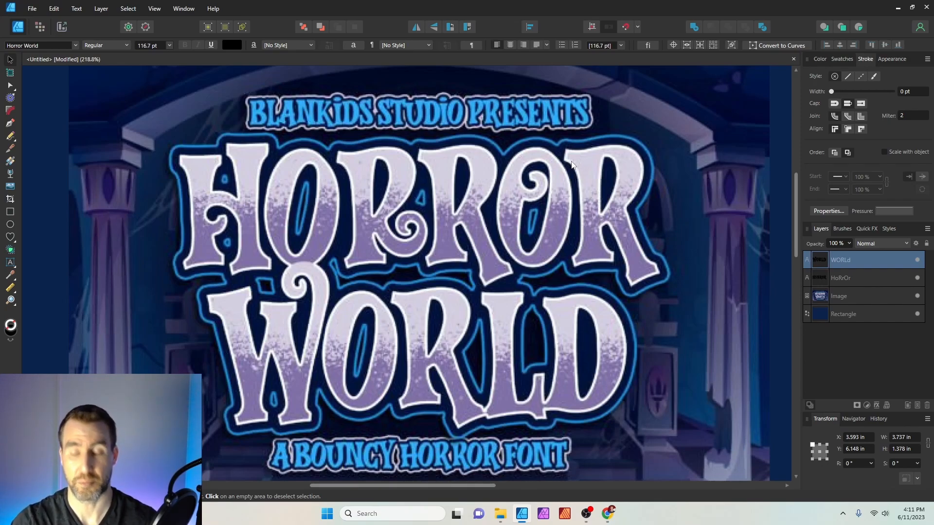
scroll(255, 313, "down", 1)
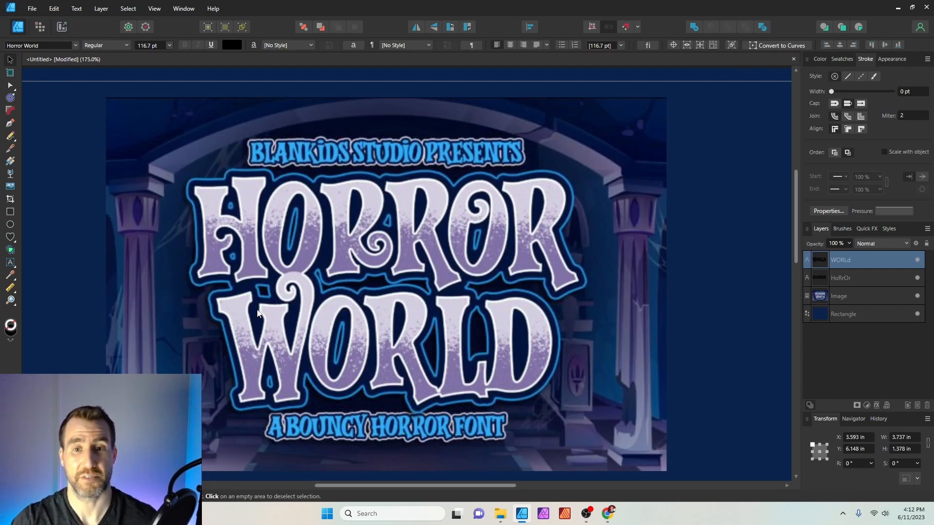
Fill both text lines with the pale lavender D3D1DE sampled from the preview lettering.
left_click_drag(512, 333, 530, 230)
scroll(529, 232, "down", 2)
left_click(506, 337)
left_click(518, 401, "shift")
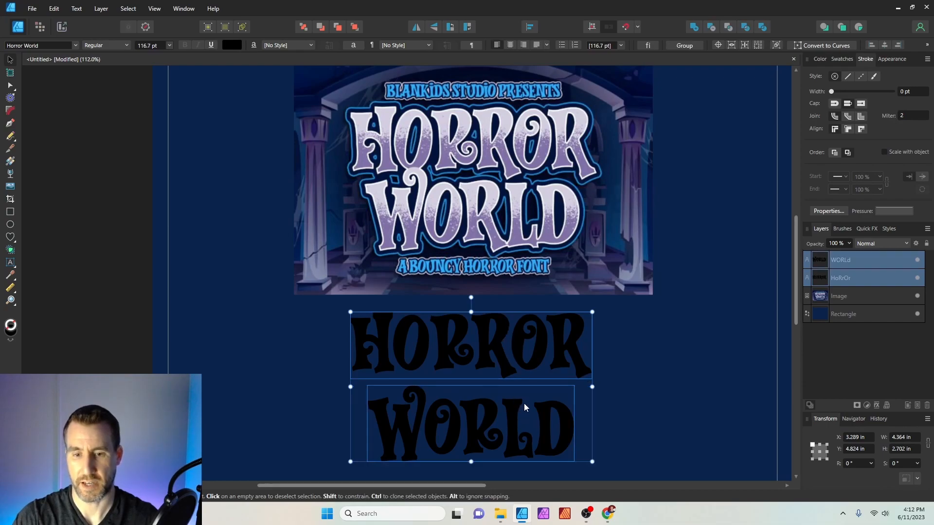
left_click(819, 59)
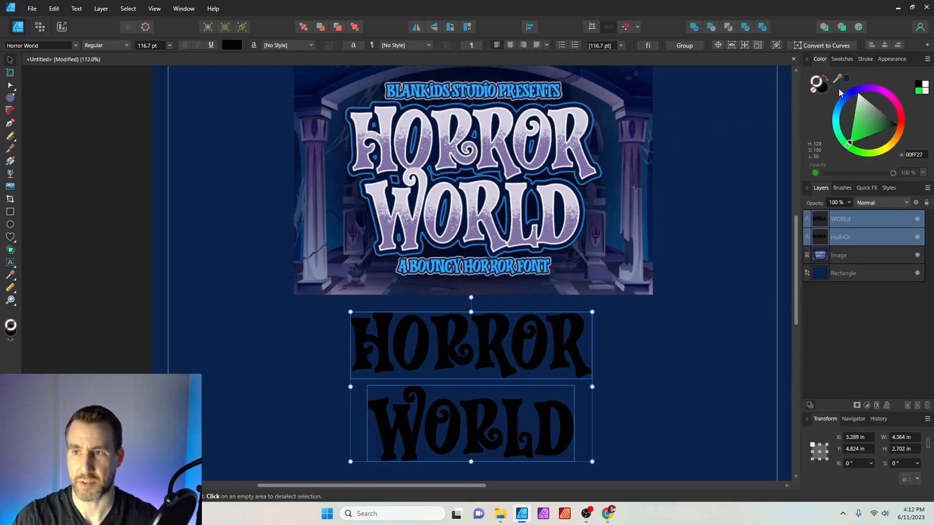
left_click(819, 91)
left_click_drag(837, 78, 559, 119)
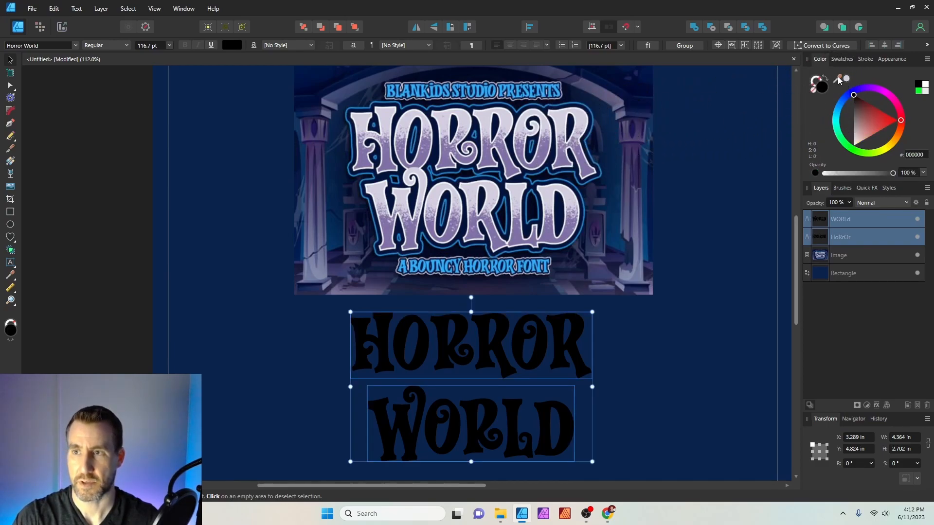
left_click(724, 180)
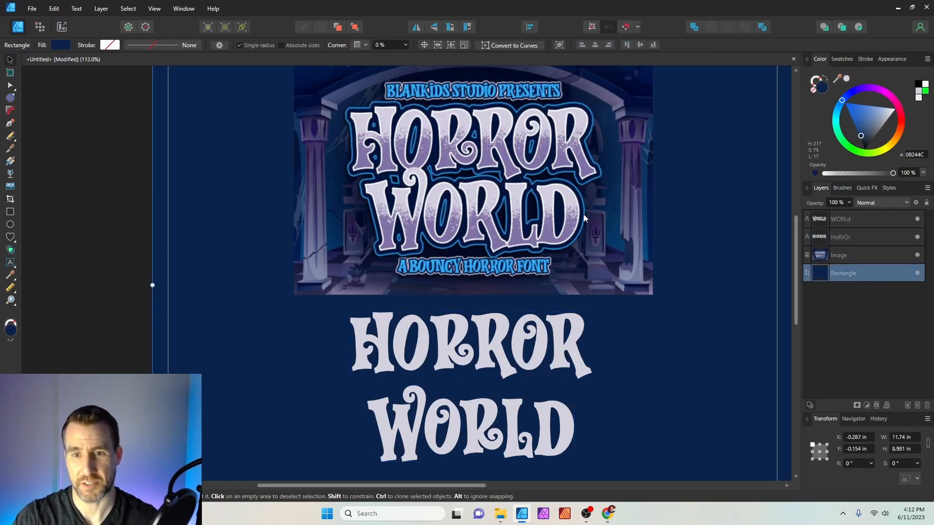
Group the HORROR and WORLD text lines together.
left_click(557, 332)
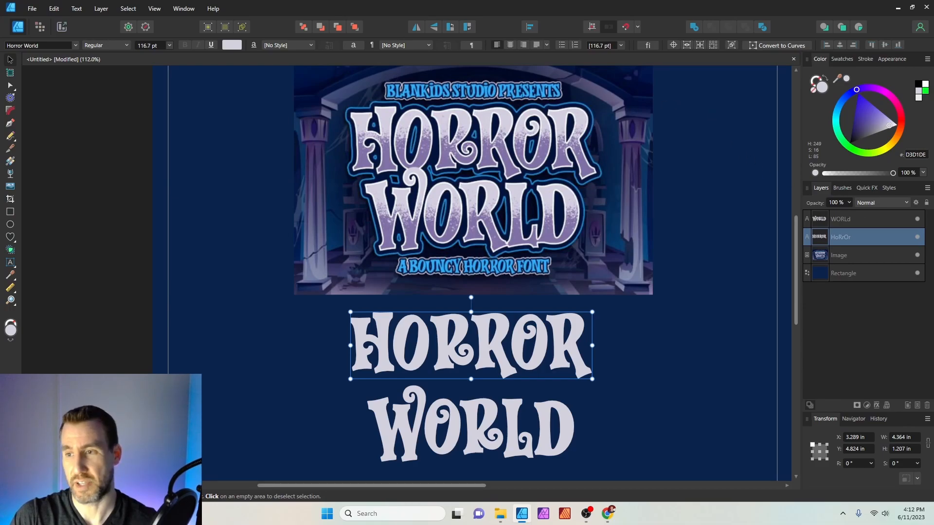
left_click(848, 220)
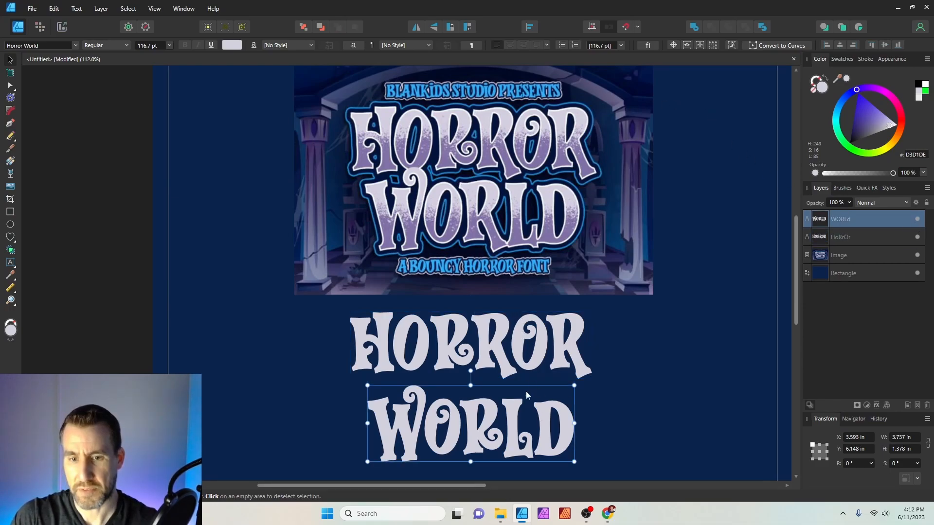
left_click(854, 238, "shift")
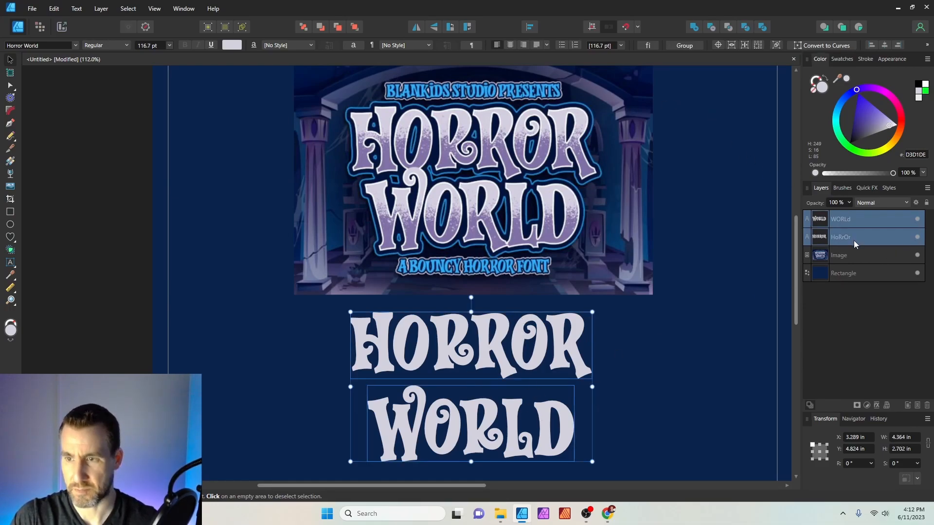
key("ctrl+g")
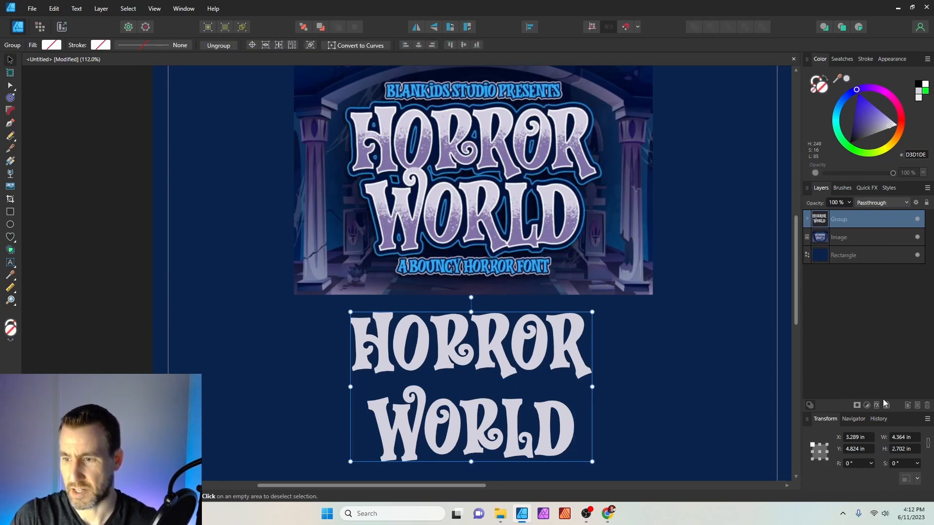
Add a white outside Outline layer effect to the text group with a radius of about 4.7 px.
left_click(876, 406)
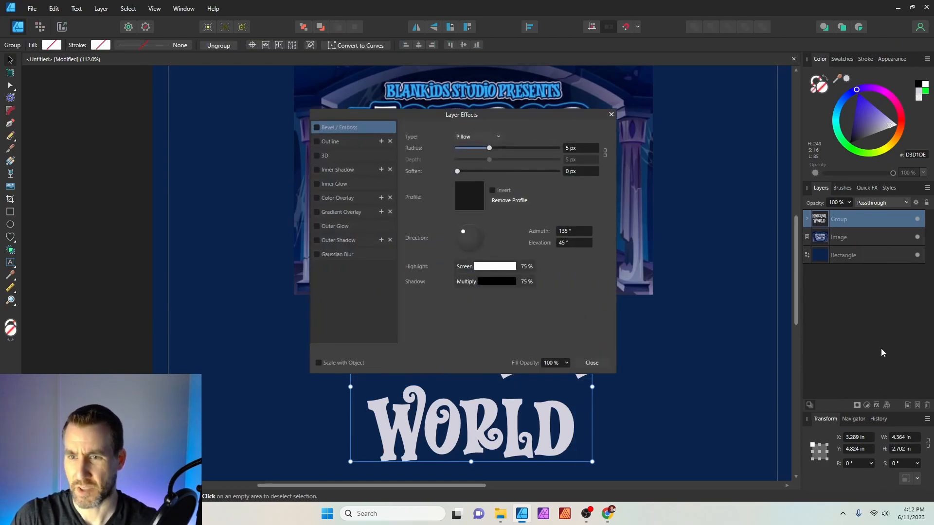
left_click_drag(503, 111, 827, 170)
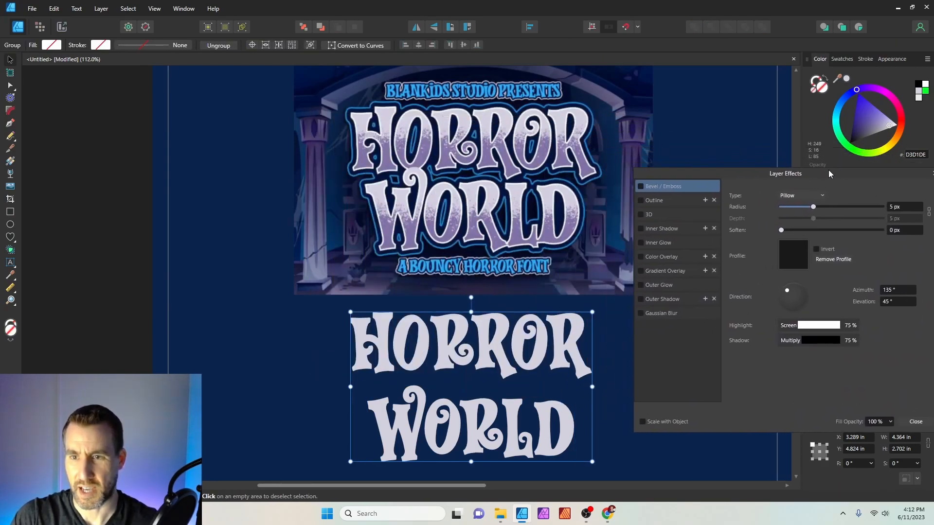
left_click(642, 201)
left_click_drag(782, 218, 809, 219)
left_click(801, 261)
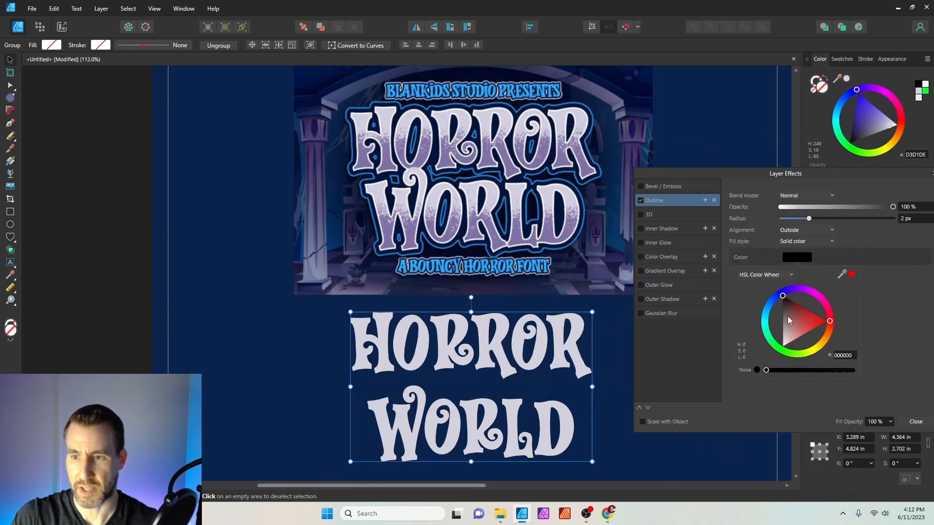
left_click_drag(787, 314, 782, 346)
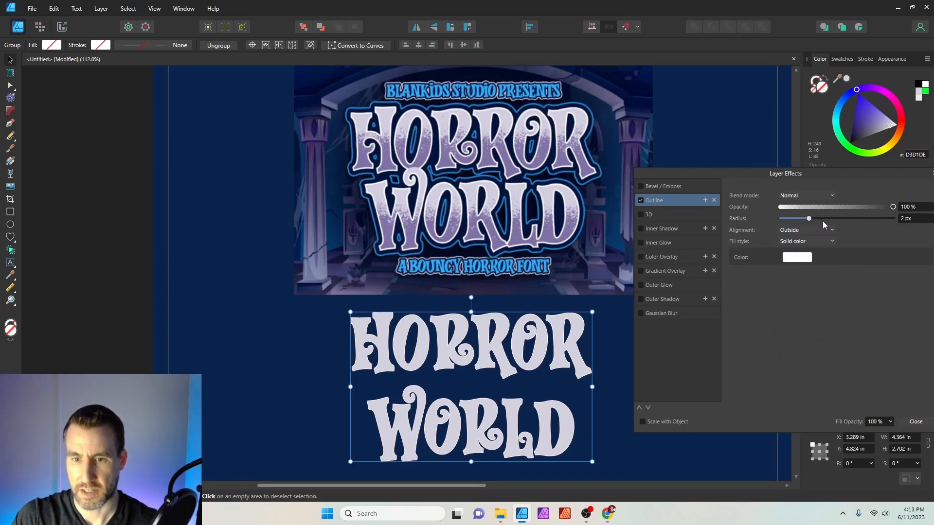
left_click_drag(804, 218, 816, 220)
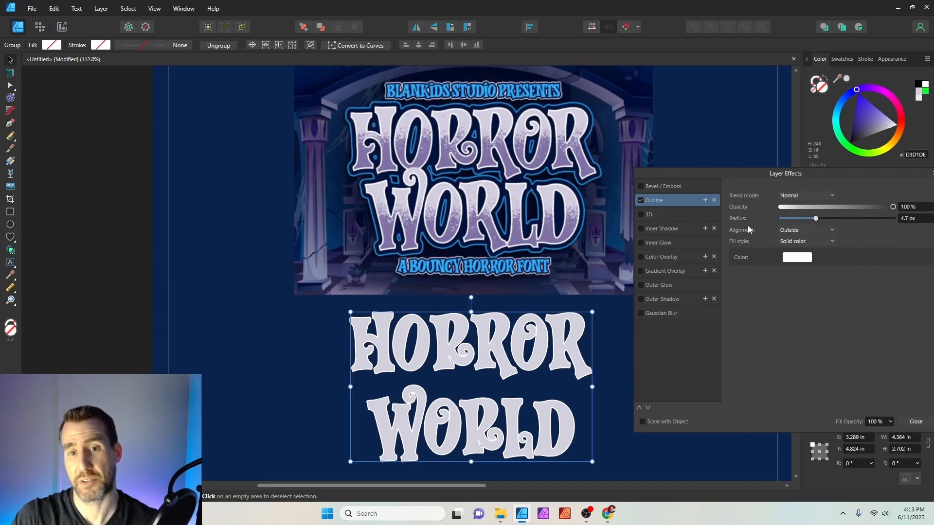
Add a second outside outline to the group in bright green 00FF6F with a radius of about 17.3 px.
left_click(705, 201)
left_click(794, 257)
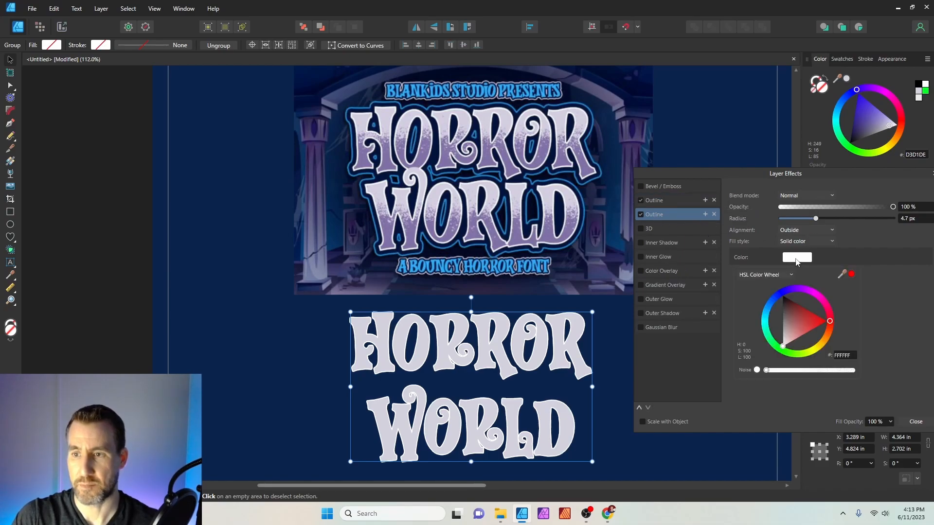
left_click(767, 339)
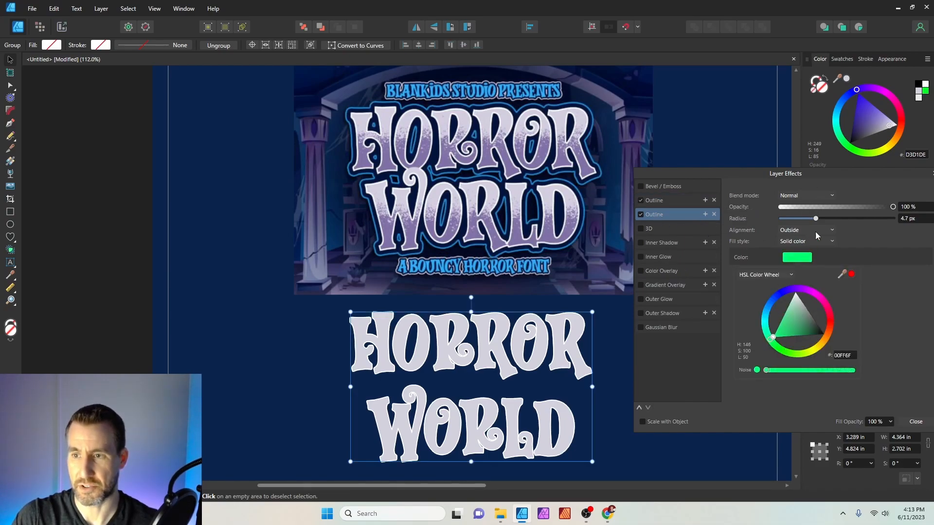
left_click_drag(820, 218, 839, 220)
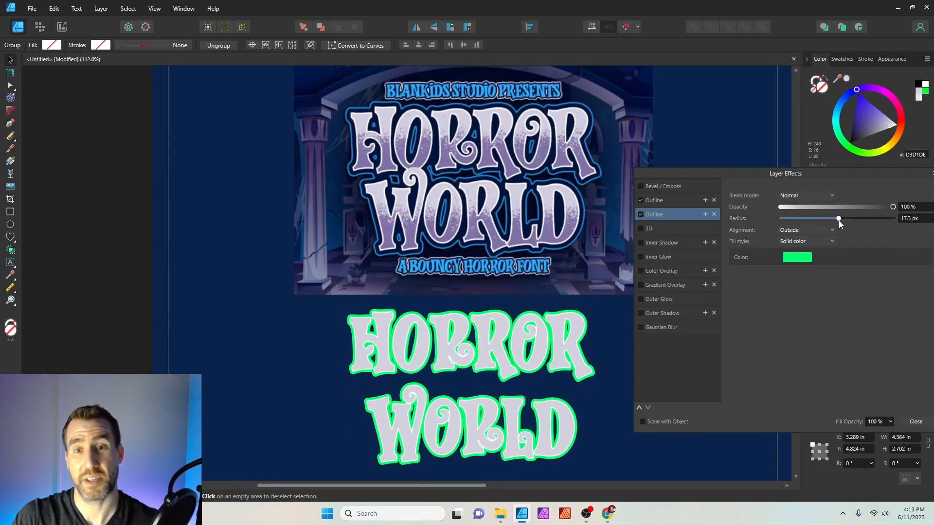
Set the second outline's radius to 17 px and recolour it dark navy 011435 sampled from the preview.
left_click_drag(839, 220, 838, 221)
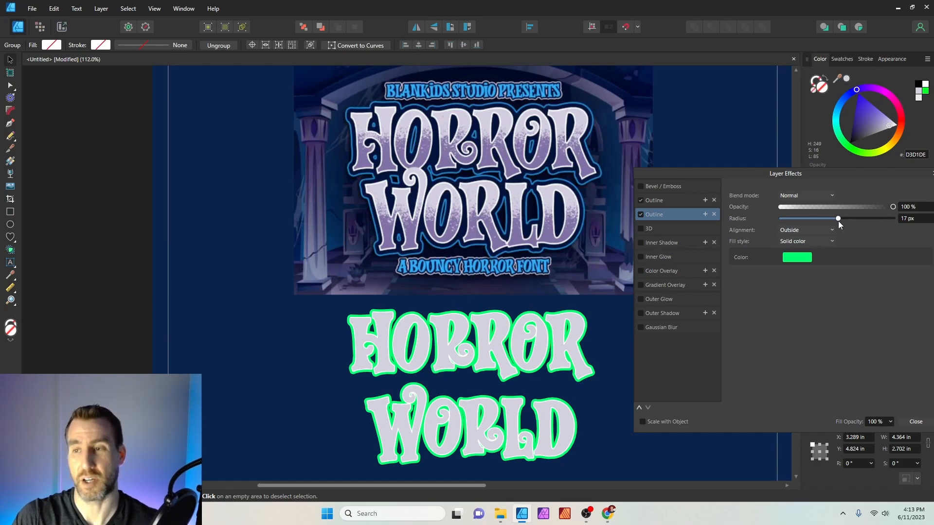
left_click(797, 262)
left_click_drag(851, 277, 550, 159)
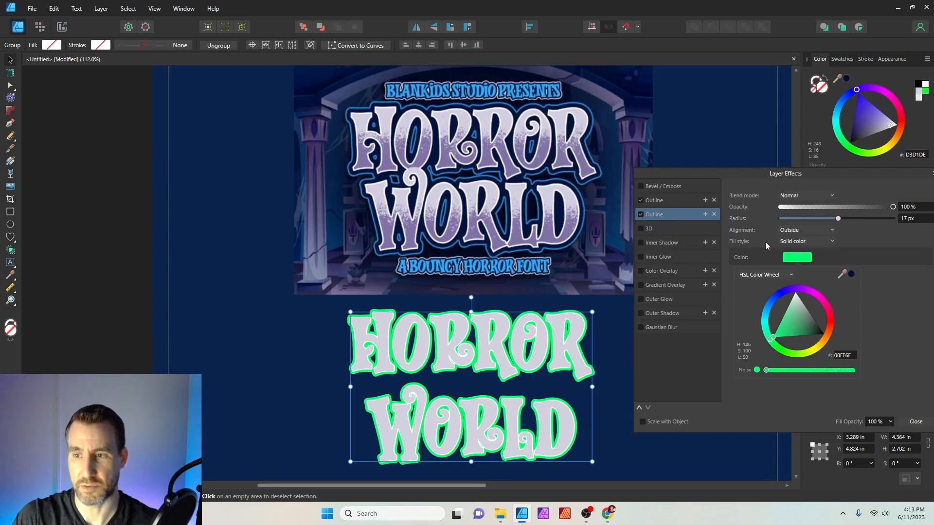
left_click(854, 275)
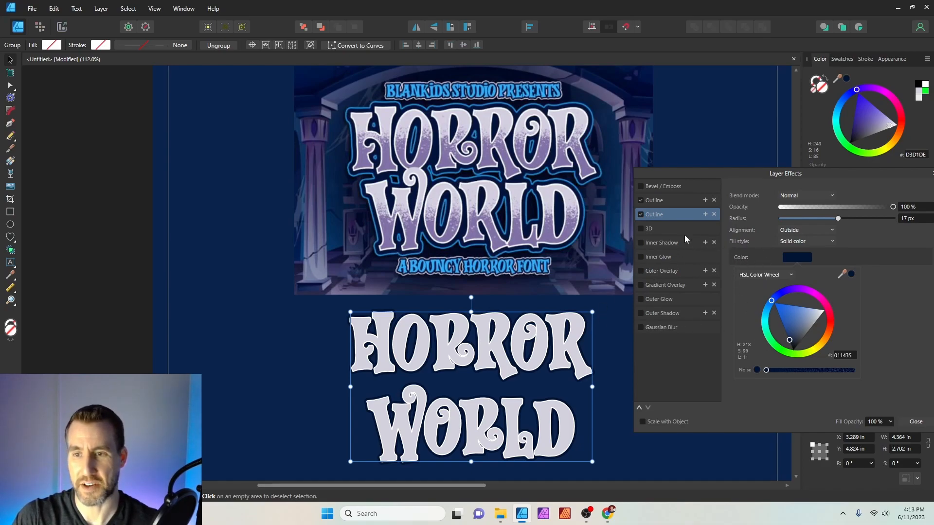
Add a third outside outline to the text group in green 17C76D with a radius of about 31.4 px.
left_click(705, 214)
left_click(660, 232)
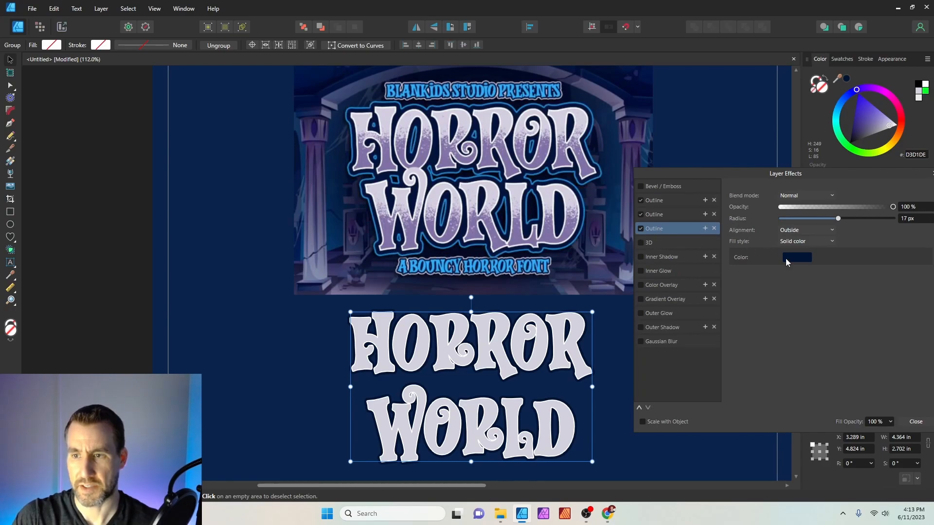
left_click(804, 261)
left_click(767, 339)
left_click(786, 319)
left_click(787, 324)
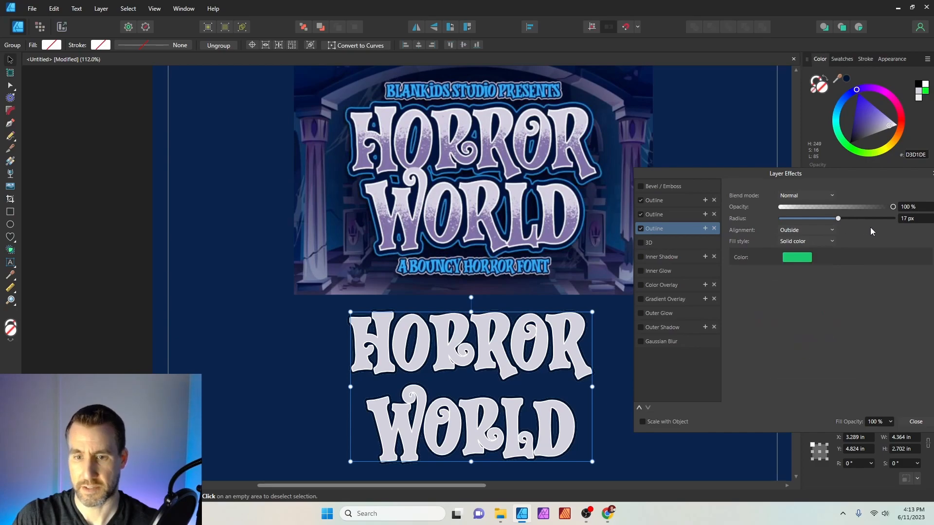
left_click_drag(839, 219, 857, 224)
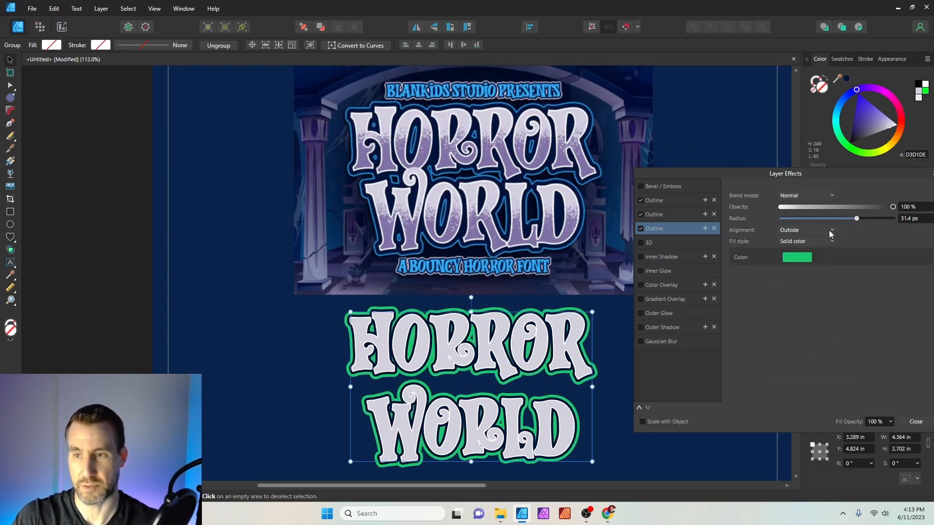
Recolour the third outline to blue 2977A8 sampled from the preview's outer lettering border, and finish the layer effects.
left_click(798, 261)
left_click_drag(841, 274, 600, 171)
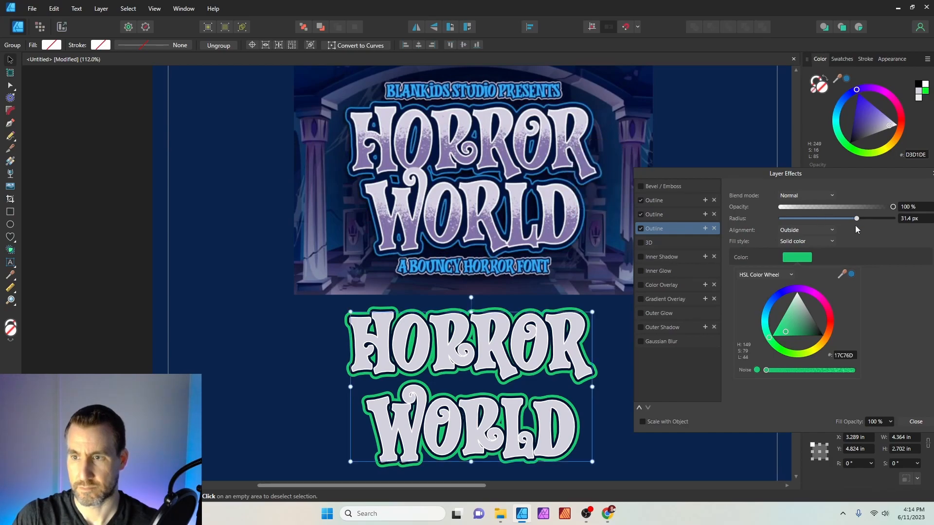
left_click(851, 274)
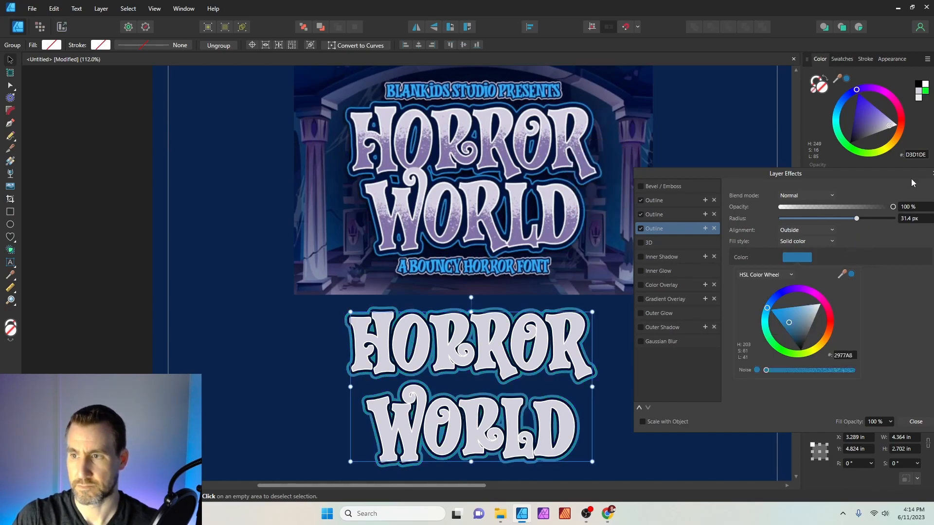
left_click(915, 422)
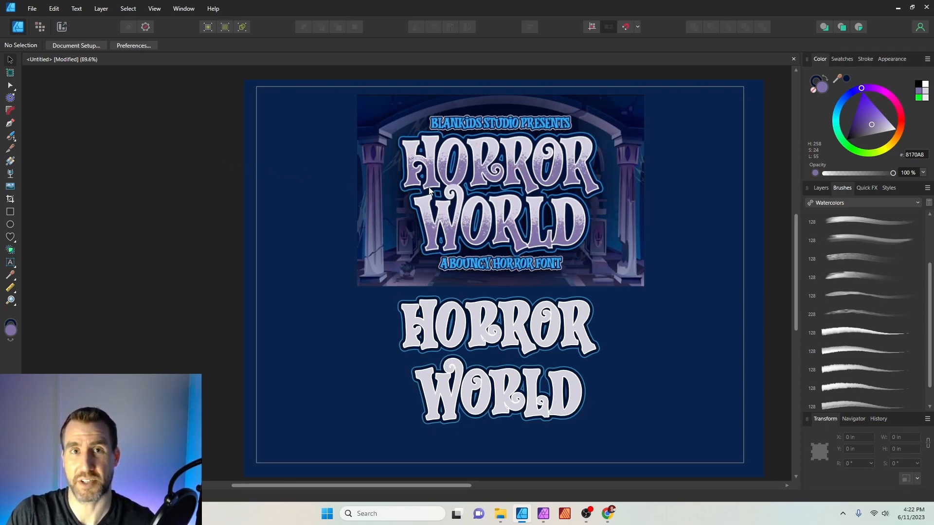
Add a new pixel layer for painting and pick the 200 px speckled brush from the Sprays and Spatters set.
left_click(42, 30)
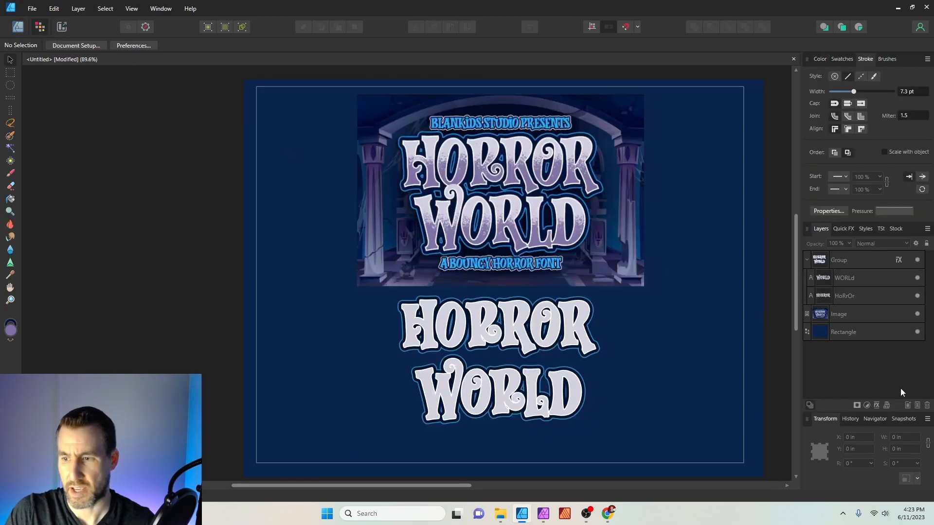
left_click(918, 406)
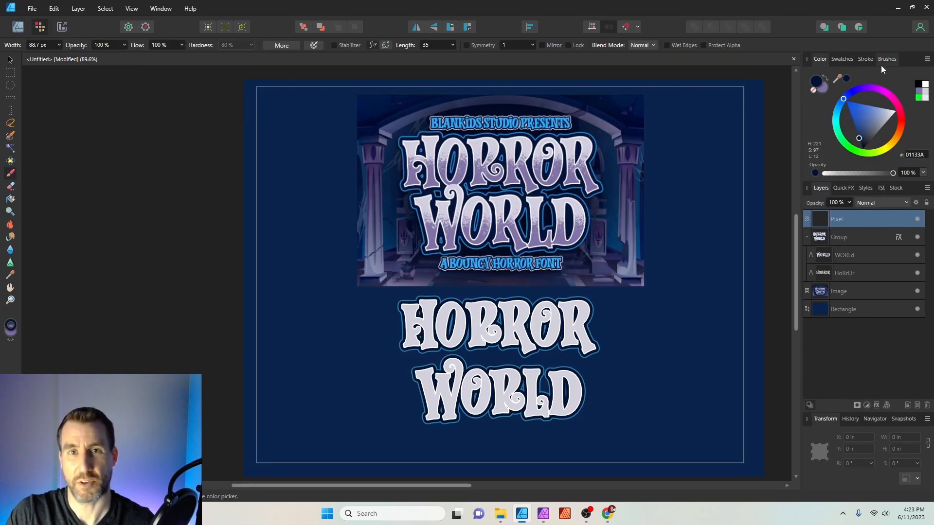
left_click(887, 59)
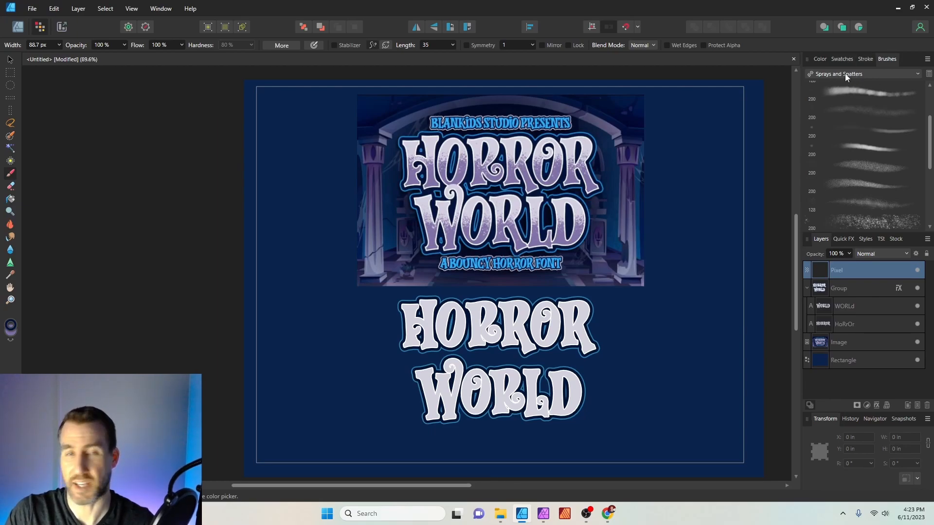
left_click(861, 221)
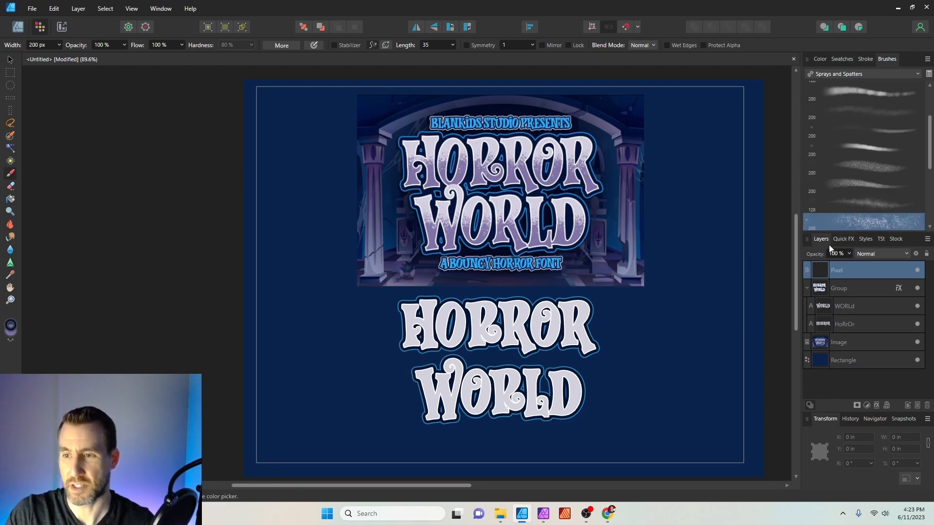
mouse_move(679, 182)
left_mouse_down()
mouse_move(657, 195)
mouse_move(703, 192)
mouse_move(667, 216)
left_mouse_up()
key("ctrl+z")
mouse_move(580, 334)
left_mouse_down()
mouse_move(556, 335)
mouse_move(549, 351)
left_mouse_up()
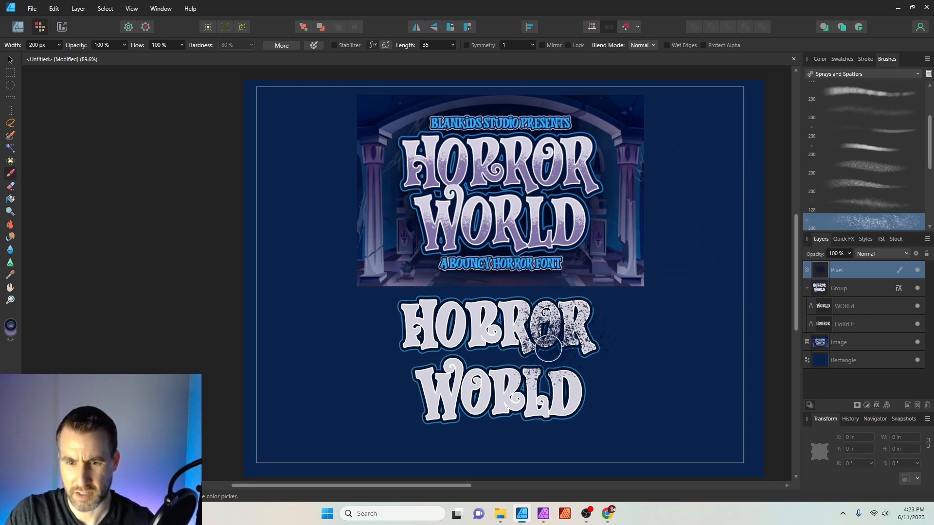
key("ctrl+z")
Spray purple 8170A8 spatter in a wide horizontal band between the HORROR and WORLD lines on the pixel layer.
left_click(820, 59)
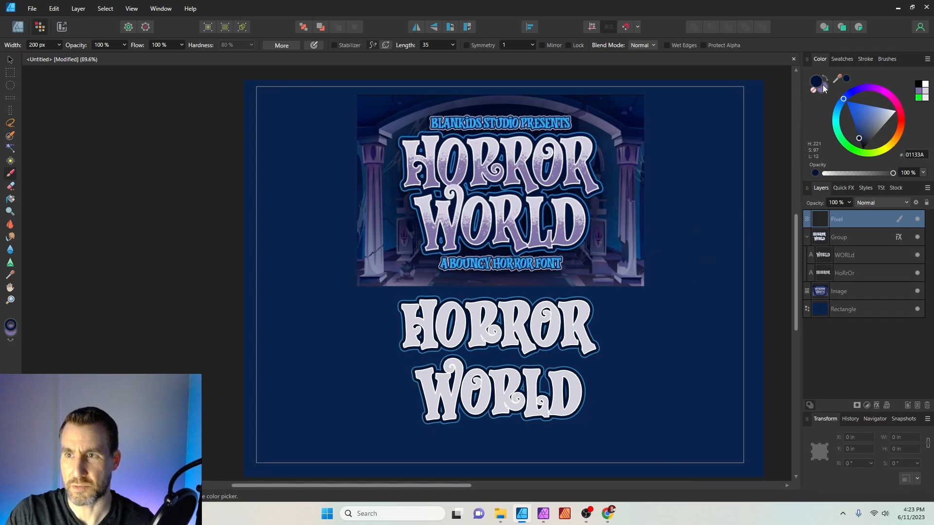
left_click(822, 86)
mouse_move(544, 341)
left_mouse_down()
mouse_move(493, 363)
mouse_move(375, 361)
mouse_move(590, 363)
mouse_move(492, 362)
left_mouse_up()
key("ctrl+z")
mouse_move(647, 347)
left_mouse_down()
mouse_move(680, 338)
mouse_move(580, 341)
mouse_move(697, 344)
mouse_move(586, 354)
mouse_move(651, 357)
mouse_move(479, 355)
mouse_move(722, 361)
mouse_move(449, 363)
left_mouse_up()
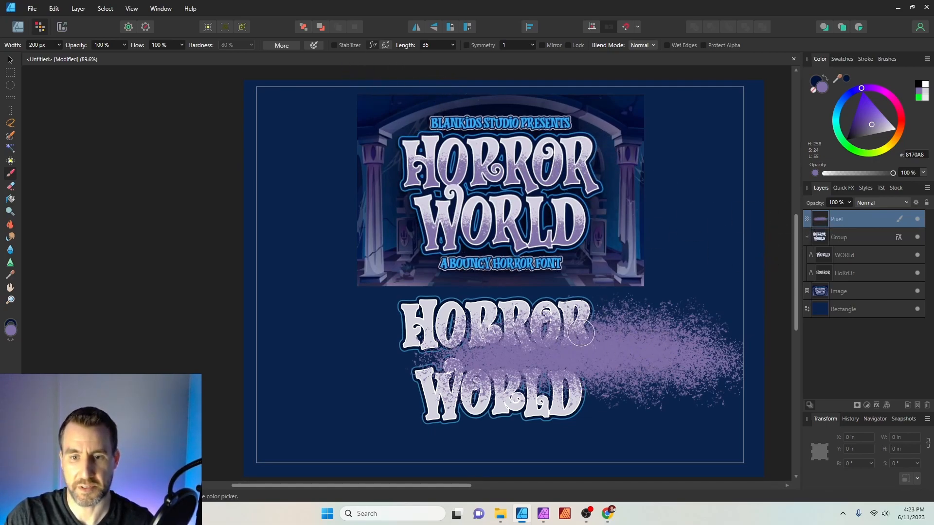
Clip the spatter layer inside the HORROR text, flatten it to about 1.798 in high and position it over the lower letters.
left_click_drag(823, 221, 837, 273)
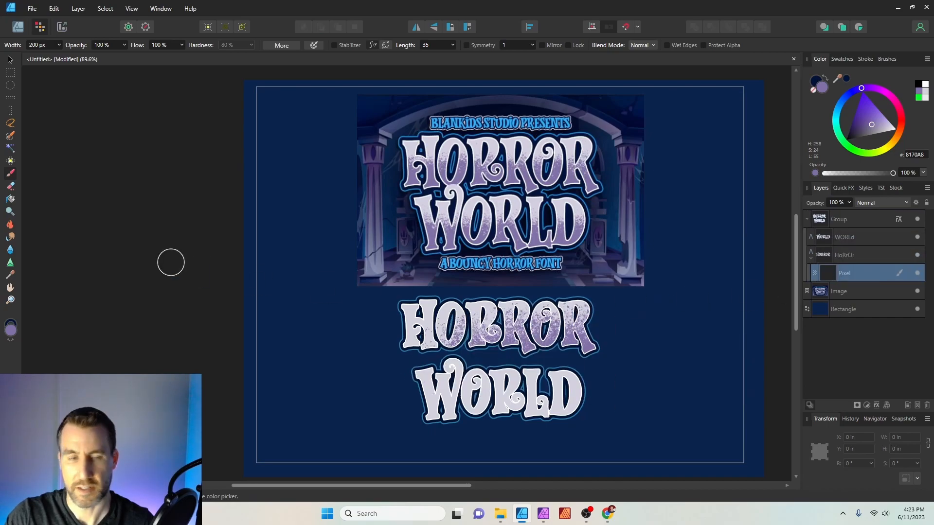
left_click(18, 28)
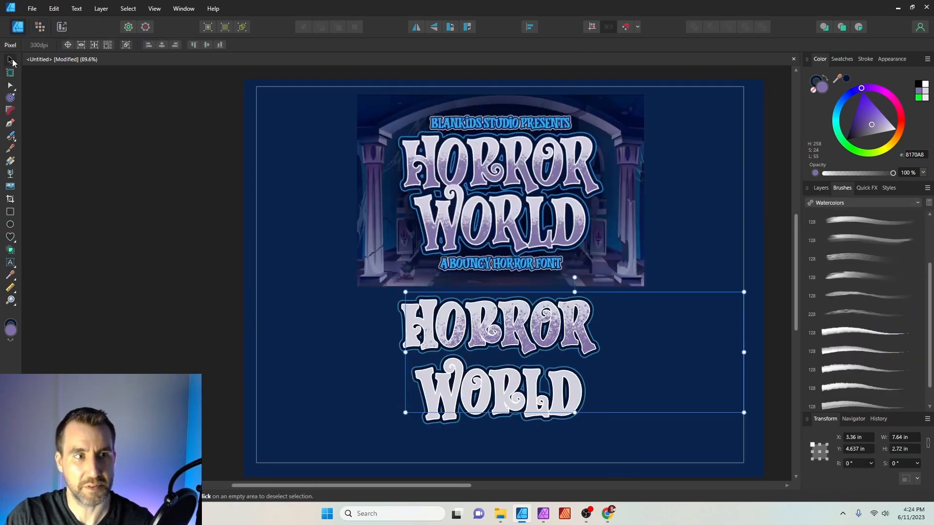
left_click_drag(633, 347, 585, 354)
left_click_drag(505, 425, 505, 388)
left_click_drag(570, 349, 559, 346)
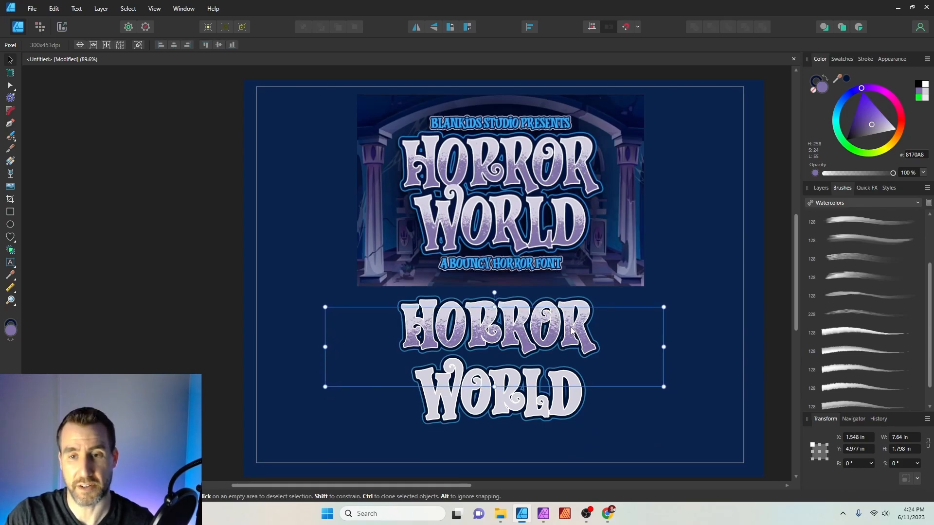
Transfer the spatter layer into the WORLD text and position it over the lower part of its letters.
left_click(819, 189)
left_click_drag(828, 275, 831, 238)
left_click_drag(600, 348, 611, 412)
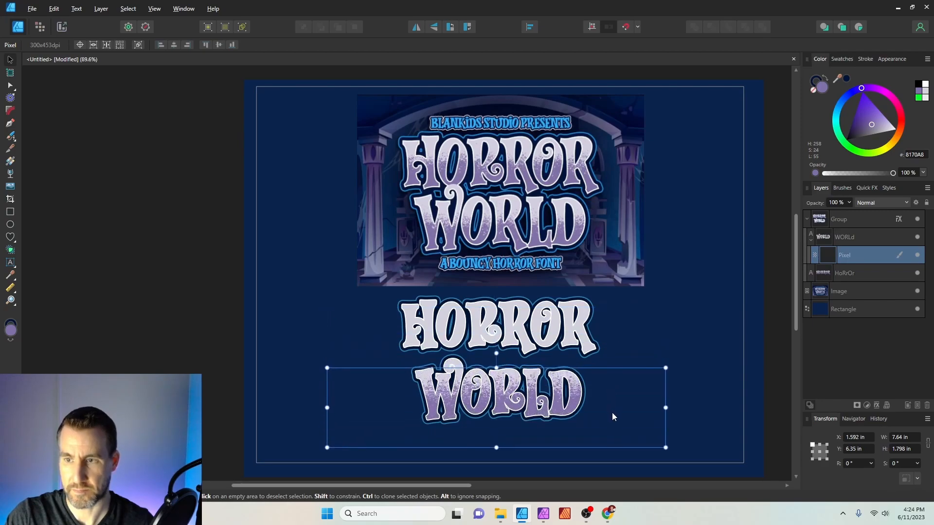
Duplicate the spatter layer, clip the copy inside the HORROR text and position it over the lower part of the letters.
right_click(827, 257)
left_click(855, 171)
left_click_drag(833, 262, 845, 292)
left_click_drag(546, 403, 534, 343)
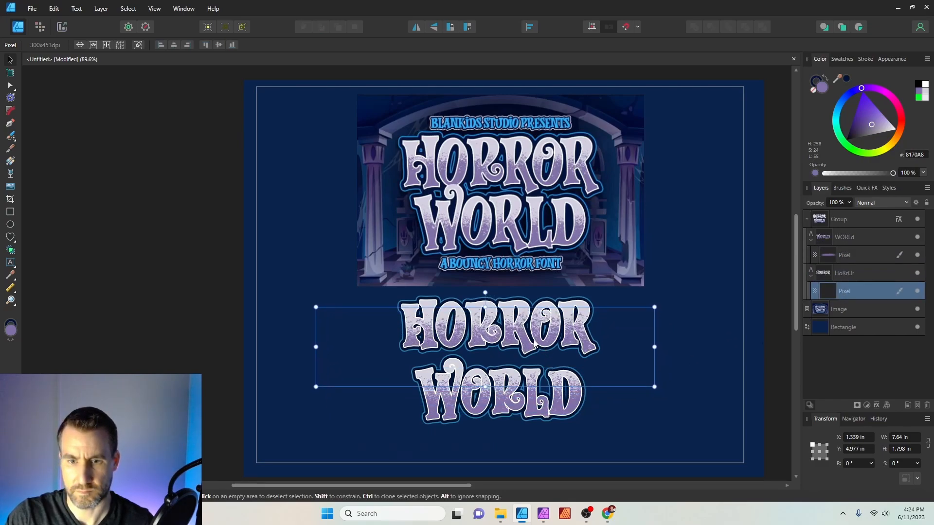
Nudge the spatter layer inside the WORLD text slightly upward.
left_click(555, 400)
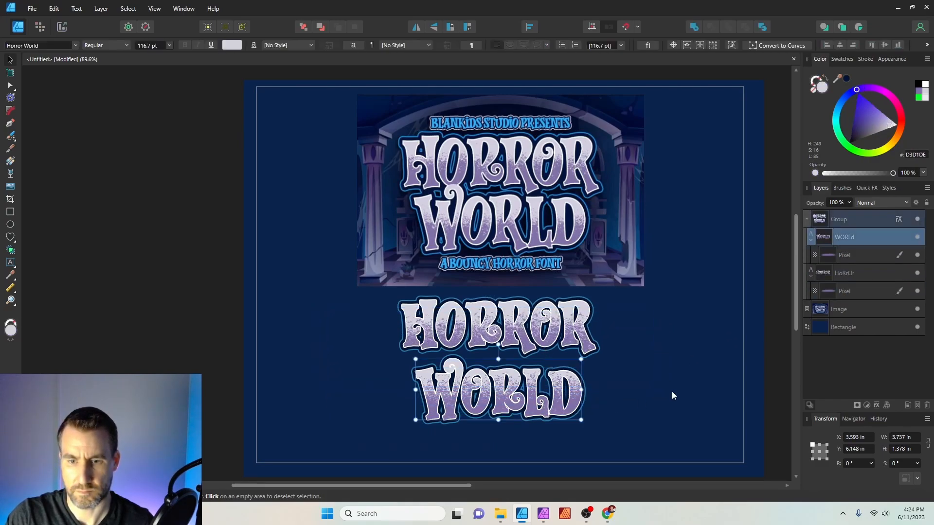
left_click(818, 258)
key("Up")
key("Up")
key("Up")
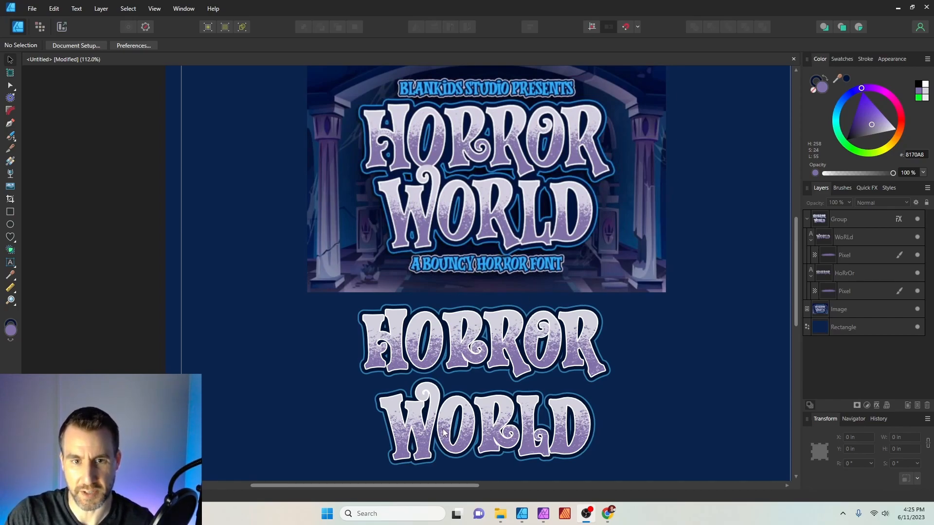
Replace the capital R and L in the WORLD text with lowercase r and l for the alternate letterforms.
left_click(495, 428)
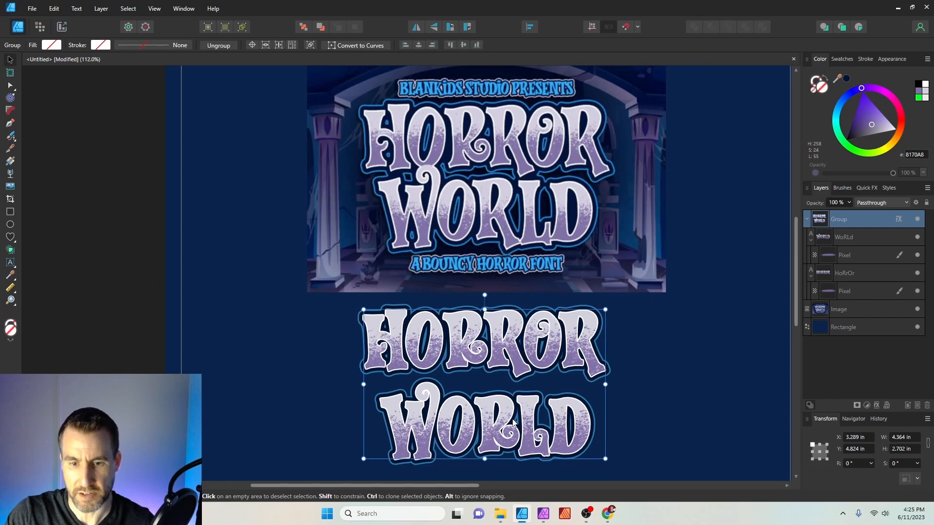
double_click(511, 428)
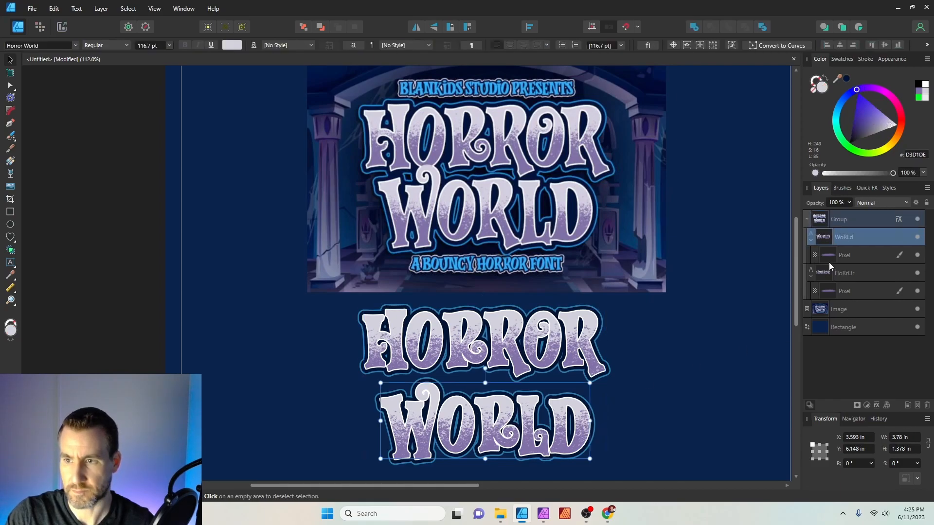
double_click(510, 430)
left_click(513, 428)
key("BackSpace")
type("r")
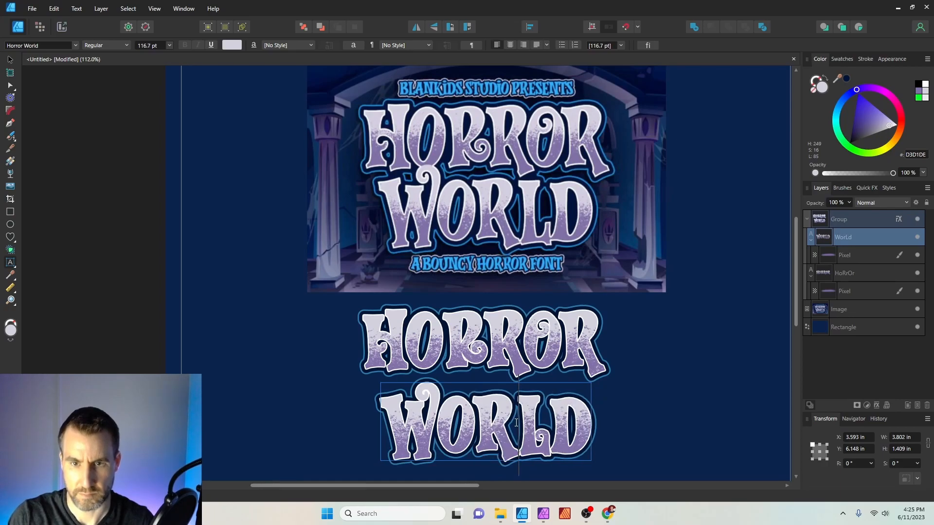
key("BackSpace")
type("l")
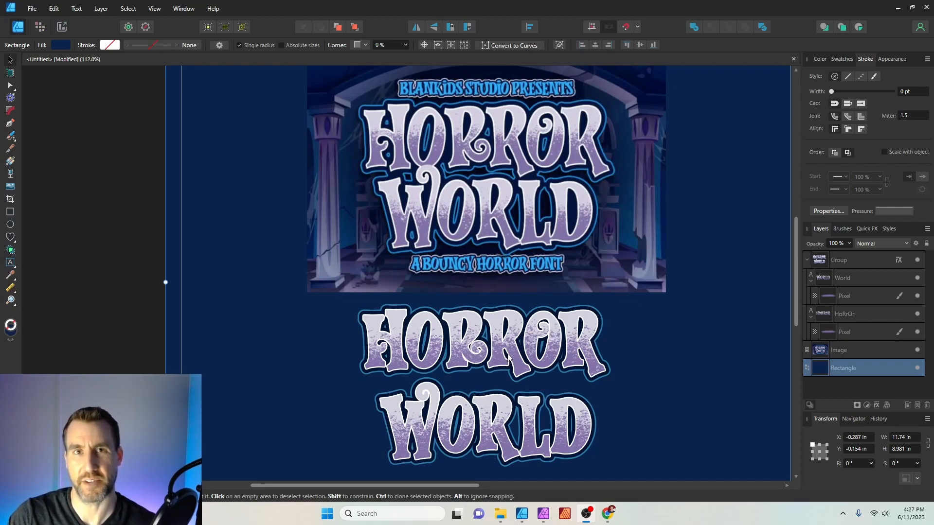
Turn off the white outline effect on the text group.
left_click(850, 261)
left_click(899, 259)
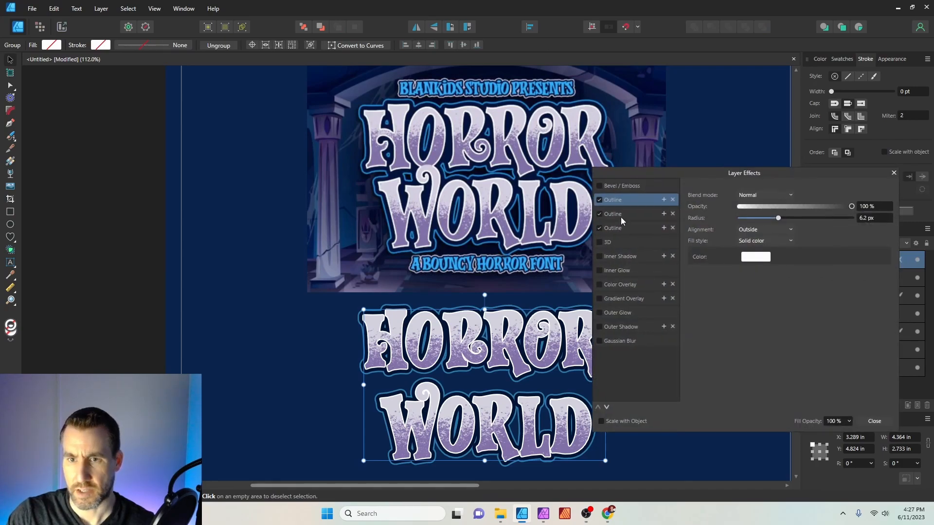
left_click(600, 200)
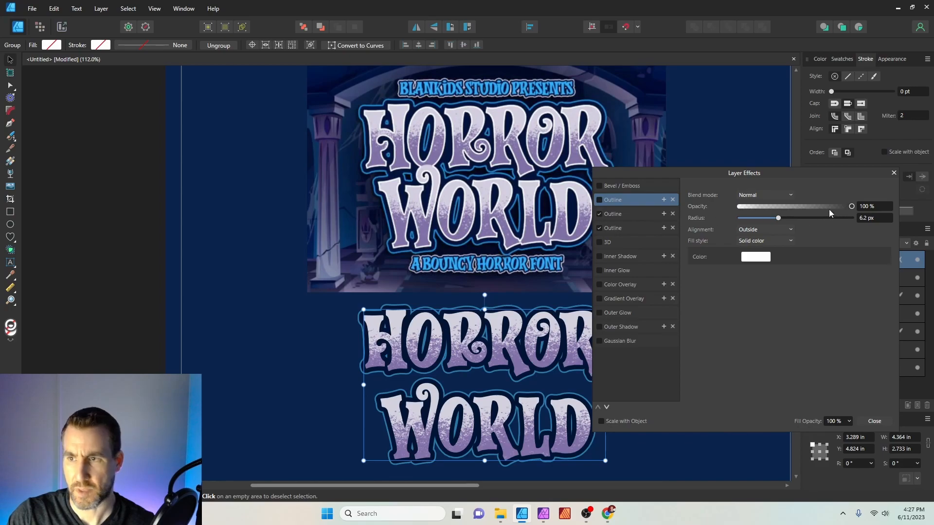
left_click(893, 173)
Give the text group a near-white FCFCFC stroke with a width of 1.4 pt.
left_click(821, 59)
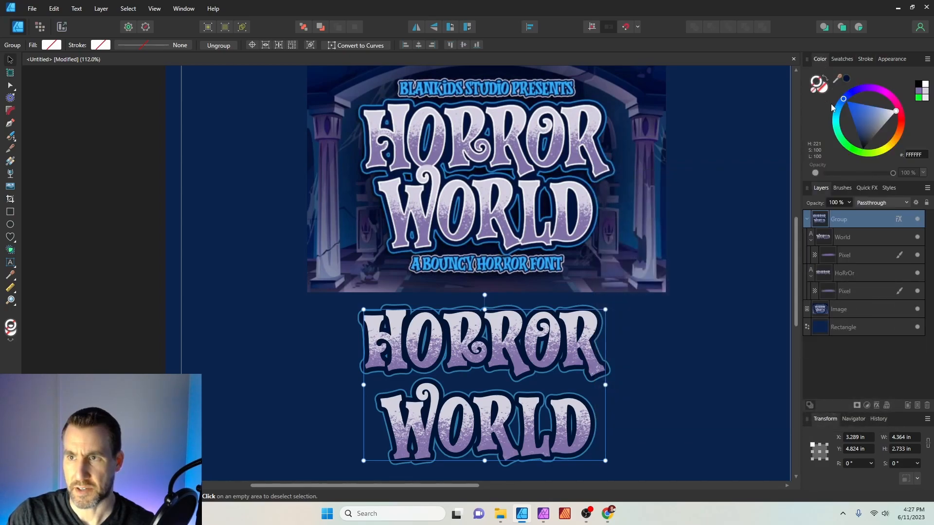
left_click_drag(870, 121, 901, 116)
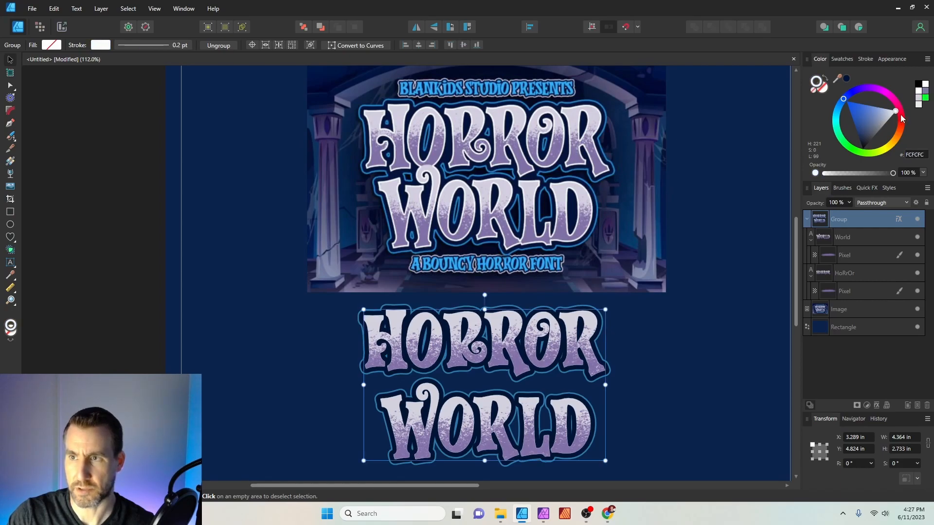
left_click(865, 59)
left_click_drag(834, 92, 847, 98)
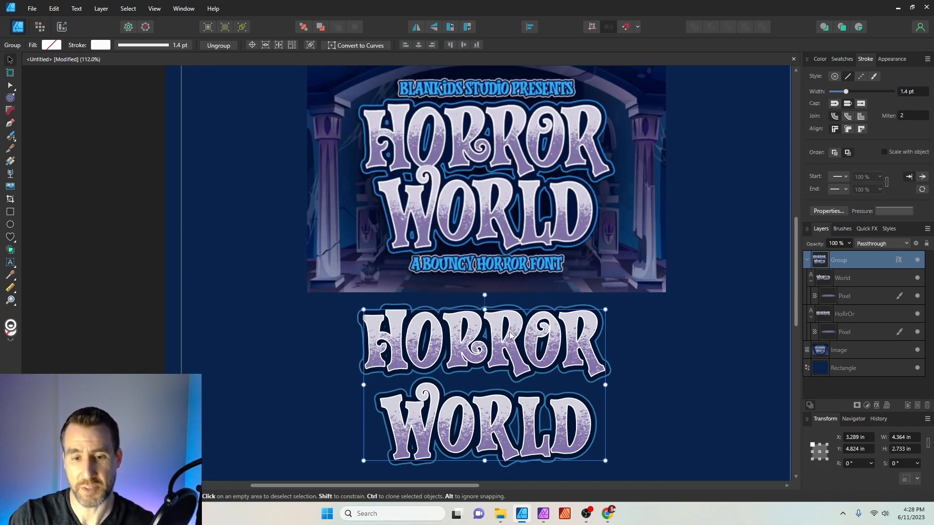
Replace the HORROR text in the effect group with the word Haunted.
double_click(855, 278)
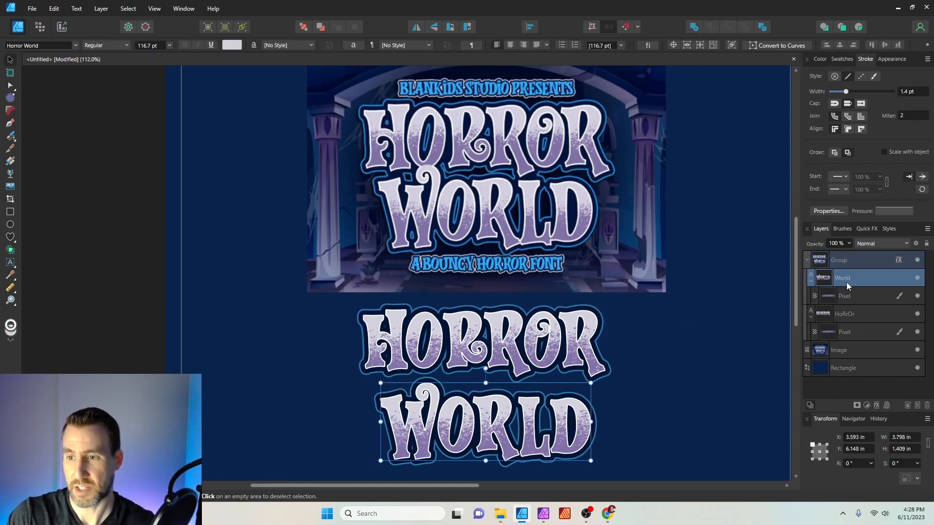
left_click(482, 347)
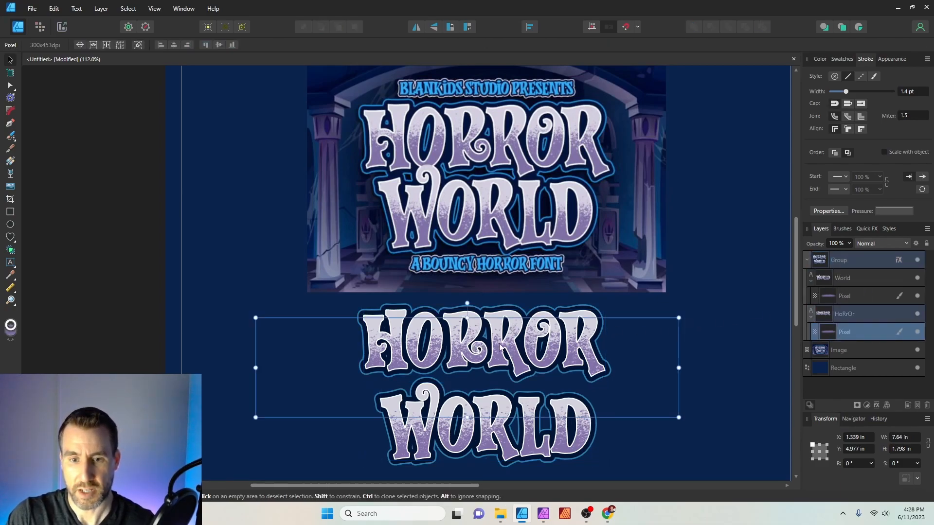
left_click(849, 280)
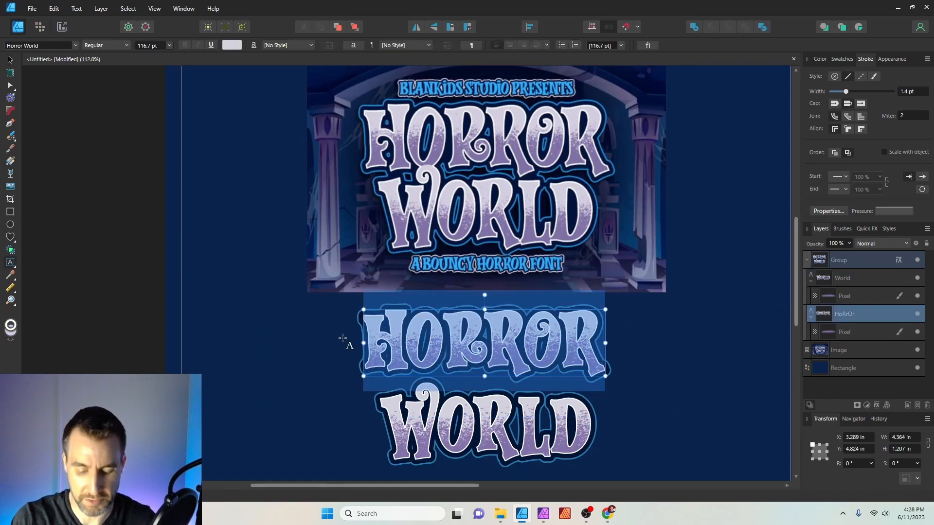
type("Haunted")
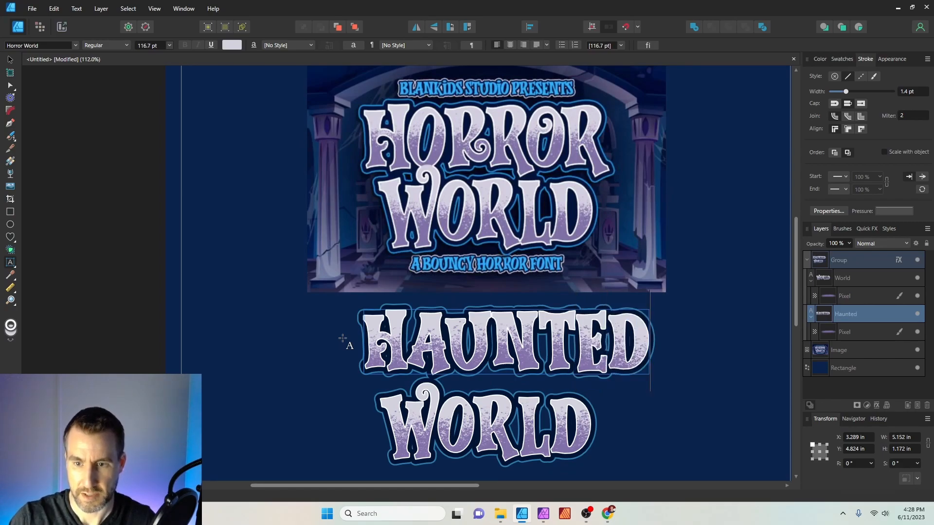
Replace the WORLD text in the effect group with the word House.
left_click(430, 423)
left_click_drag(399, 424, 574, 433)
type("House")
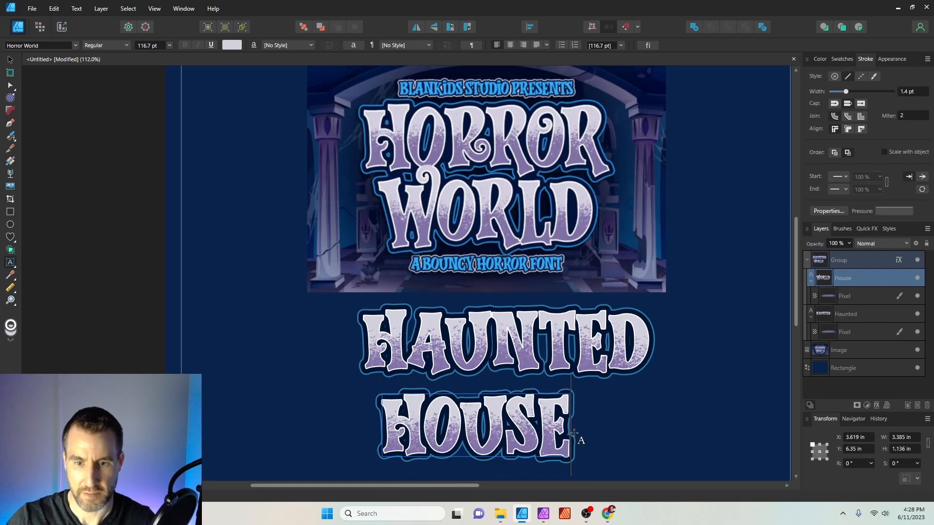
Move HOUSE up until it overlaps HAUNTED, and shift the whole text group slightly upward.
left_click(11, 60)
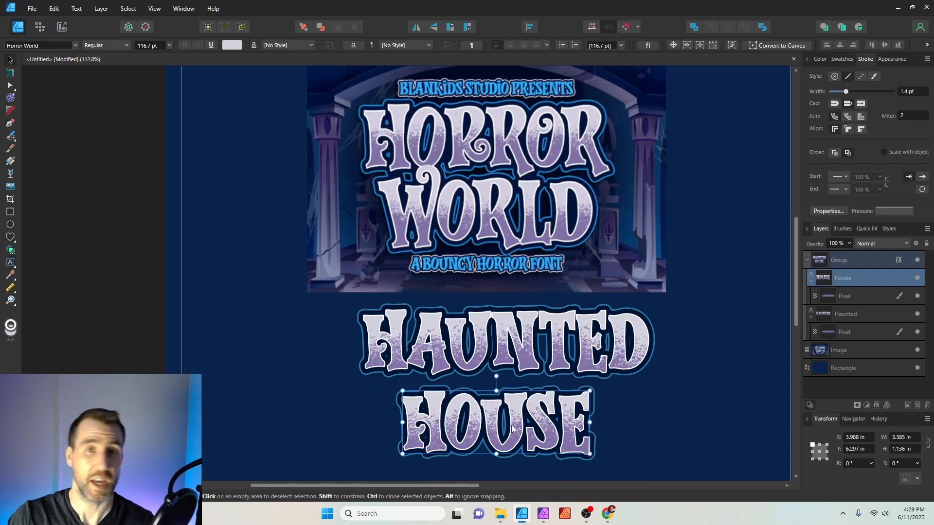
left_click_drag(511, 427, 521, 396)
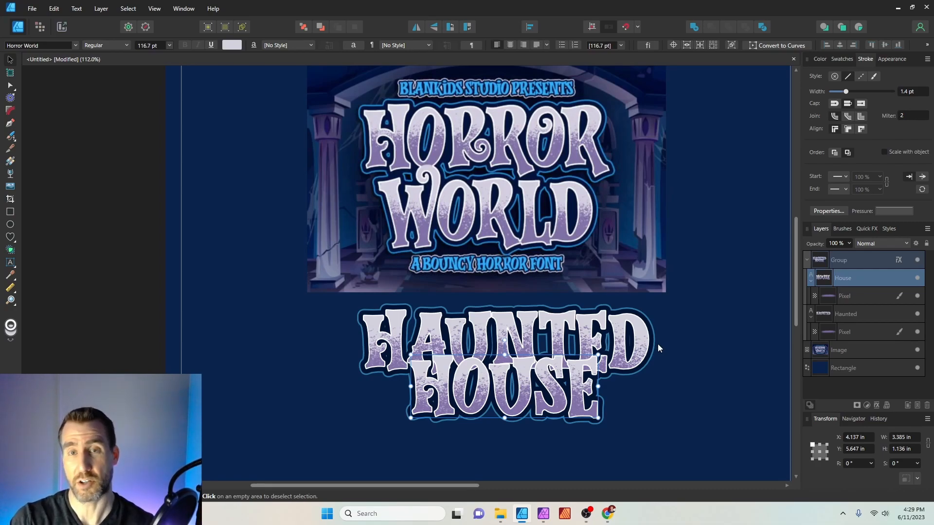
left_click(878, 263)
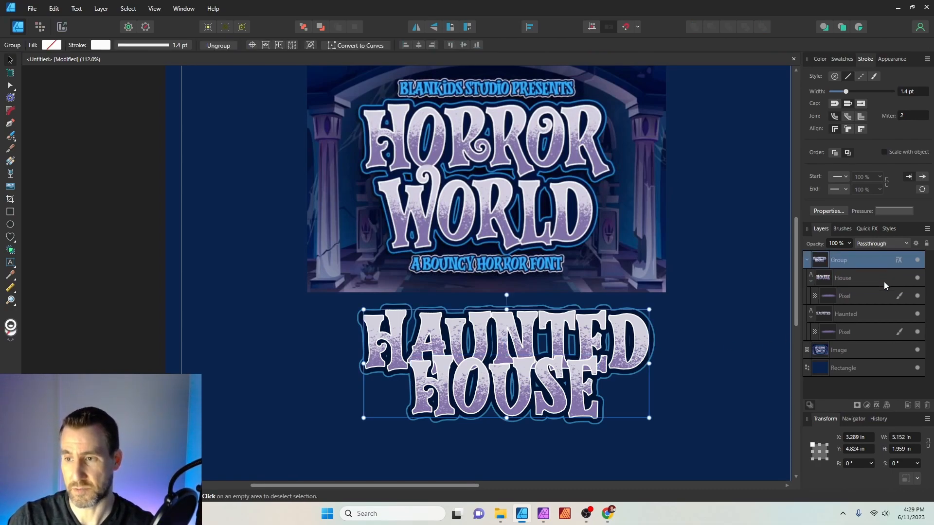
mouse_move(577, 381)
left_mouse_down()
mouse_move(574, 393)
mouse_move(572, 365)
left_mouse_up()
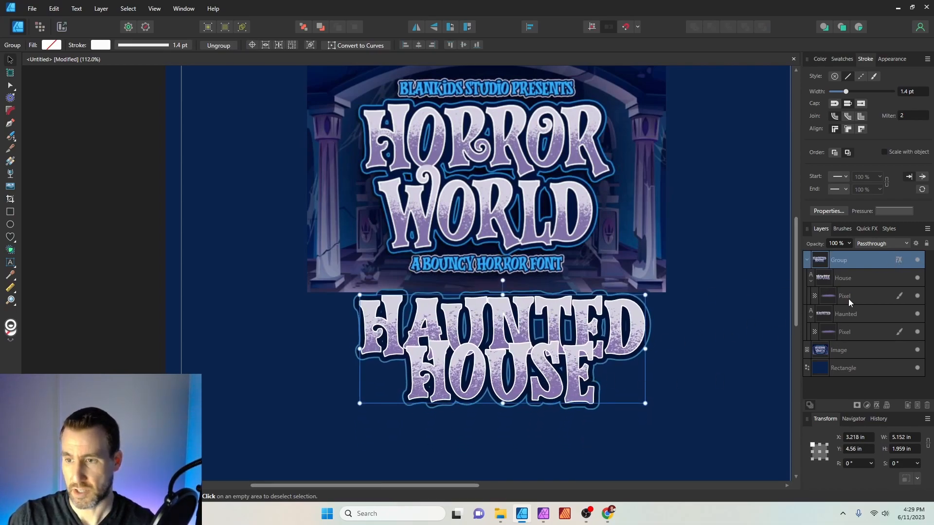
Move the HOUSE text alone back down, clear of HAUNTED.
left_click(844, 314)
left_click(841, 278)
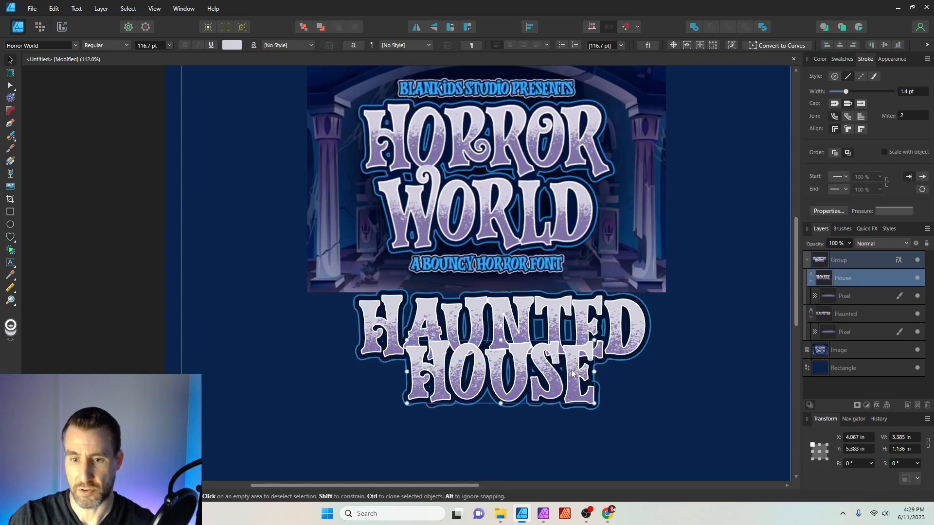
left_click_drag(572, 367, 556, 405)
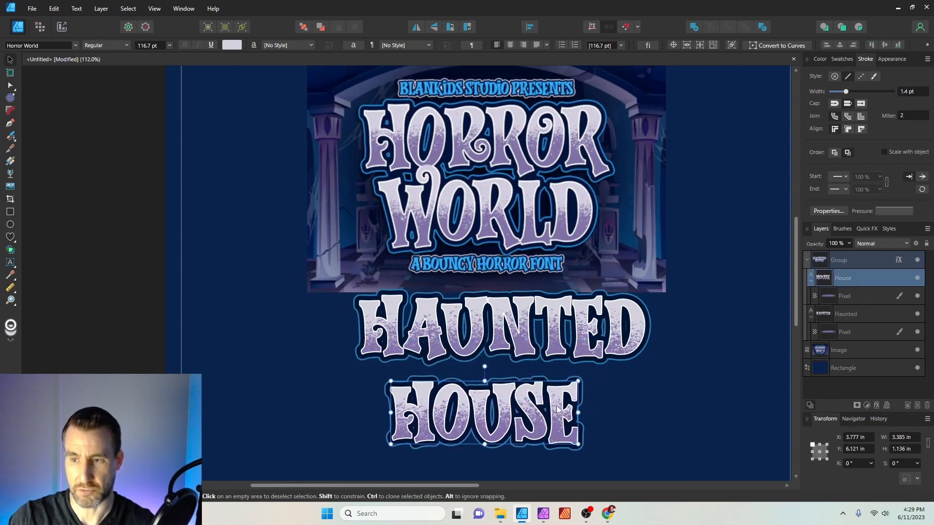
Duplicate the group that holds the HAUNTED and HOUSE text.
left_click(807, 258)
left_click(825, 259)
right_click(824, 261)
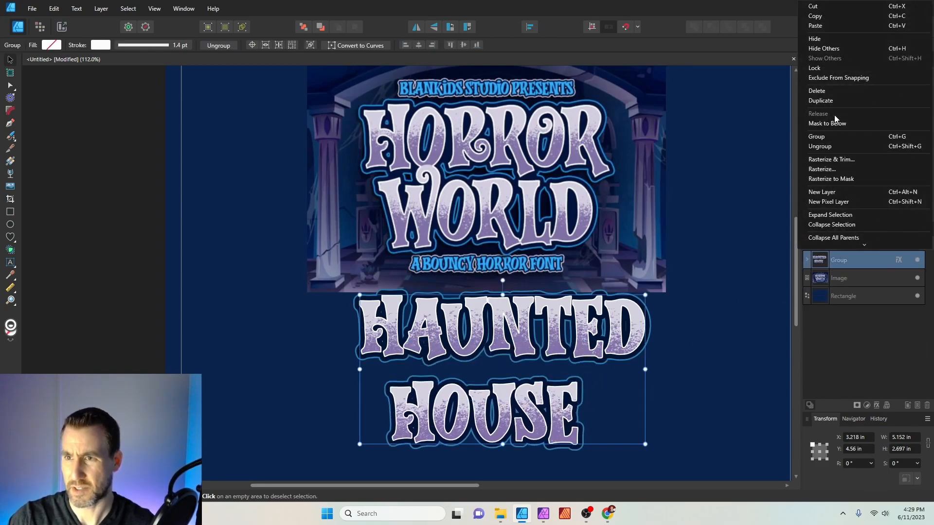
left_click(834, 99)
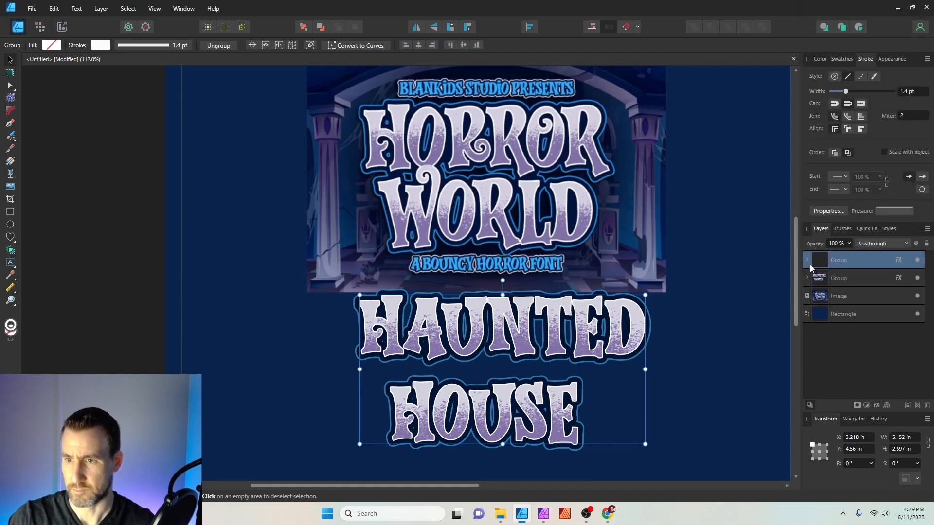
Delete the House text from the upper copy of the group so it holds only Haunted.
left_click(806, 260)
left_click(838, 296)
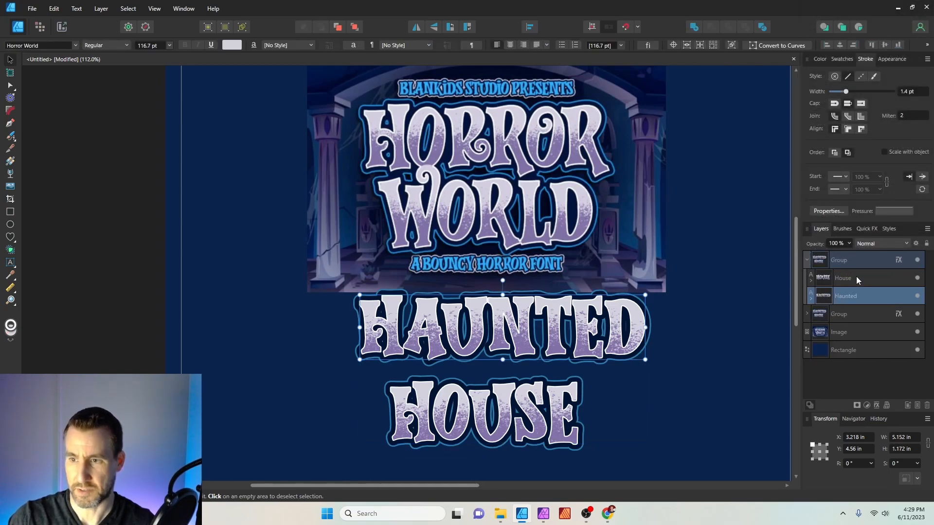
left_click(851, 277)
key("Delete")
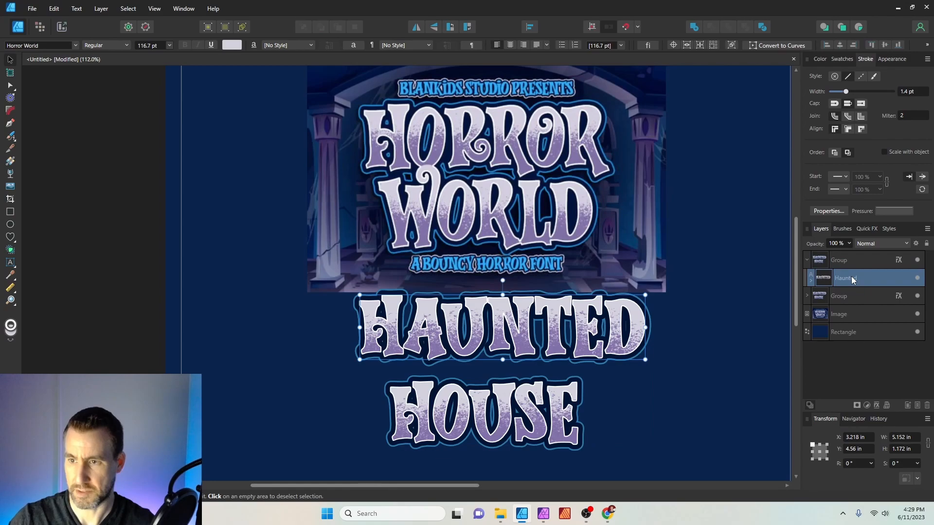
Delete the Haunted text from the lower group so it holds only House.
left_click(807, 296)
left_click(810, 317)
left_click(848, 333)
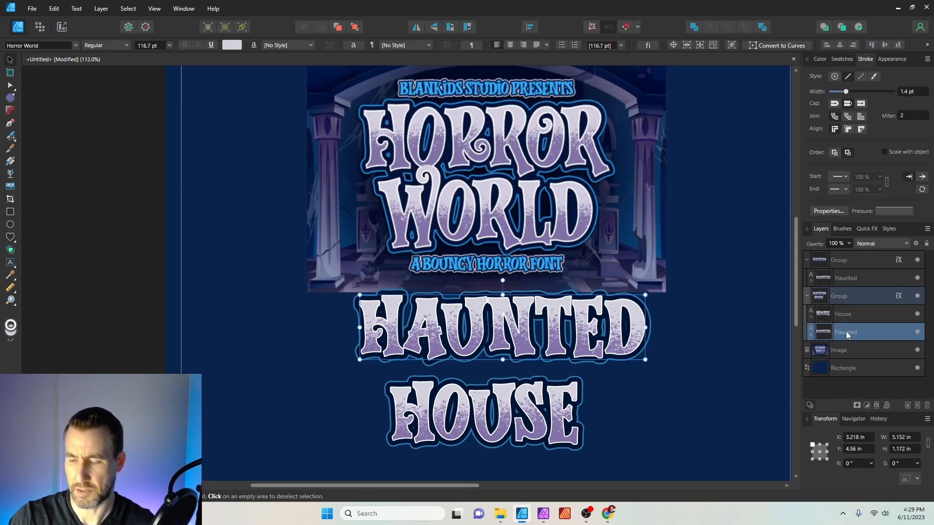
key("Delete")
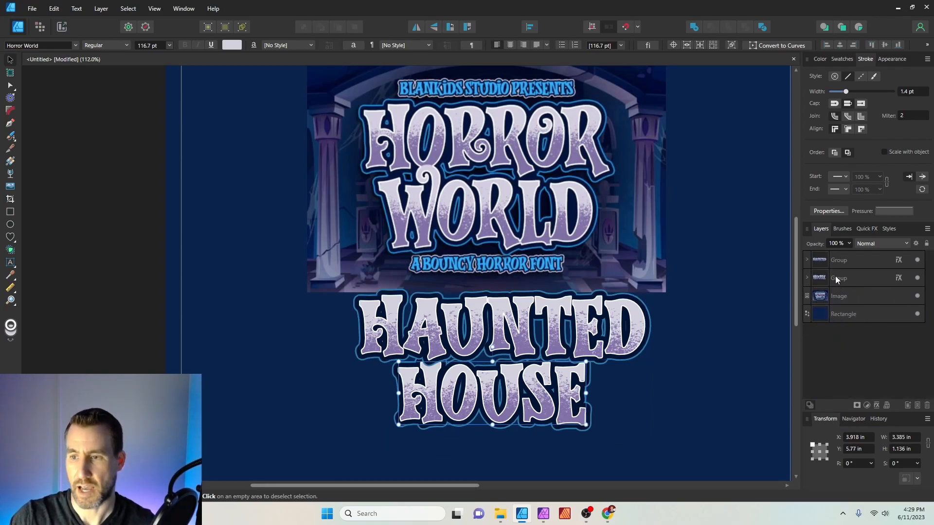
Move HOUSE up against HAUNTED so their outlines overlap, and bring HOUSE to the front.
left_click(573, 368)
left_click_drag(558, 365, 540, 375)
left_click(355, 29)
left_click_drag(541, 375, 539, 381)
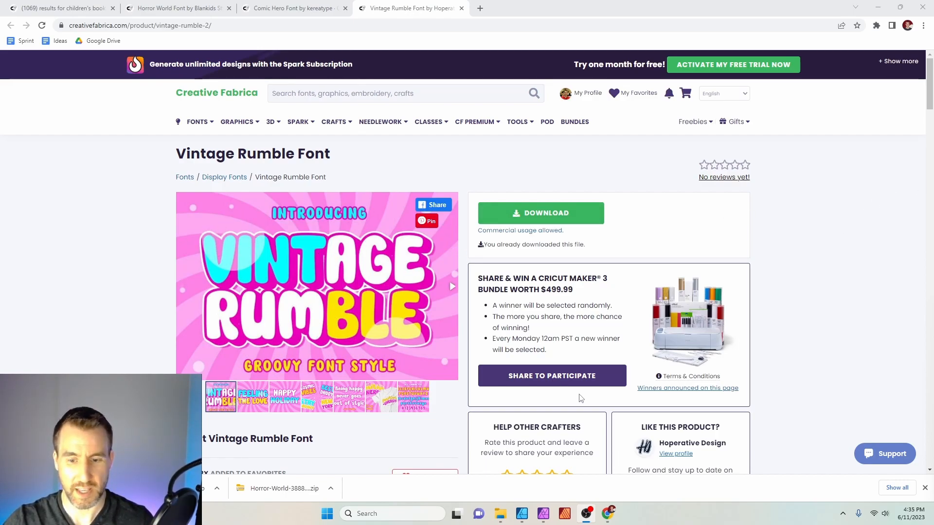
Switch to Chrome and copy the Vintage Rumble font's preview image from its Creative Fabrica page.
left_click(521, 514)
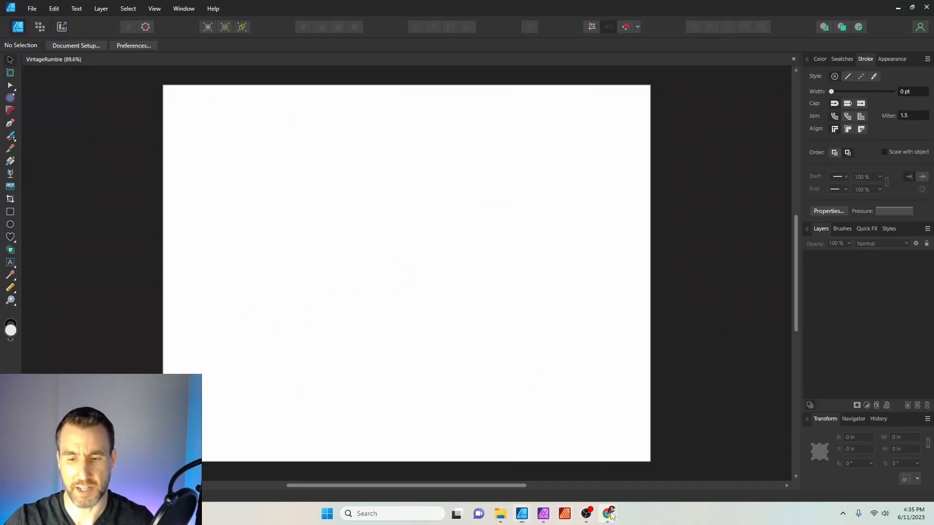
mouse_move(608, 514)
left_click(656, 462)
right_click(325, 281)
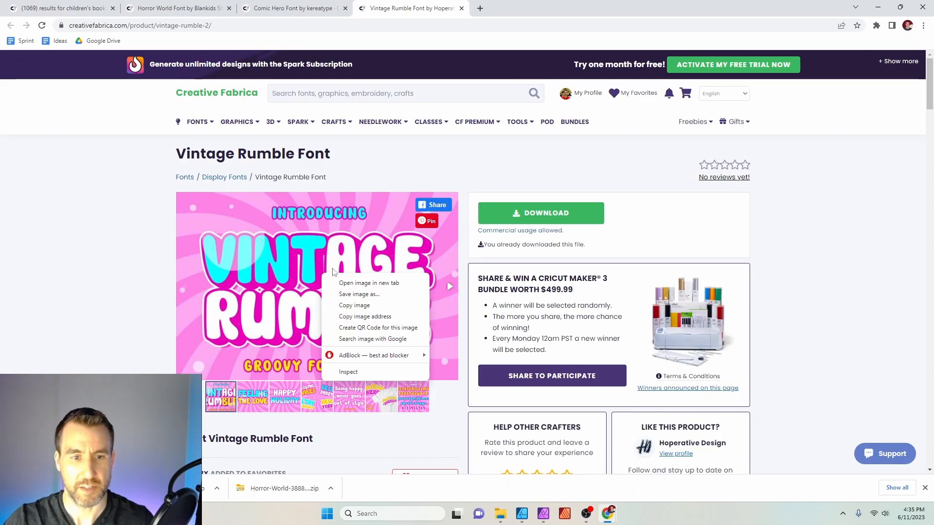
left_click(365, 305)
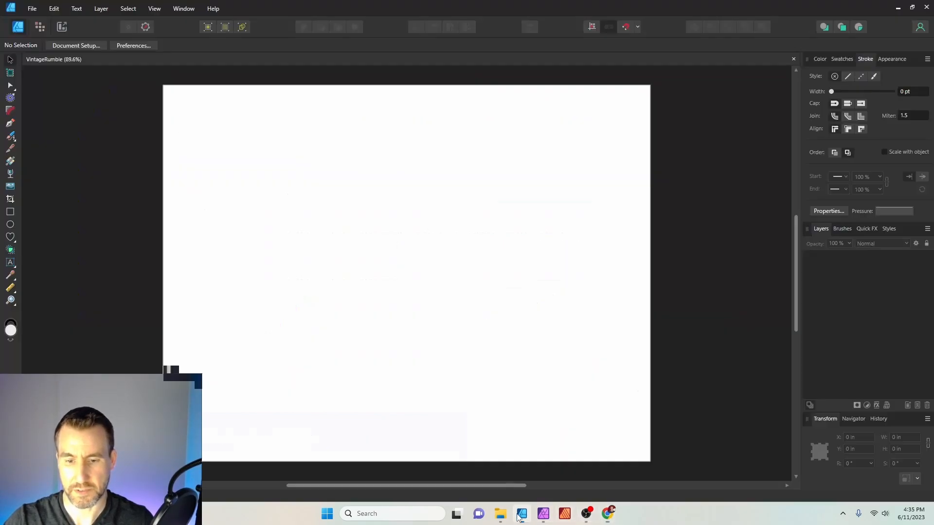
Switch to Affinity Designer, paste the preview into the VintageRumble document and enlarge it to about 6.77 × 4.51 in on the upper page.
left_click(521, 514)
key("ctrl+v")
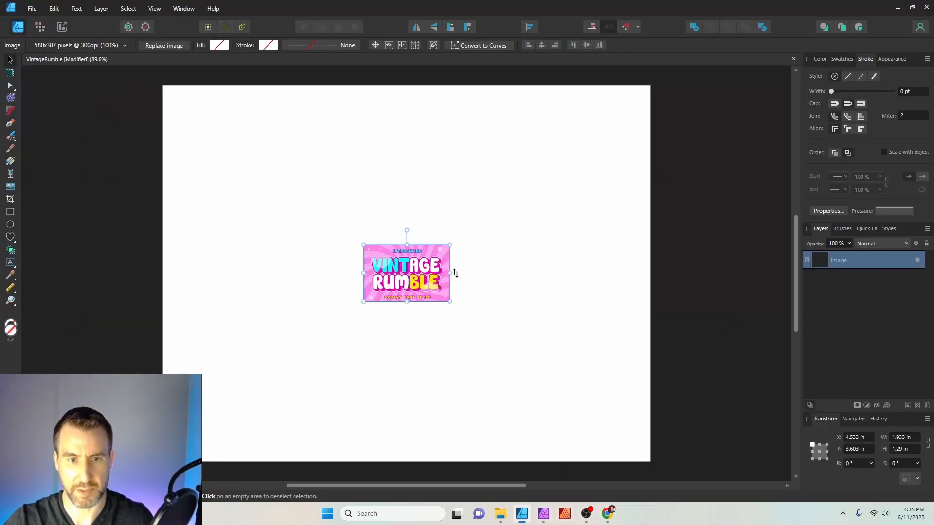
left_click_drag(448, 244, 562, 99)
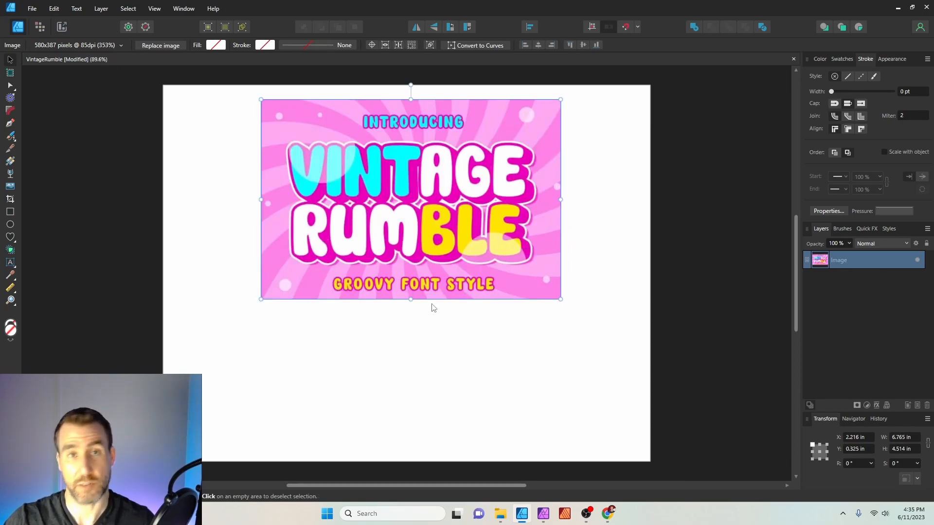
Place two 114.9 pt text lines in the Vintage Rumble font, reading Vintage and Rumble, below the preview image.
key("t")
left_click_drag(372, 365, 403, 369)
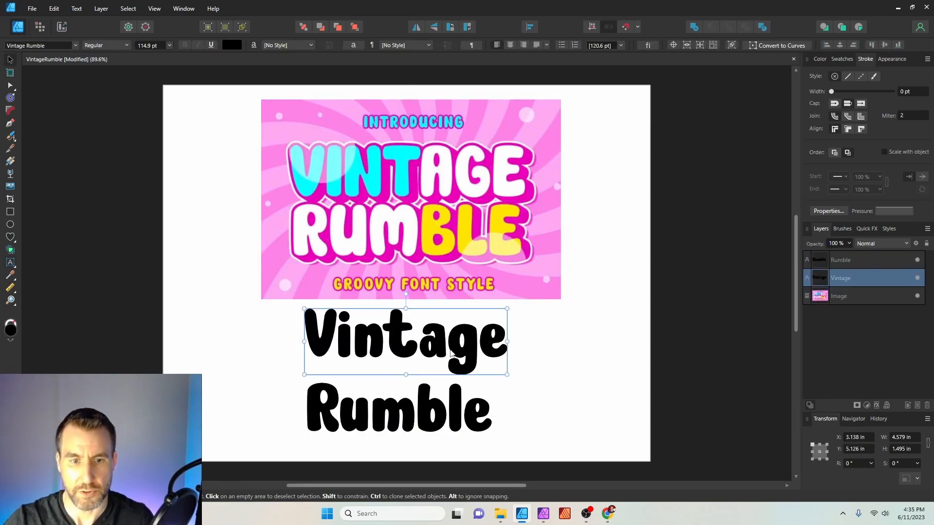
left_click_drag(429, 407, 440, 406)
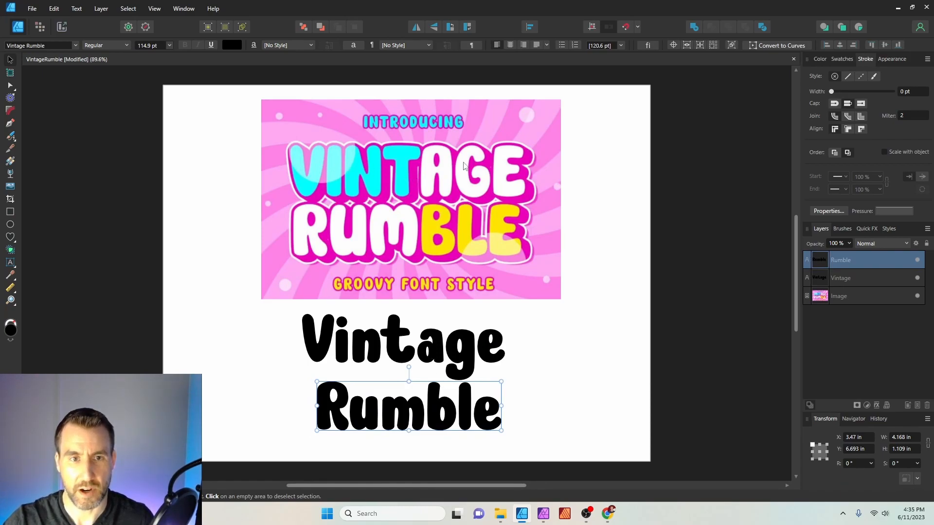
Retype both text lines in capitals as VINTAGE and RUMBLE.
double_click(352, 338)
left_click_drag(338, 340, 505, 340)
type("INTAGE")
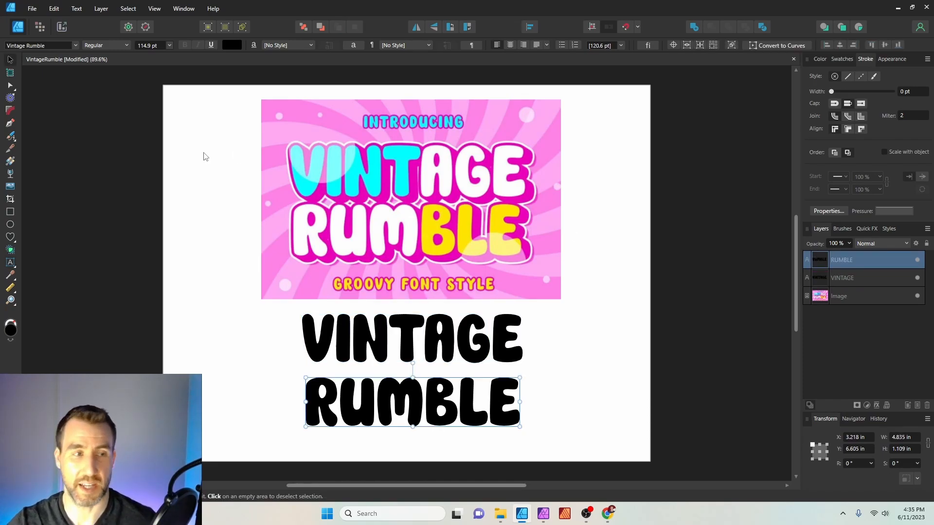
Draw a rectangle of about 11.59 × 9.23 in covering the whole page and send it to the back.
left_click(13, 211)
mouse_move(156, 73)
left_mouse_down()
mouse_move(177, 115)
mouse_move(625, 462)
mouse_move(670, 473)
left_mouse_up()
key("ctrl+shift+[")
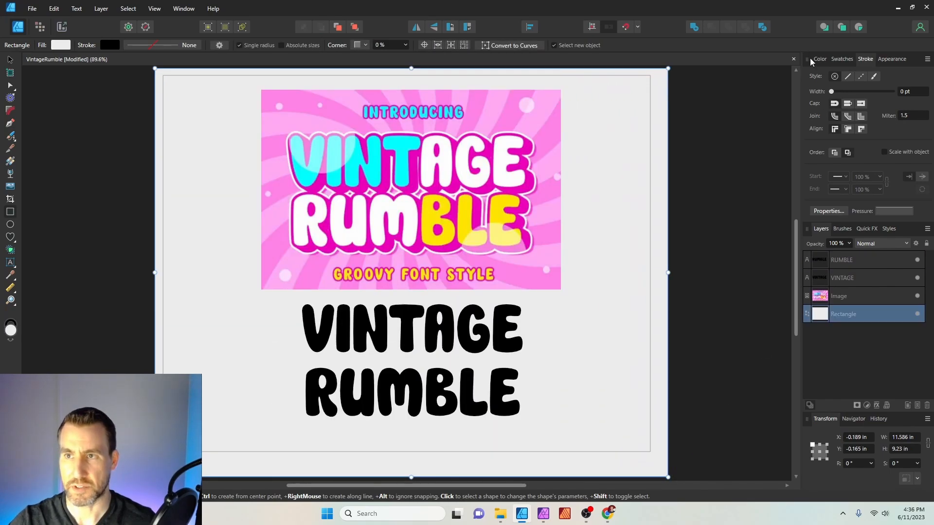
Remove the background rectangle's stroke and fill it with the light pink FFA9F2 sampled from the preview image.
left_click(820, 59)
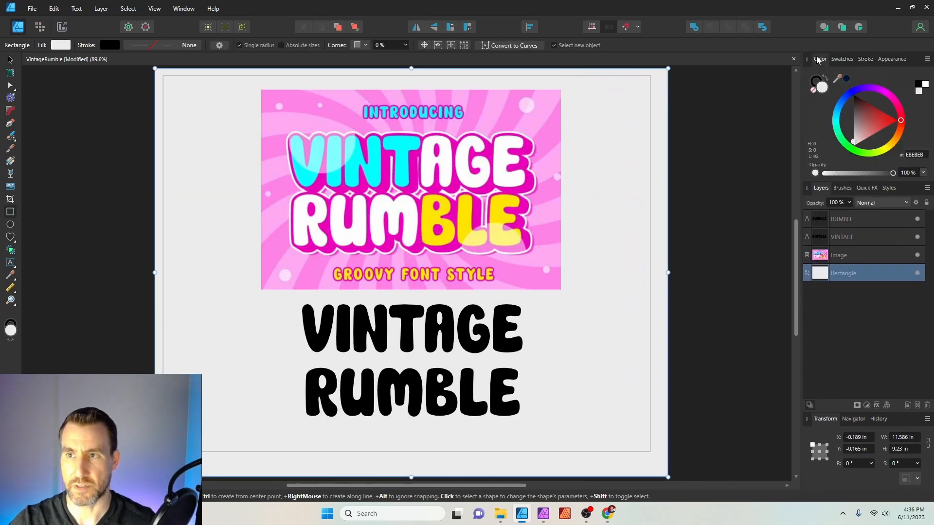
left_click(813, 89)
left_click_drag(837, 79, 556, 158)
left_click(846, 79)
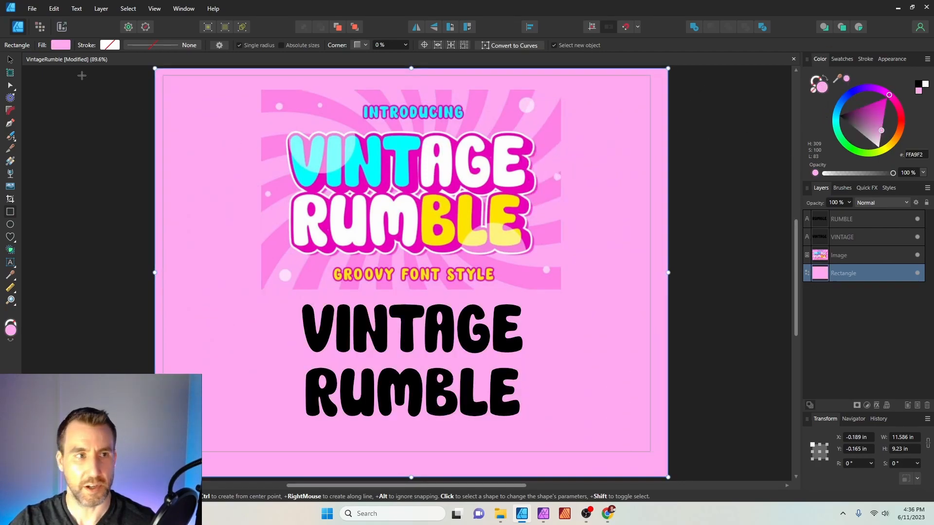
Fill both the VINTAGE and RUMBLE text lines with white FFFFFF.
left_click(11, 60)
left_click(416, 335)
left_click(417, 388, "shift")
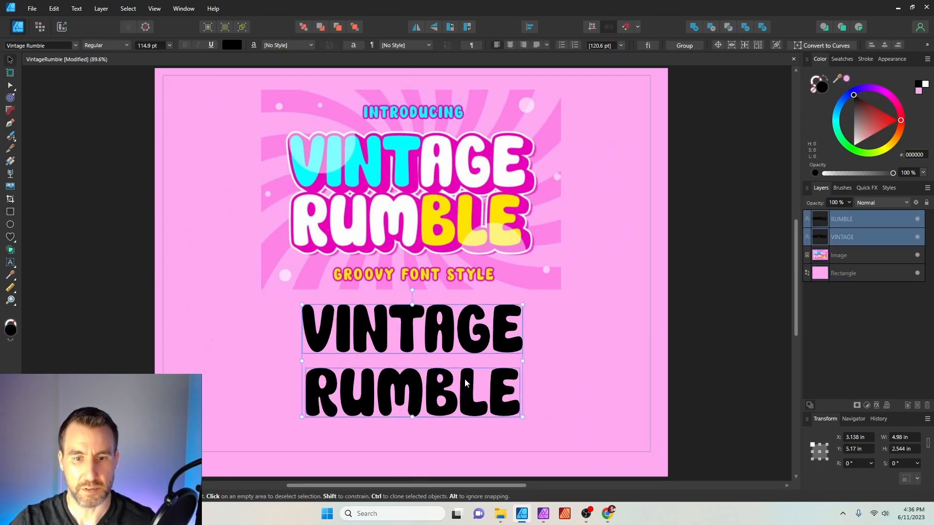
left_click_drag(875, 119, 853, 145)
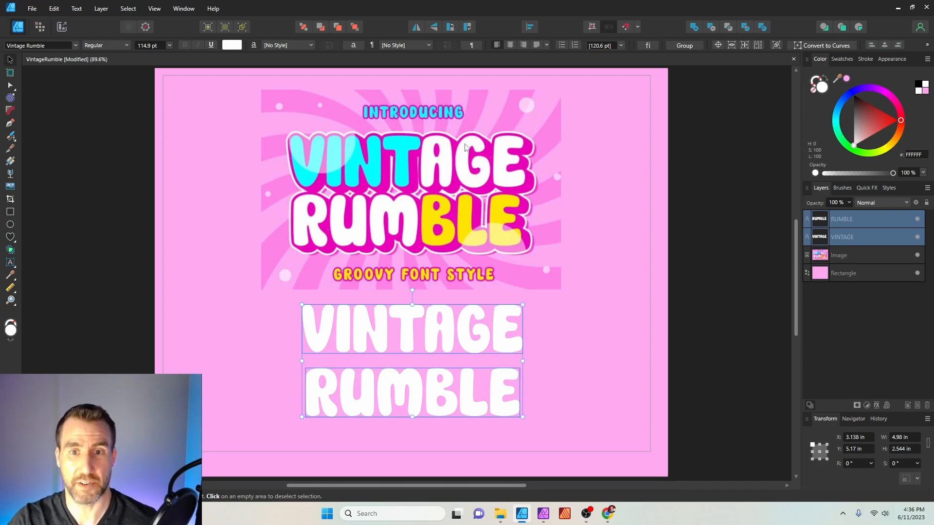
Group the VINTAGE and RUMBLE text lines and duplicate the group.
scroll(464, 147, "up", 1)
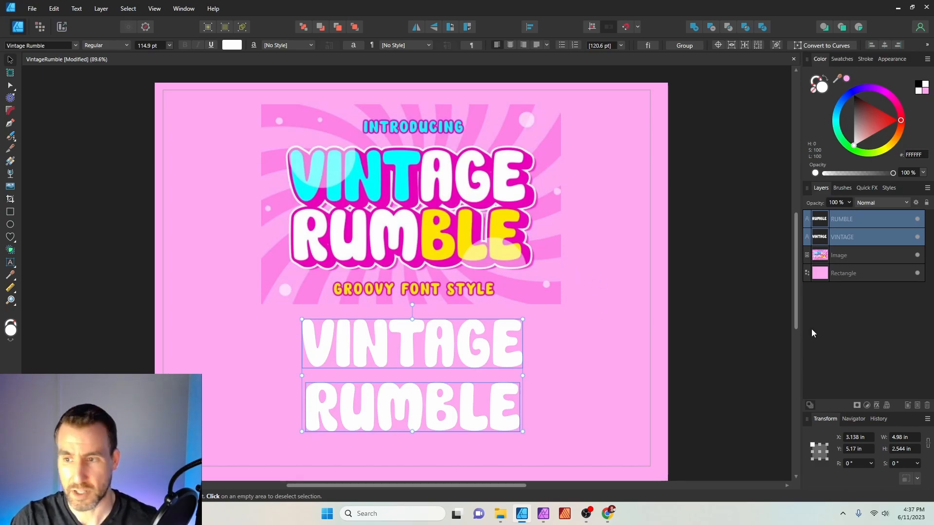
key("ctrl+g")
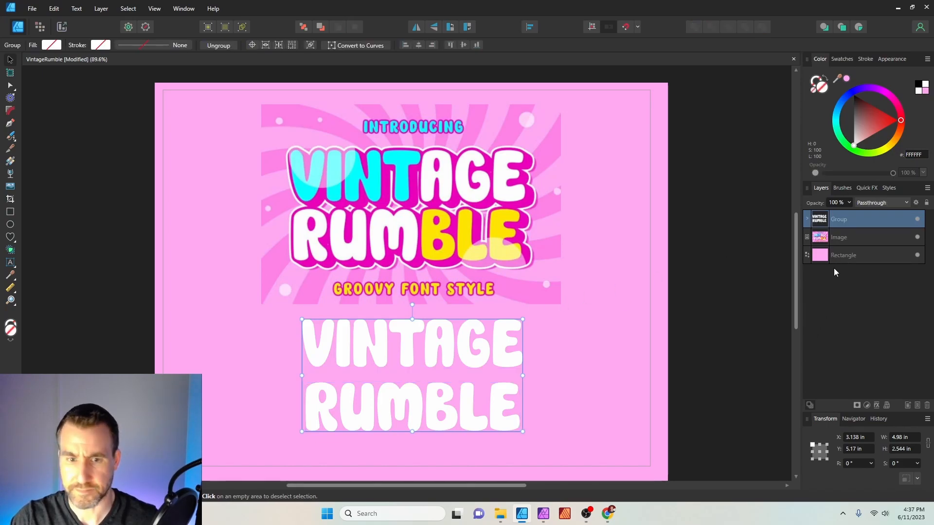
right_click(822, 221)
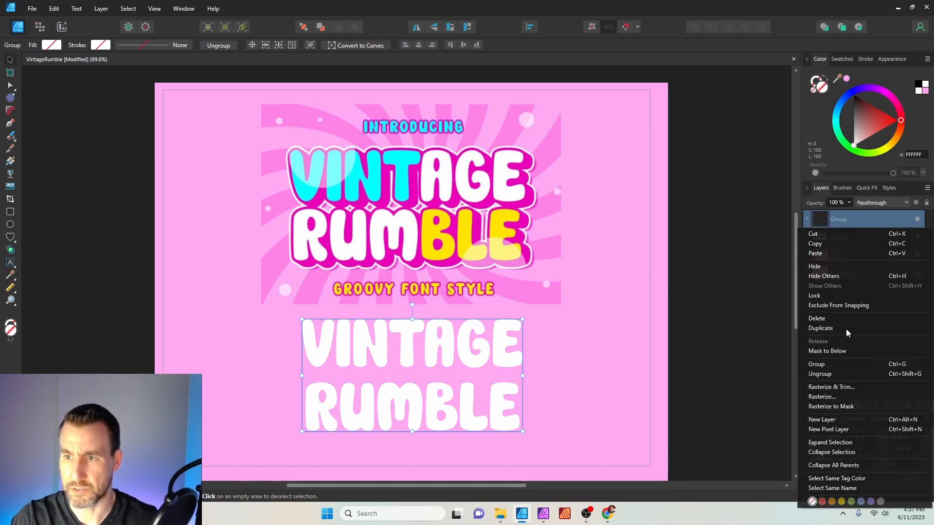
left_click(845, 329)
left_click(825, 237)
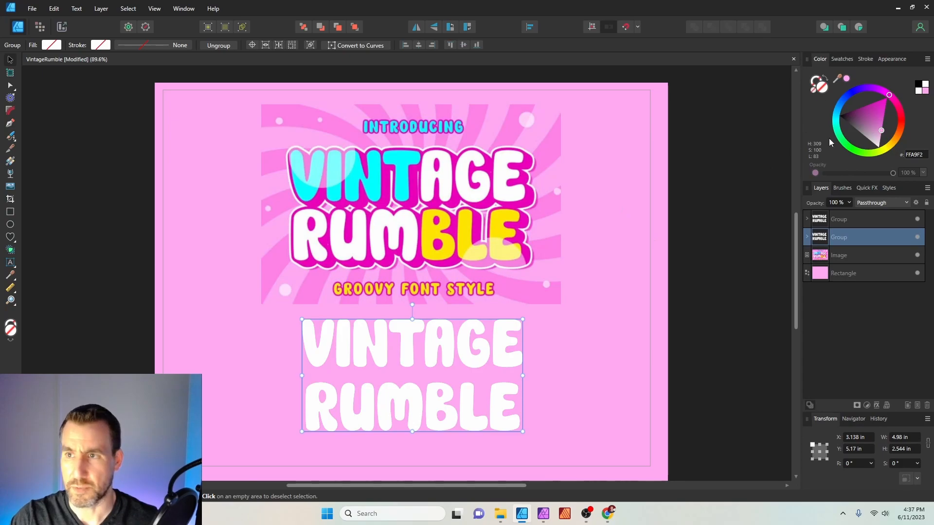
Fill the lower VINTAGE RUMBLE group with magenta EC00BB sampled from the preview and offset it to X 3.204 in, Y 5.247 in.
left_click_drag(848, 80, 521, 218)
left_click(847, 78)
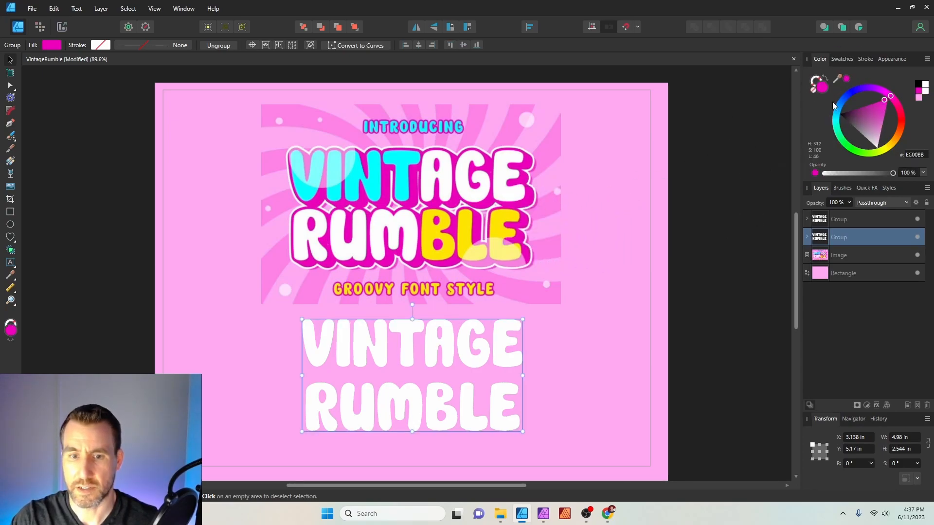
left_click_drag(481, 381, 481, 384)
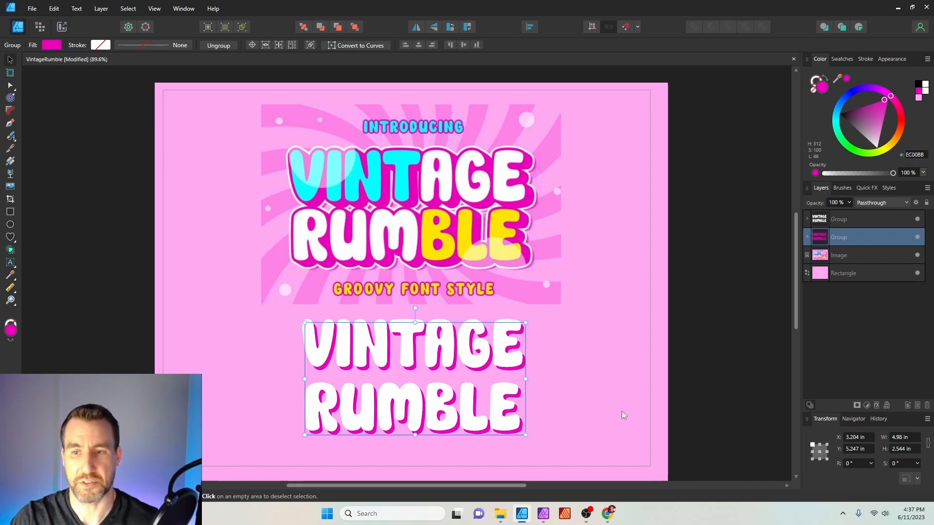
Add an outside Outline effect to the magenta group with a 19.6 px radius and colour EC00BB.
left_click(876, 406)
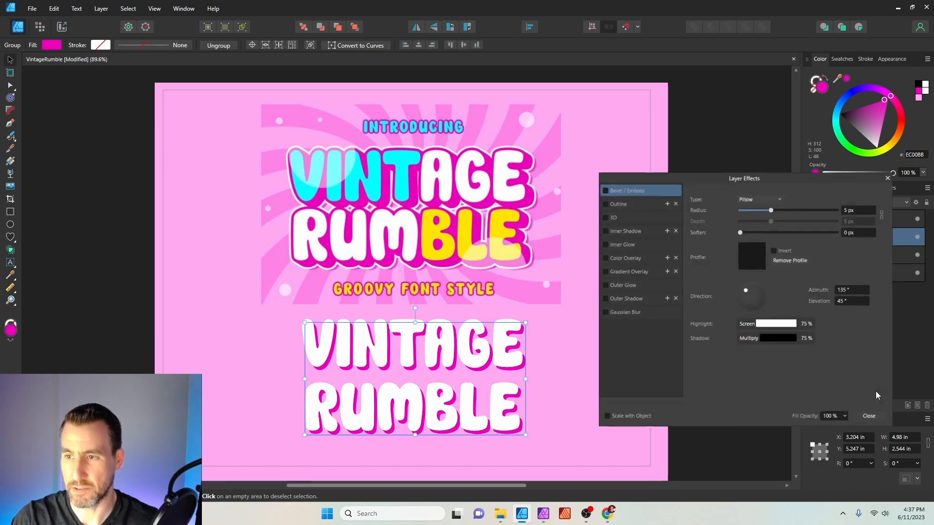
left_click(615, 200)
left_click_drag(696, 171, 724, 164)
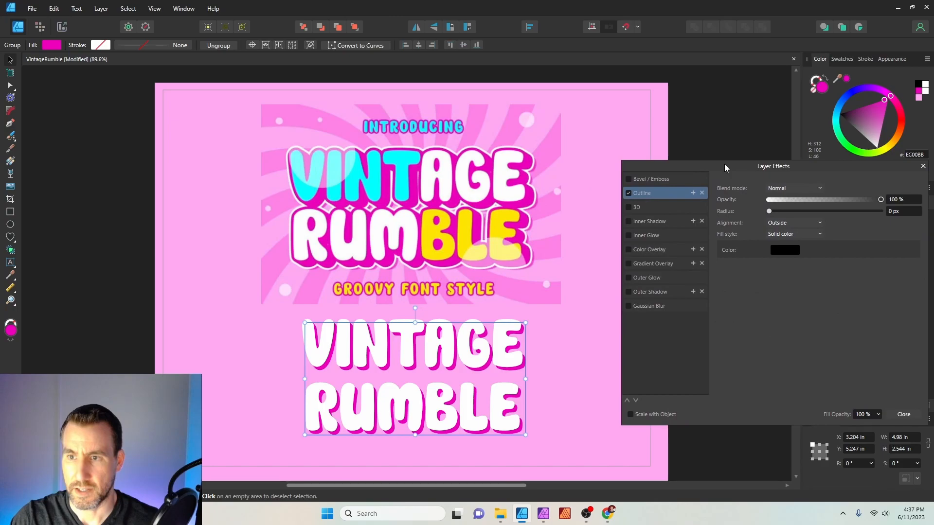
left_click_drag(772, 213, 829, 214)
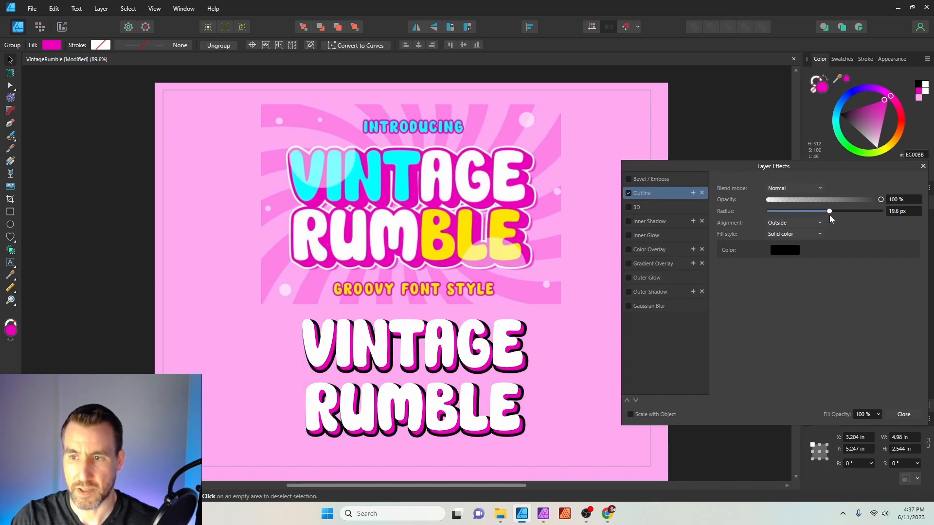
left_click(787, 251)
left_click_drag(839, 267, 519, 335)
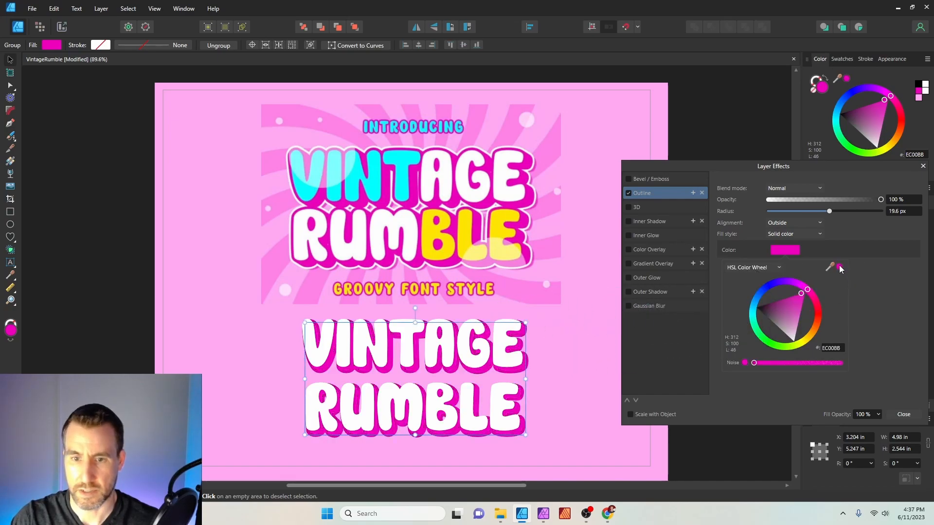
left_click(908, 421)
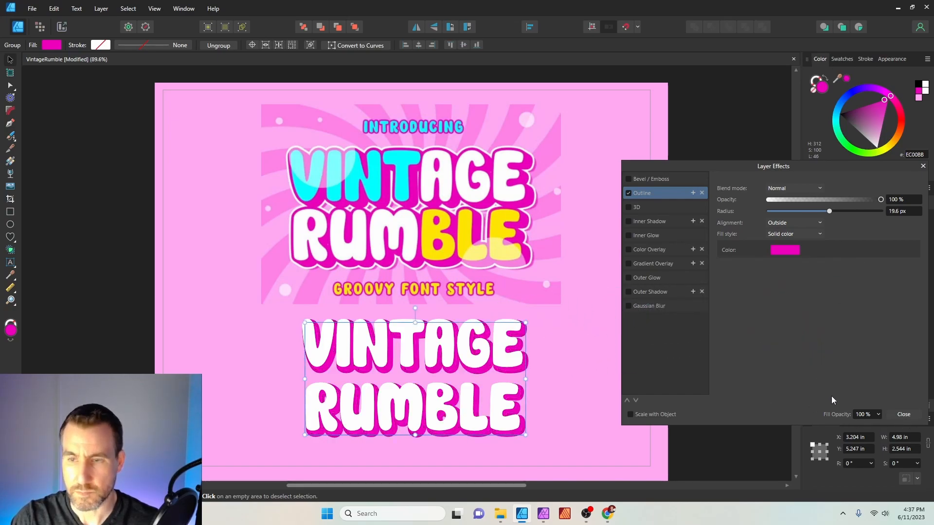
left_click(903, 414)
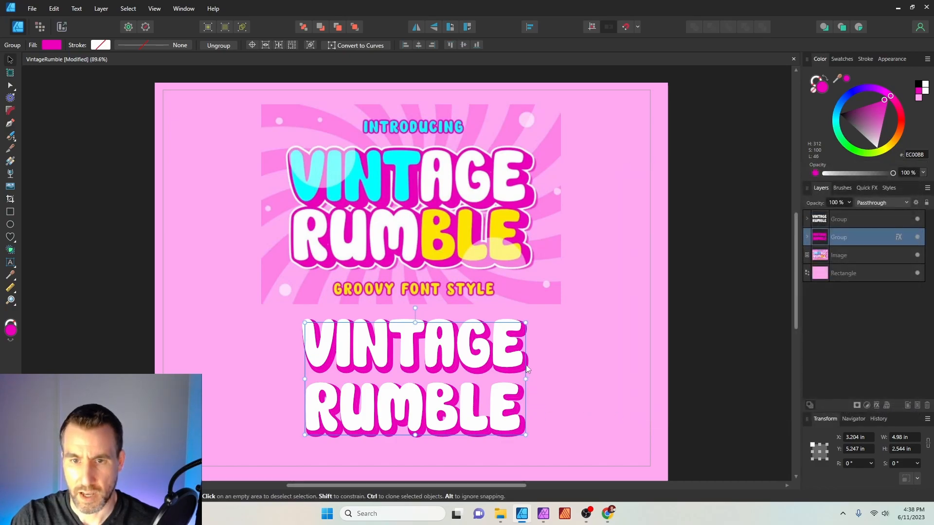
Nudge the magenta group to X 3.226 in, Y 5.269 in and give it a 3.1 pt magenta EC00BB stroke.
left_click_drag(527, 369, 528, 370)
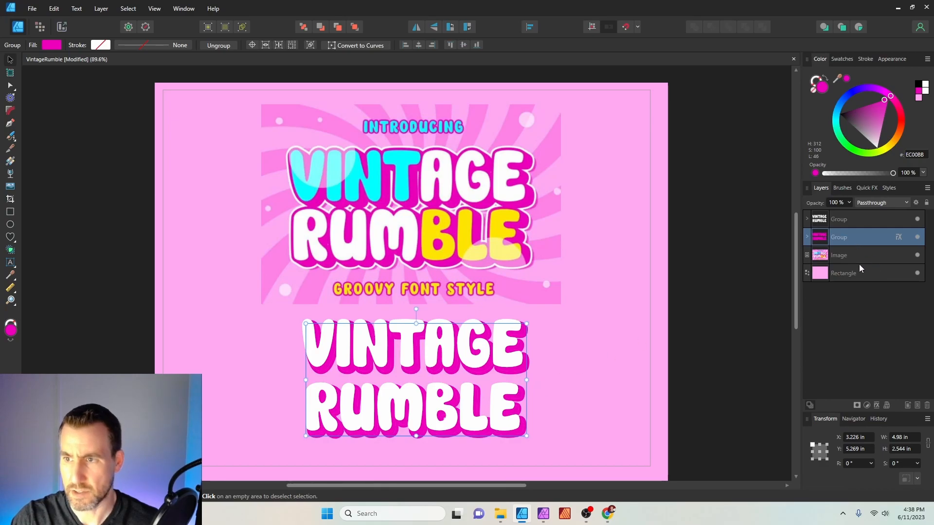
left_click(816, 79)
left_click(847, 80)
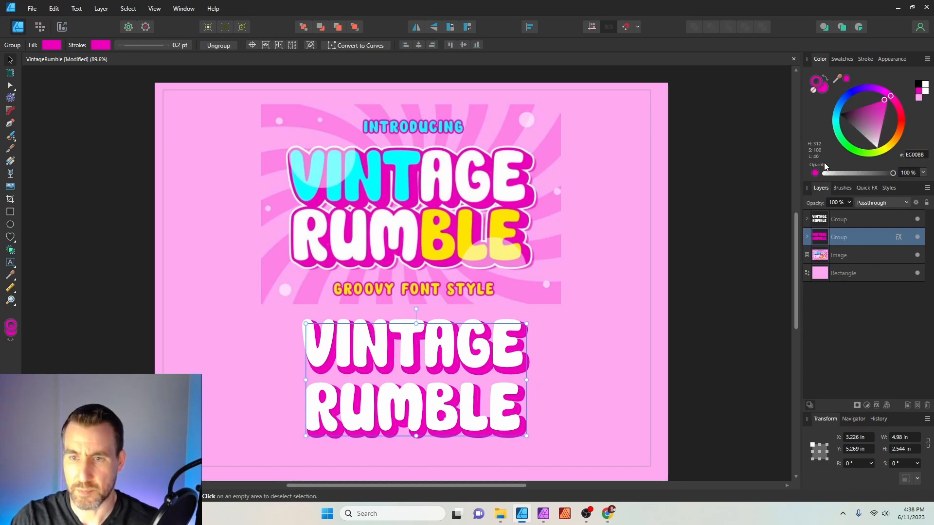
left_click(864, 59)
left_click_drag(835, 91, 840, 91)
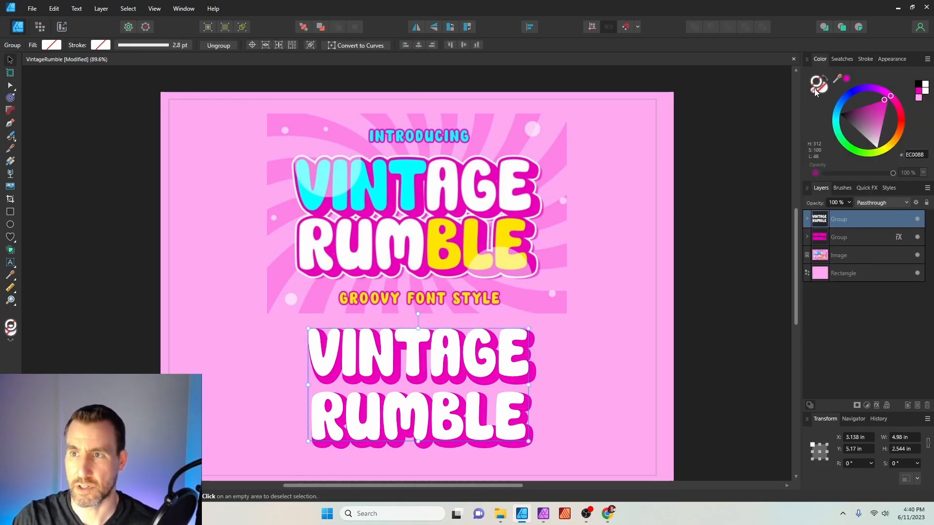
Give the white text group a 3.8 pt magenta EC00BB stroke aligned to the outside.
left_click(846, 78)
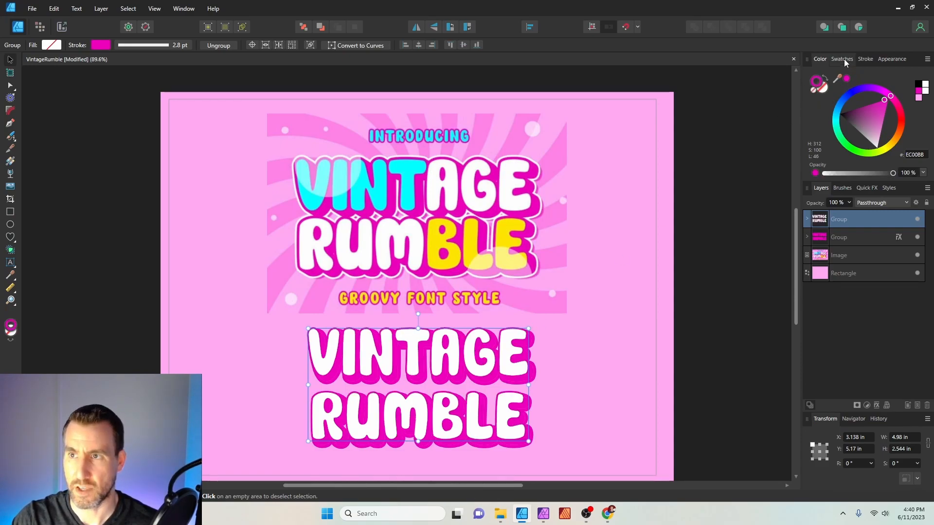
left_click(864, 60)
left_click_drag(848, 91, 849, 94)
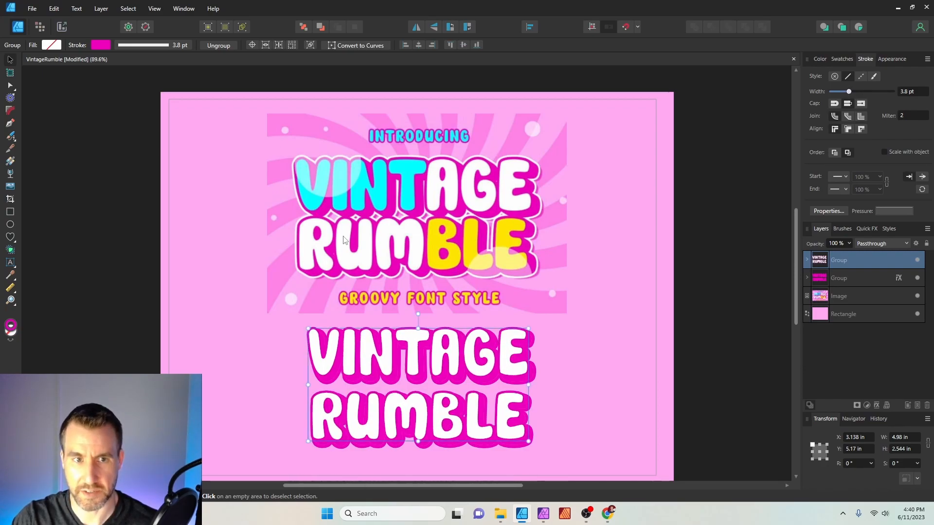
left_click(860, 130)
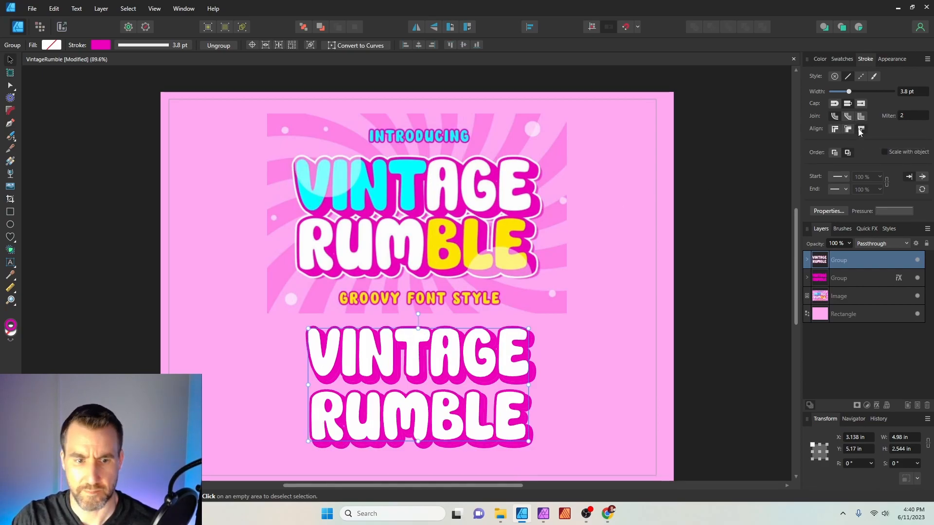
left_click(630, 296)
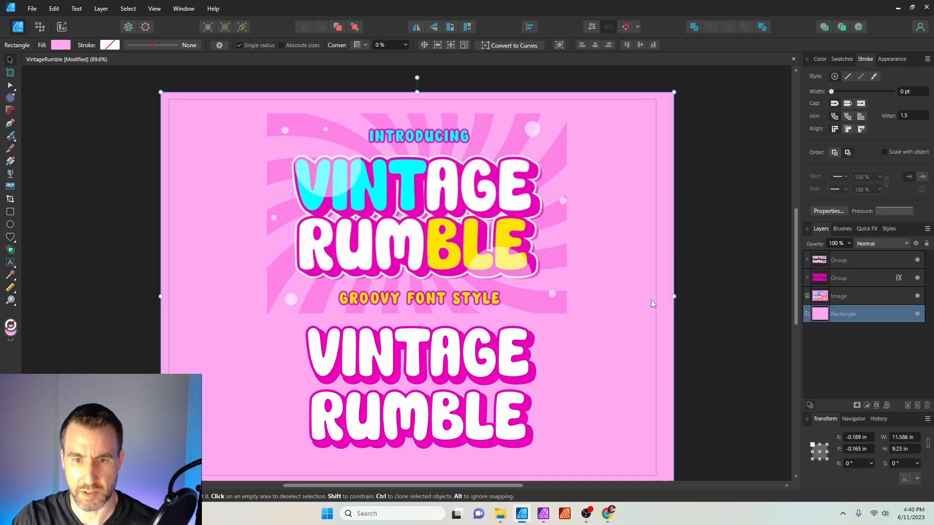
key("ctrl+z")
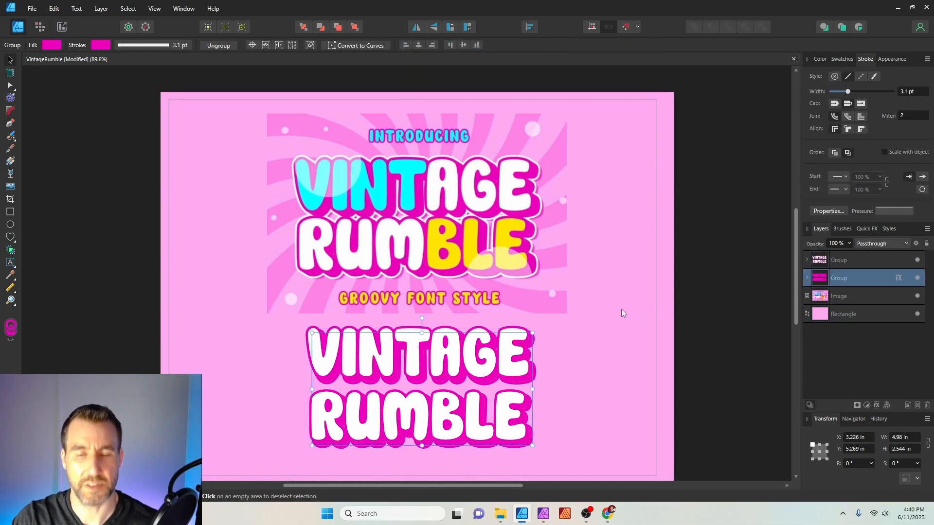
left_click(612, 315)
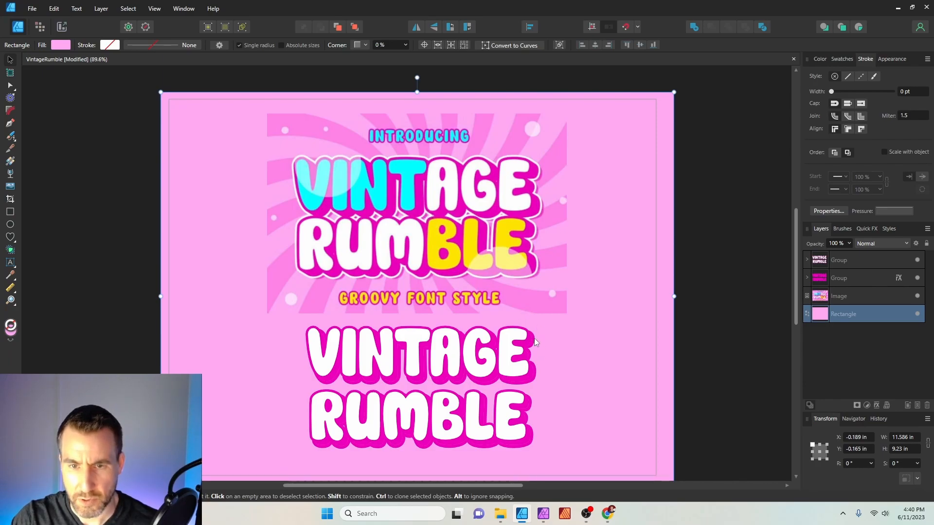
Try to add a second Outline effect in white FFFFFF with a larger radius to the magenta group.
left_click(835, 277)
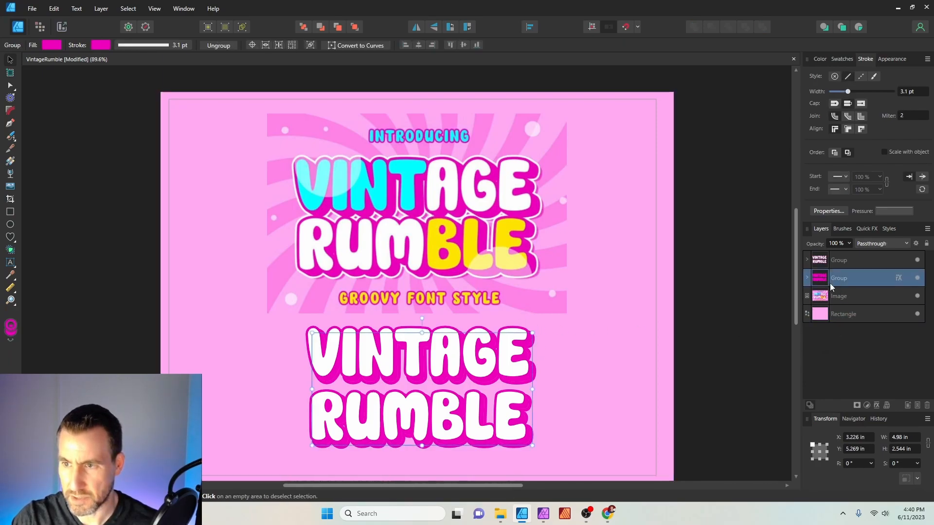
left_click(876, 405)
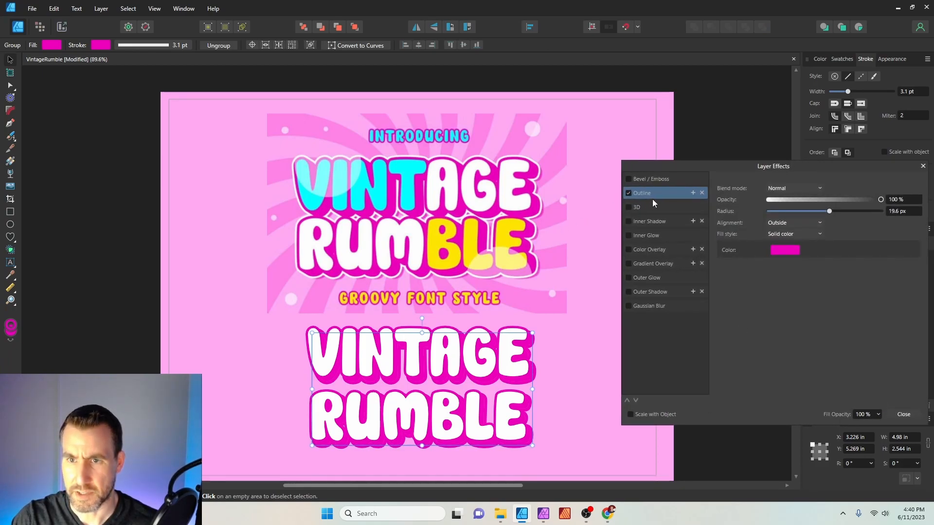
left_click(696, 194)
left_click(649, 207)
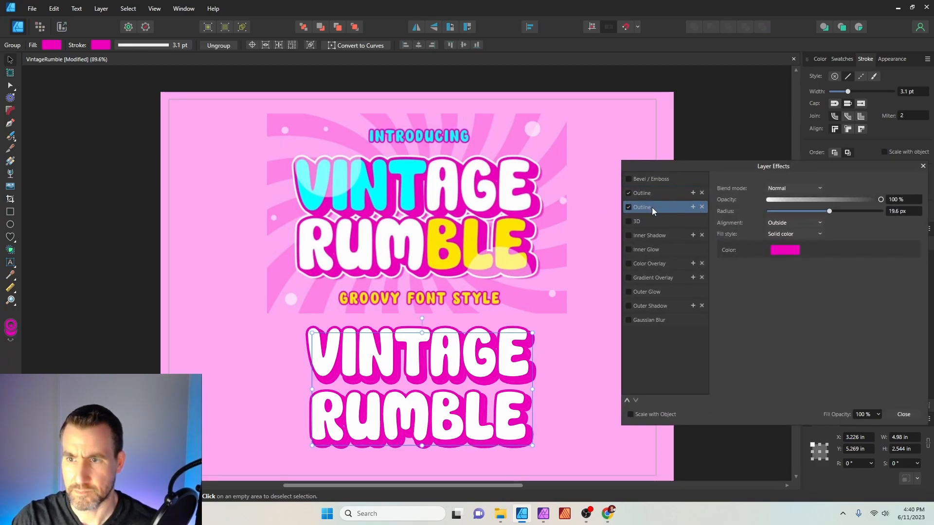
left_click(783, 250)
left_click(761, 302)
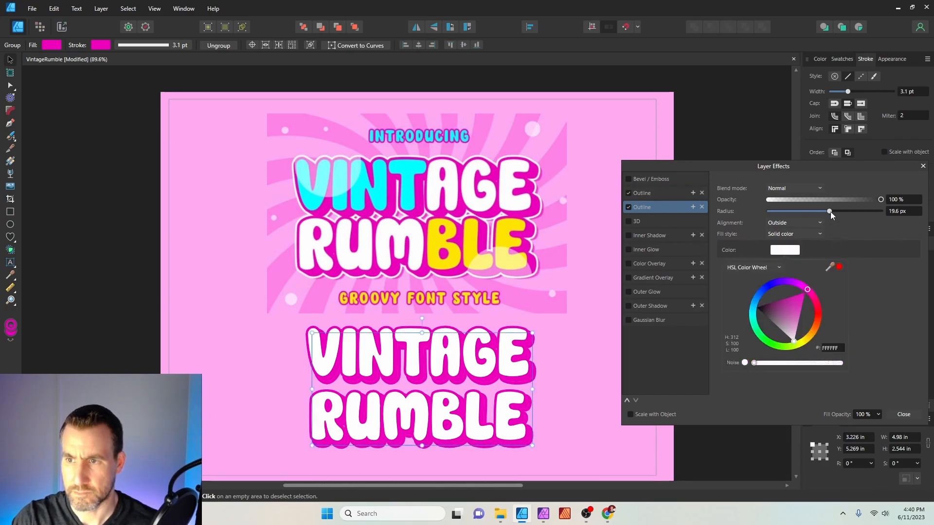
left_click_drag(837, 210, 847, 213)
key("Return")
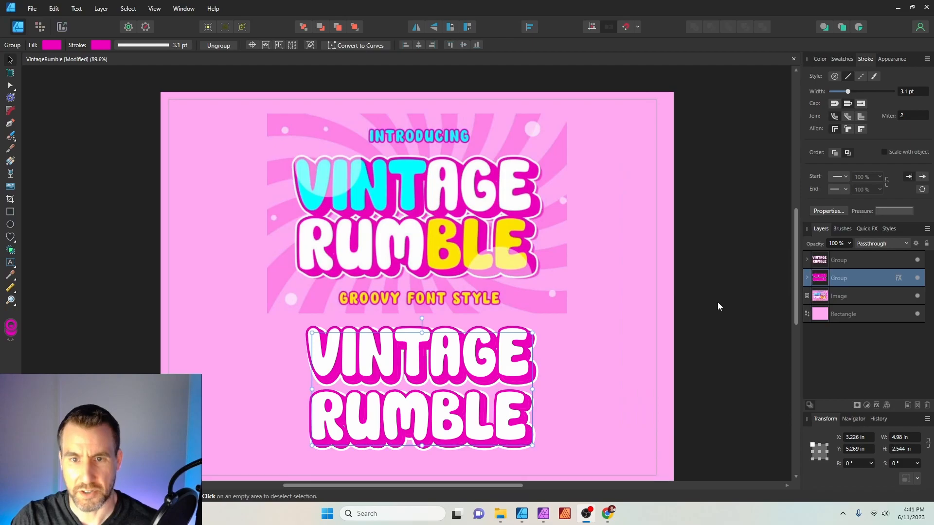
Group the white text group together with the magenta shadow group.
left_click(806, 278)
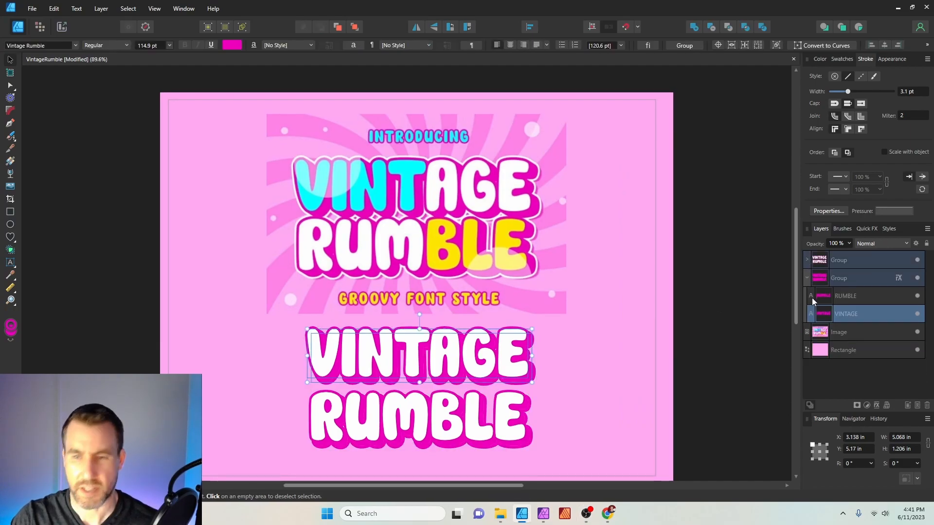
left_click(806, 278)
left_click(832, 280, "shift")
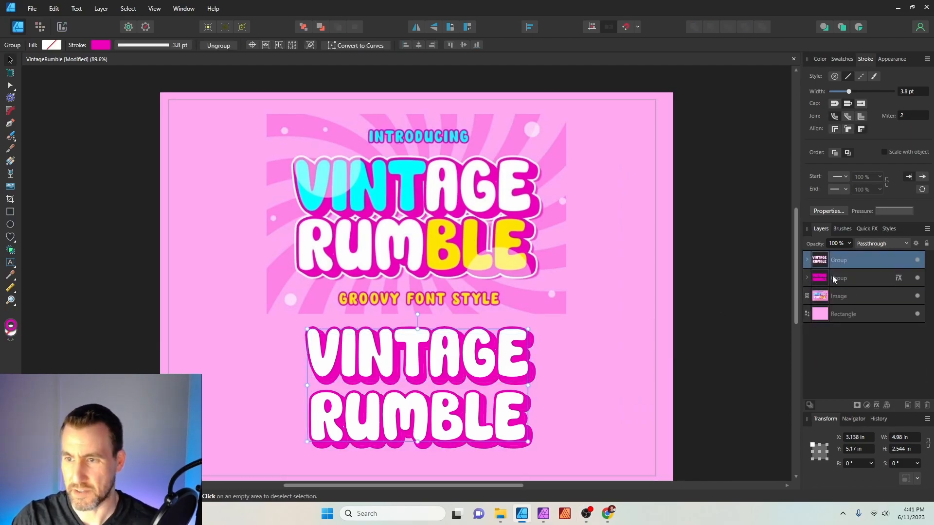
key("ctrl+g")
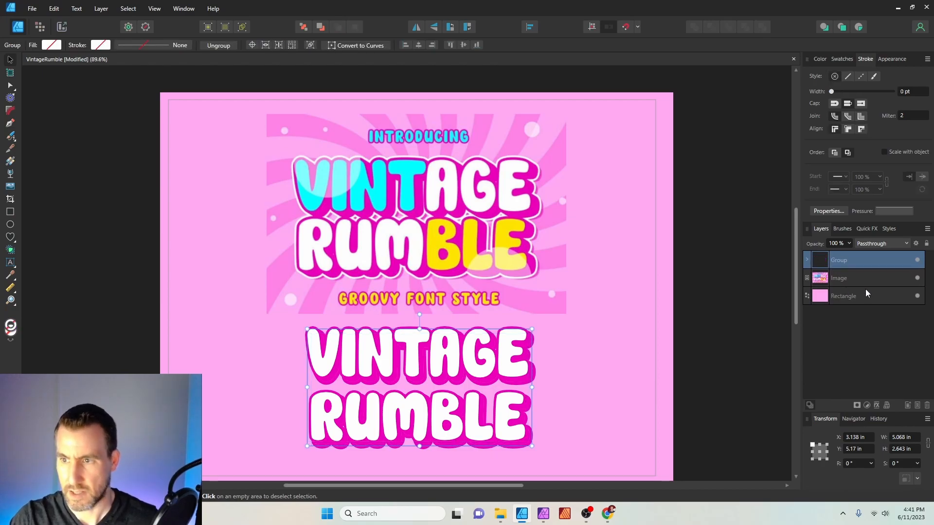
Add an outside Outline effect to the combined title group with an 8.5 px radius and white FFFFFF colour.
left_click(877, 406)
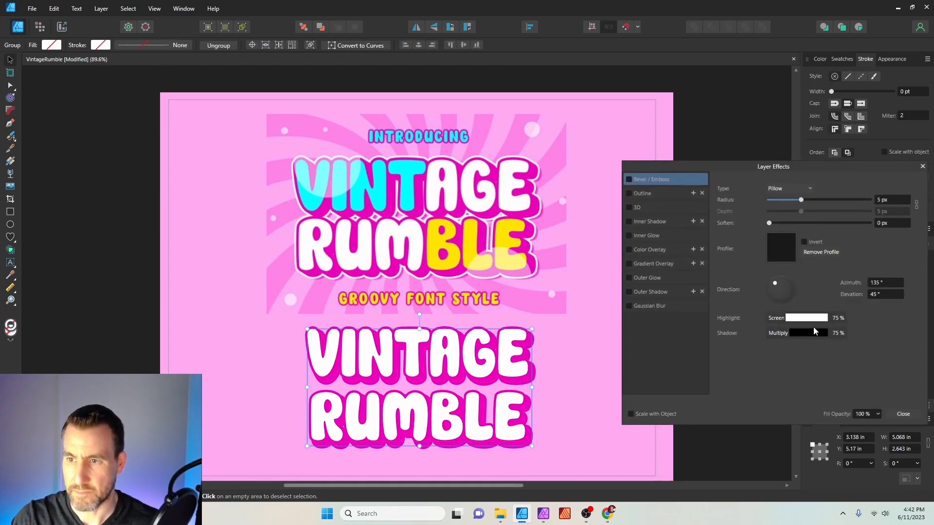
left_click(628, 194)
left_click_drag(775, 214, 813, 217)
left_click(788, 250)
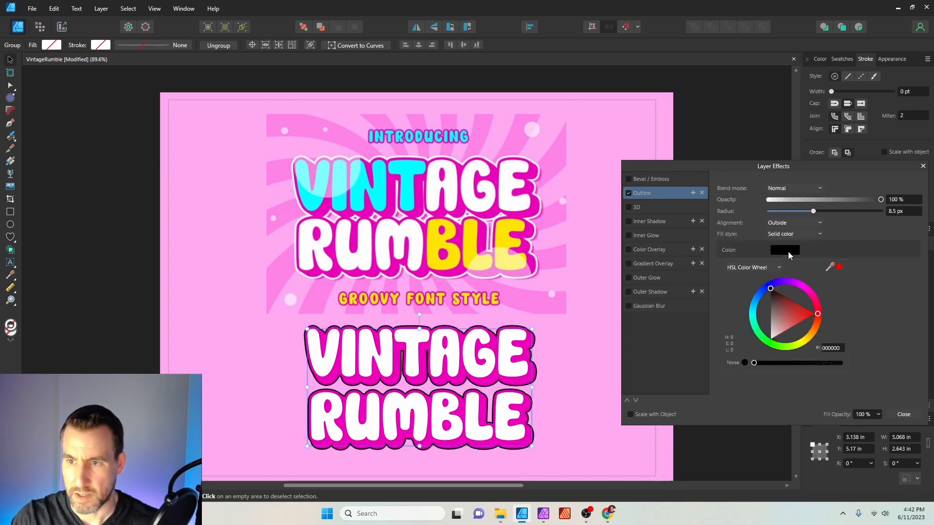
left_click_drag(780, 322, 761, 369)
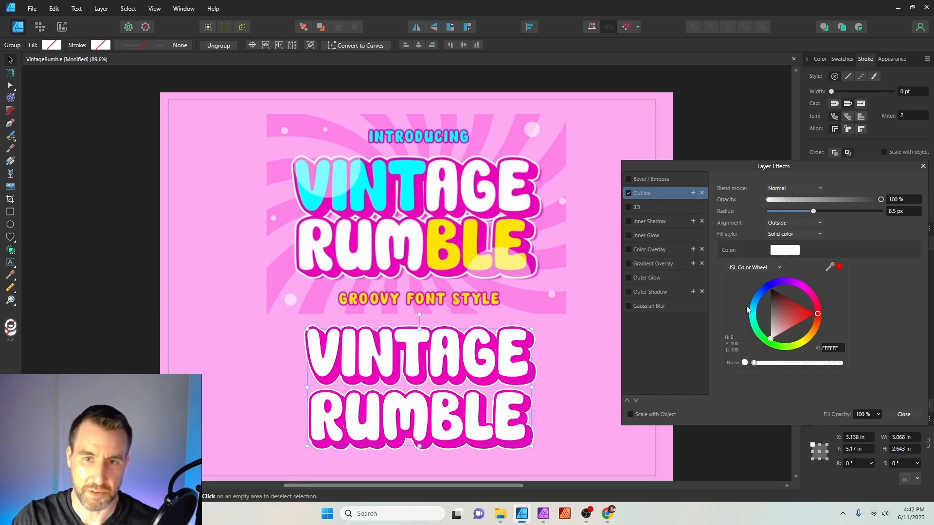
left_click(815, 212)
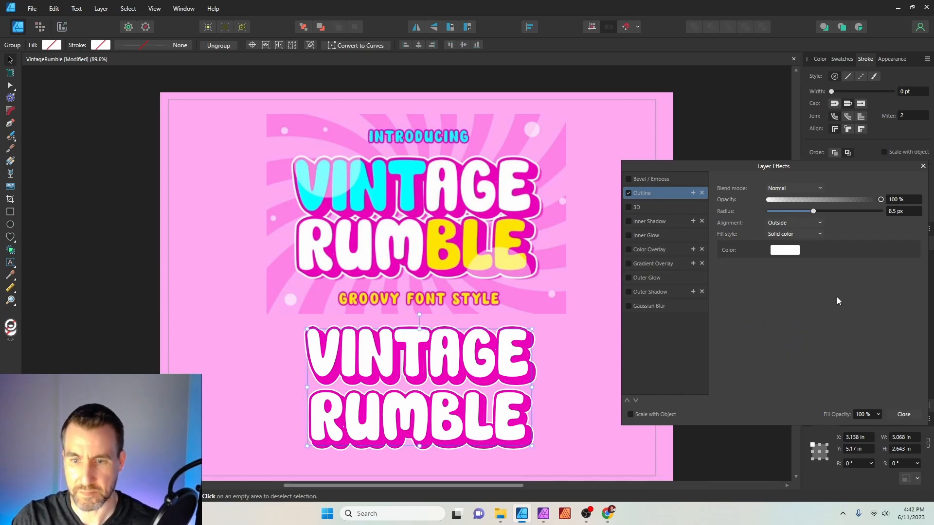
left_click(903, 415)
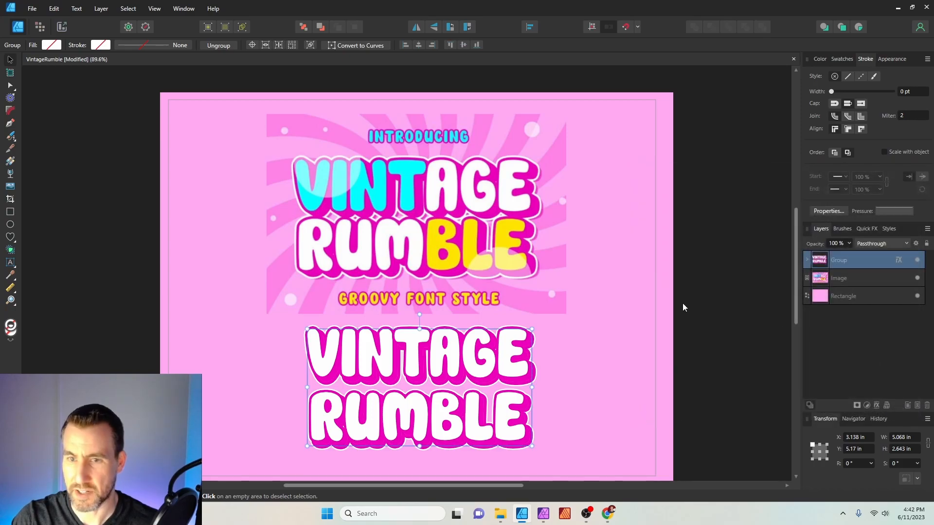
Increase the radius of the magenta shadow group's outside Outline effect to 22.7 px.
left_click(552, 351)
left_click(807, 260)
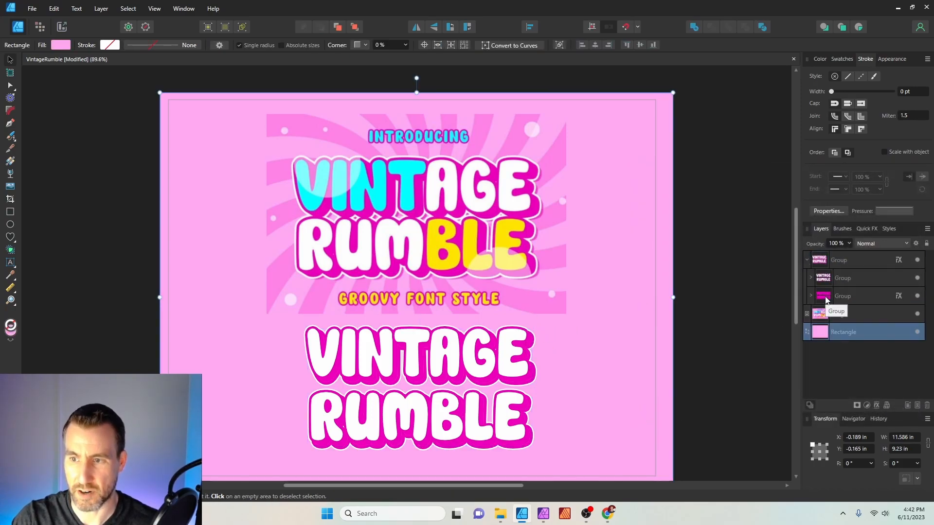
left_click(827, 298)
left_click(828, 280)
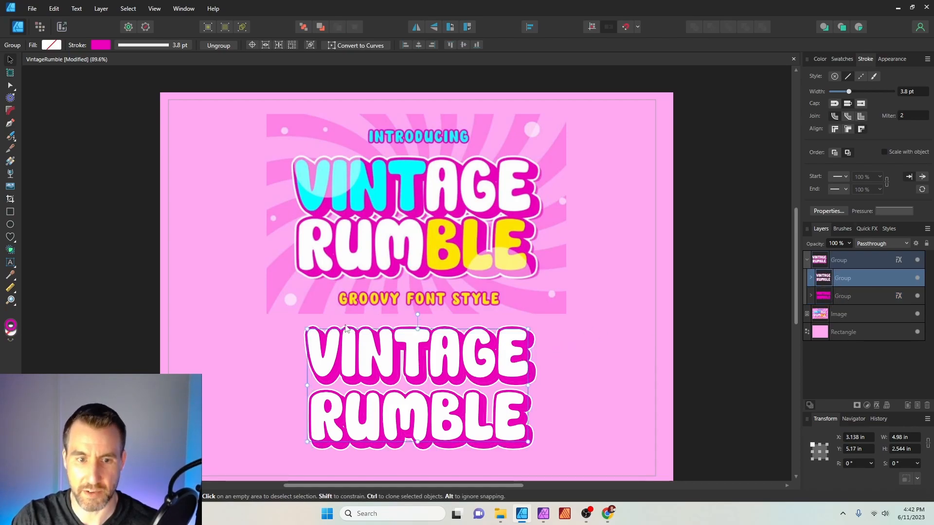
left_click(854, 266)
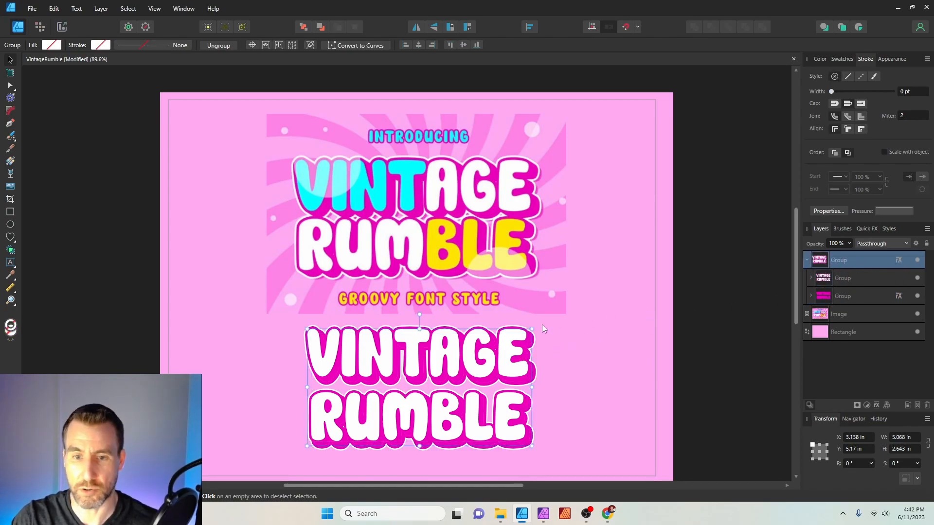
scroll(493, 335, "up", 2)
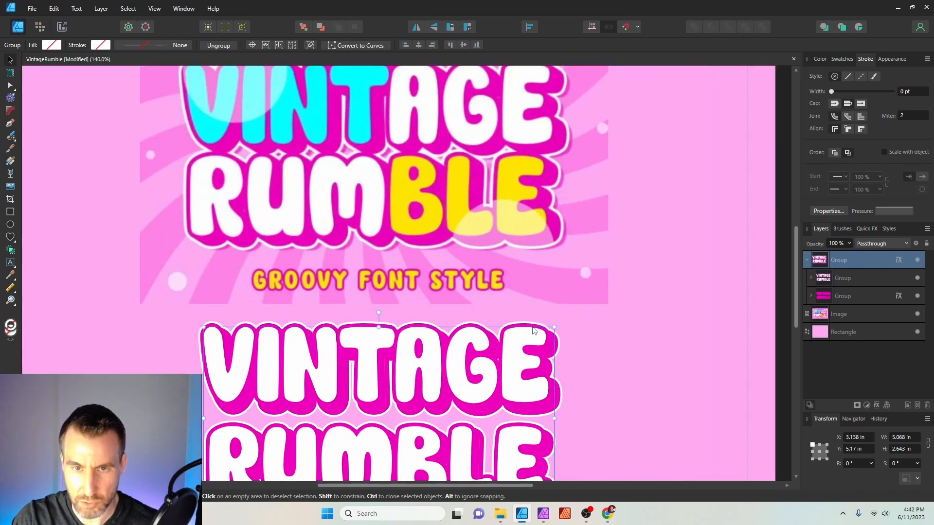
scroll(457, 360, "down", 1)
left_click(894, 297)
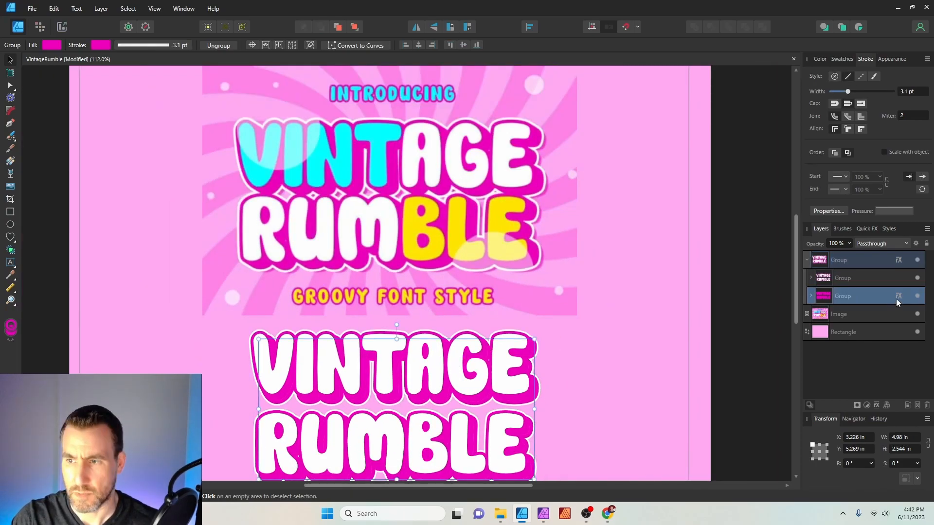
left_click(898, 296)
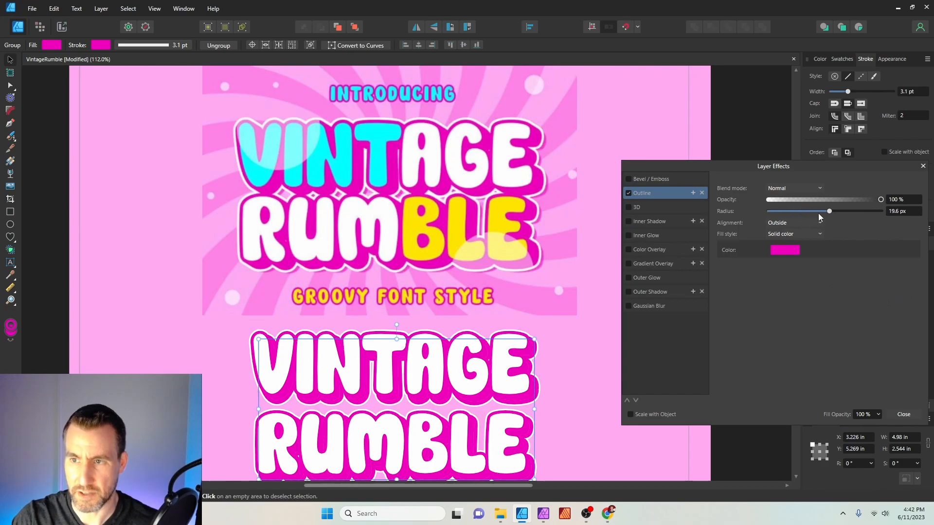
left_click_drag(829, 216, 834, 216)
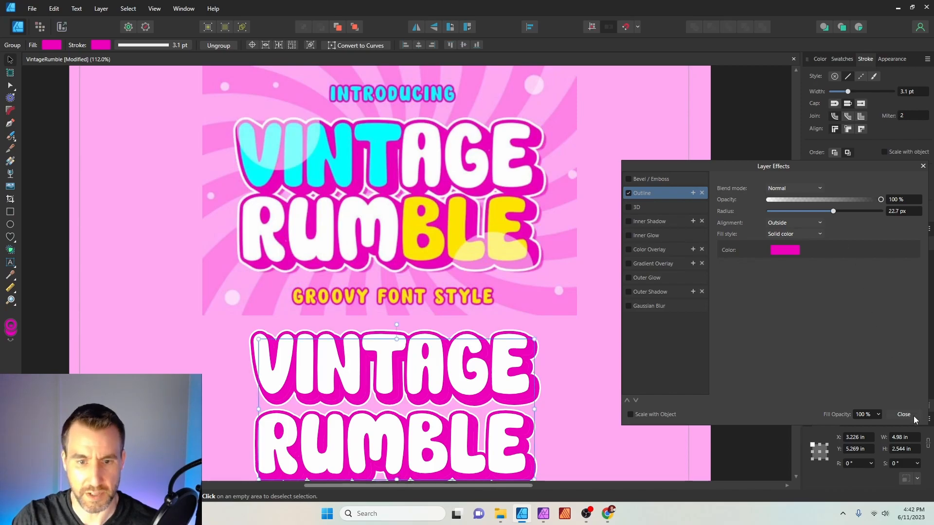
left_click(913, 417)
left_click(648, 342)
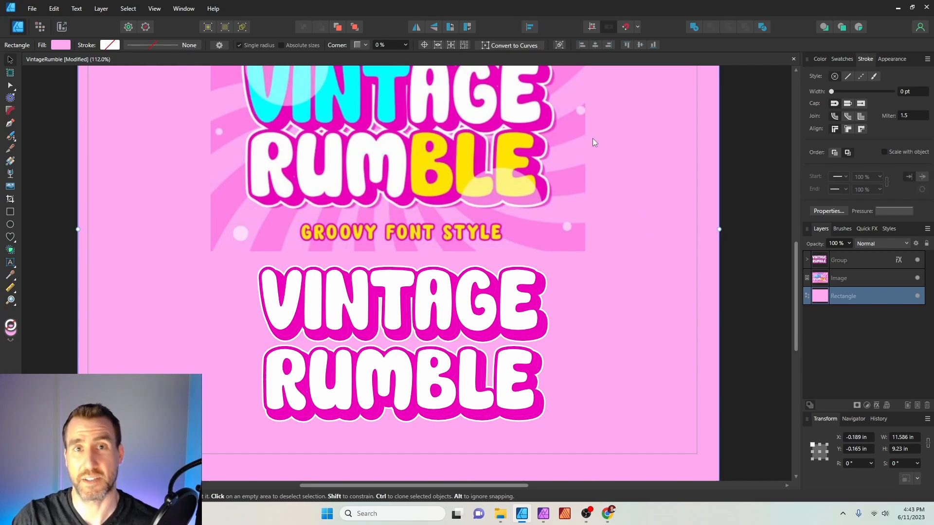
Add an Outer Shadow effect to the combined title group with a 22.7 px offset.
left_click(842, 262)
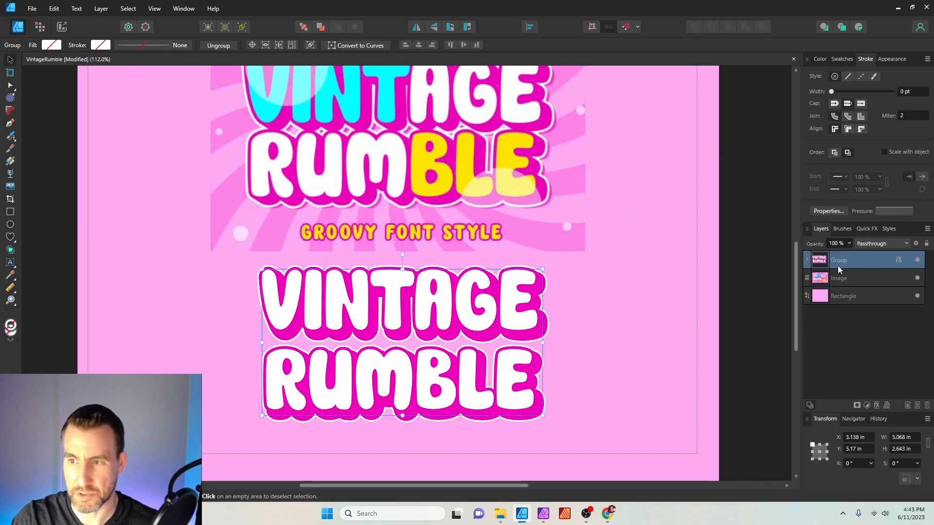
left_click(877, 405)
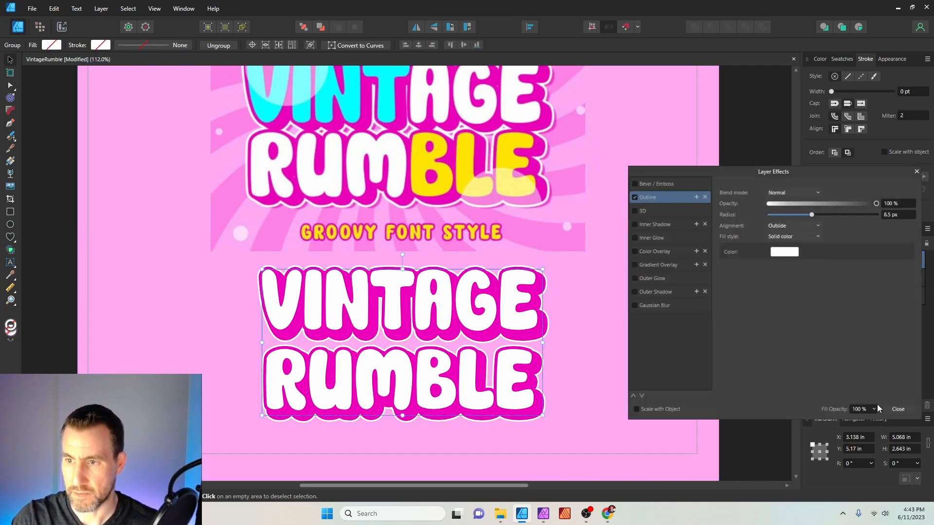
left_click(628, 292)
left_click(650, 294)
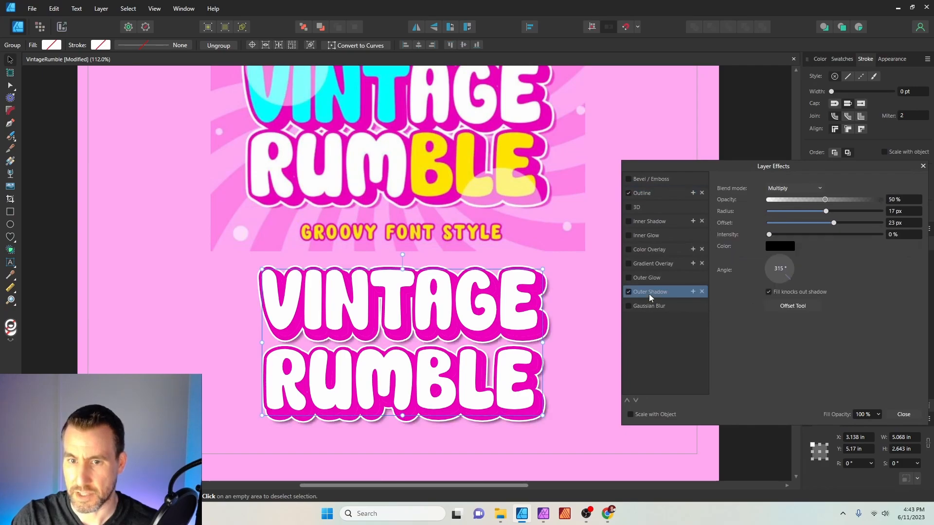
left_click_drag(833, 222, 833, 224)
left_click(913, 394)
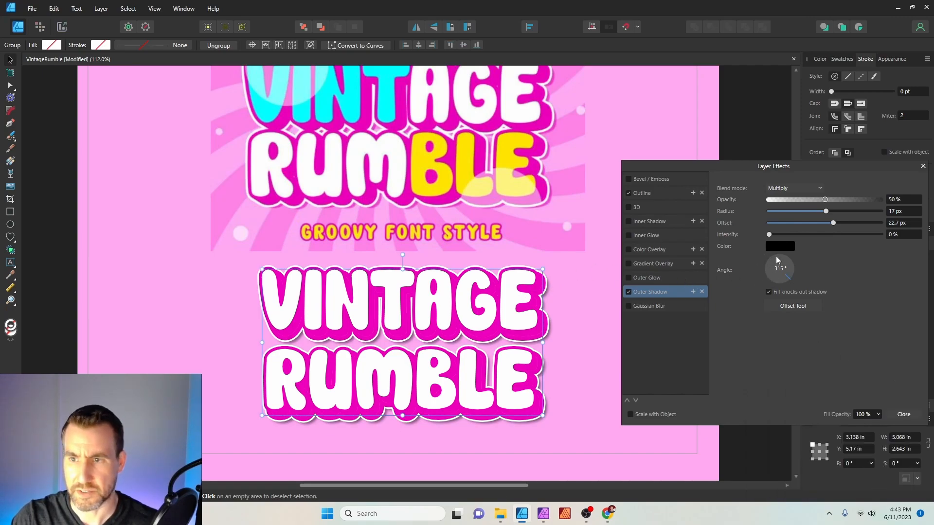
Colour the title's outer shadow with pink sampled from the preview image, deepened to a stronger magenta.
left_click(780, 246)
left_click_drag(825, 264, 567, 186)
left_click(835, 263)
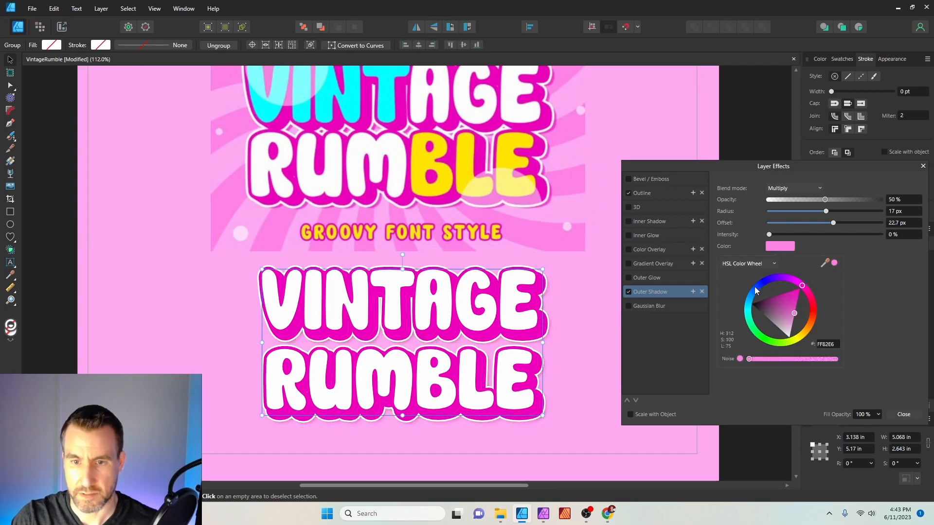
mouse_move(789, 314)
left_mouse_down()
mouse_move(784, 295)
mouse_move(792, 290)
mouse_move(772, 305)
mouse_move(793, 300)
left_mouse_up()
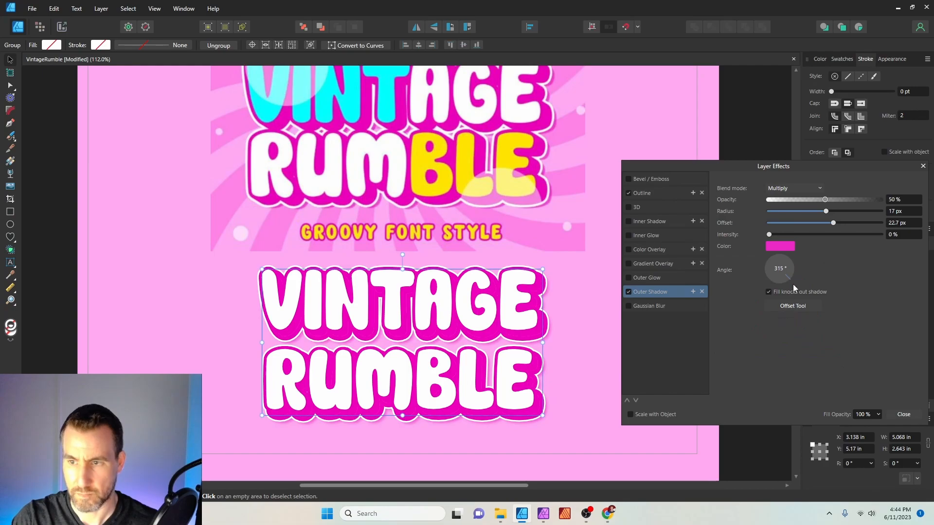
Set the title's outer shadow intensity to 37% and its offset to 28 px.
left_click_drag(775, 235, 809, 240)
left_click_drag(833, 223, 840, 225)
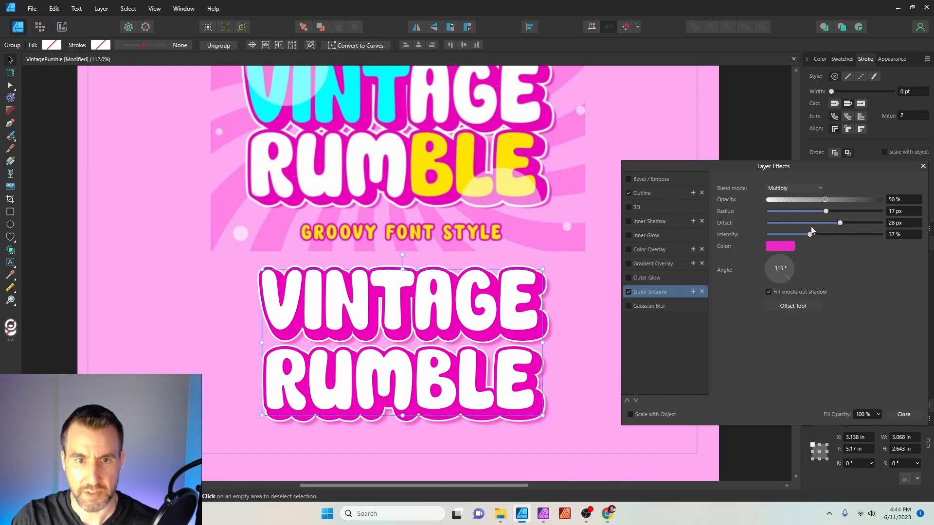
left_click(903, 413)
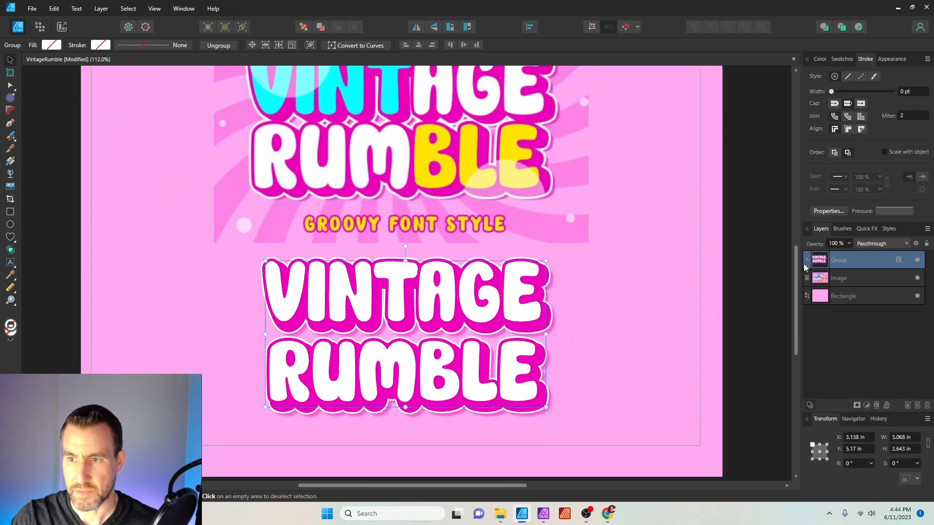
Fill the letters VIN of the front VINTAGE text with cyan 00FFFF sampled from the preview image.
left_click(806, 260)
left_click(836, 278)
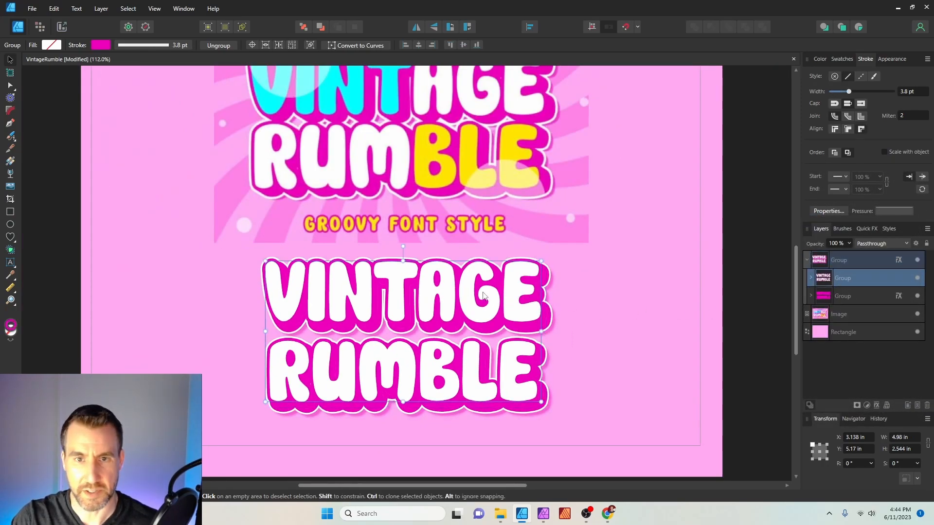
double_click(348, 292)
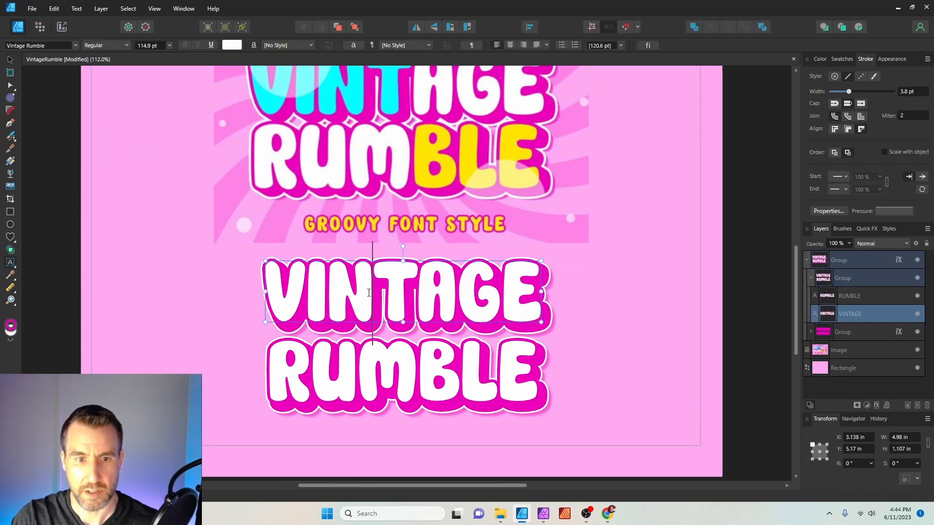
left_click_drag(368, 292, 266, 291)
left_click(820, 59)
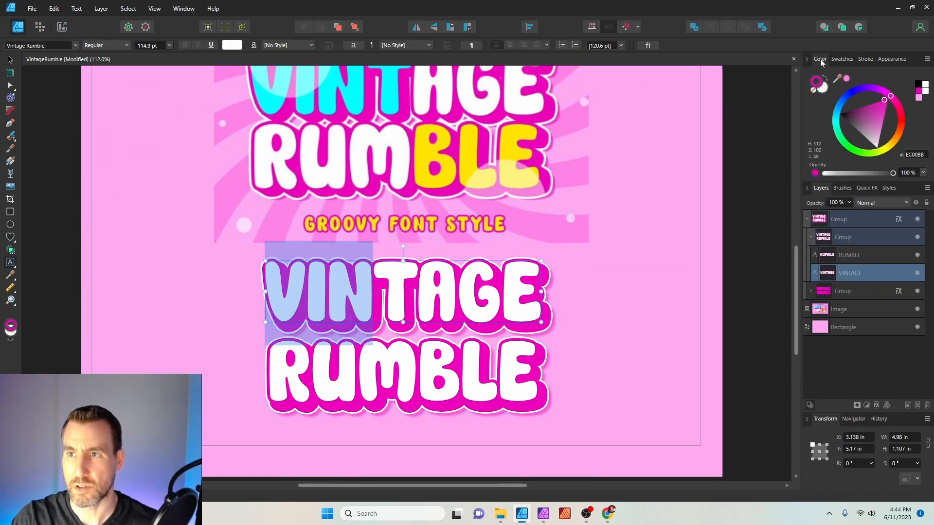
left_click(821, 87)
left_click_drag(837, 79, 382, 95)
left_click(846, 79)
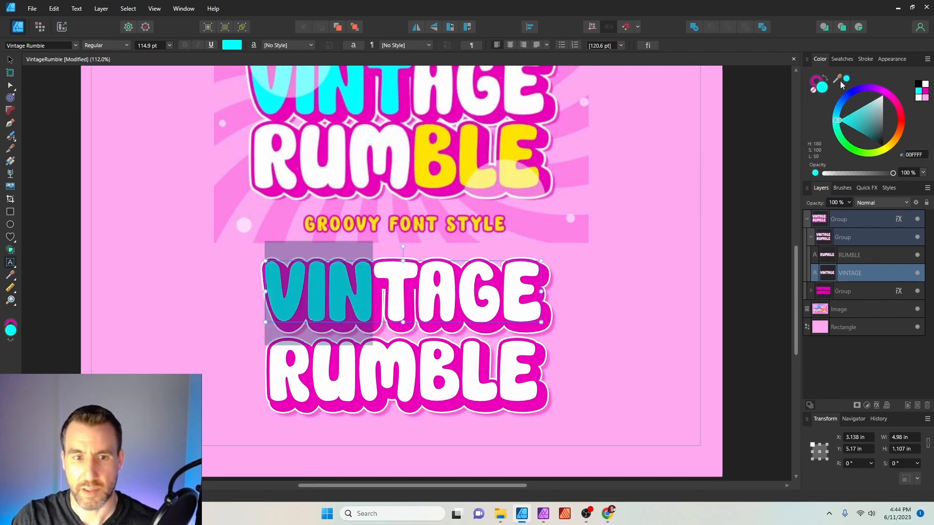
Fill the letters BLE of the front RUMBLE text with the yellow sampled from the preview image.
left_click(444, 380)
left_click_drag(442, 375, 523, 376)
left_click_drag(837, 78, 519, 131)
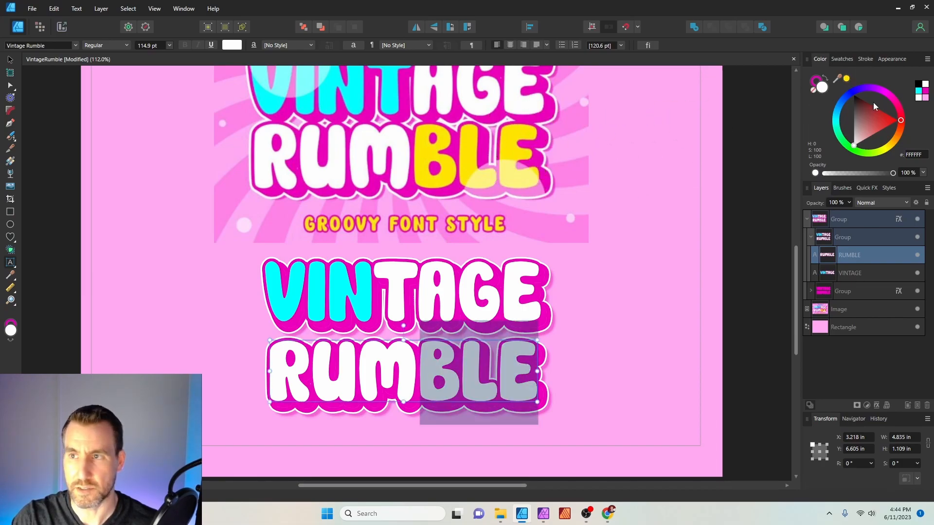
left_click(847, 80)
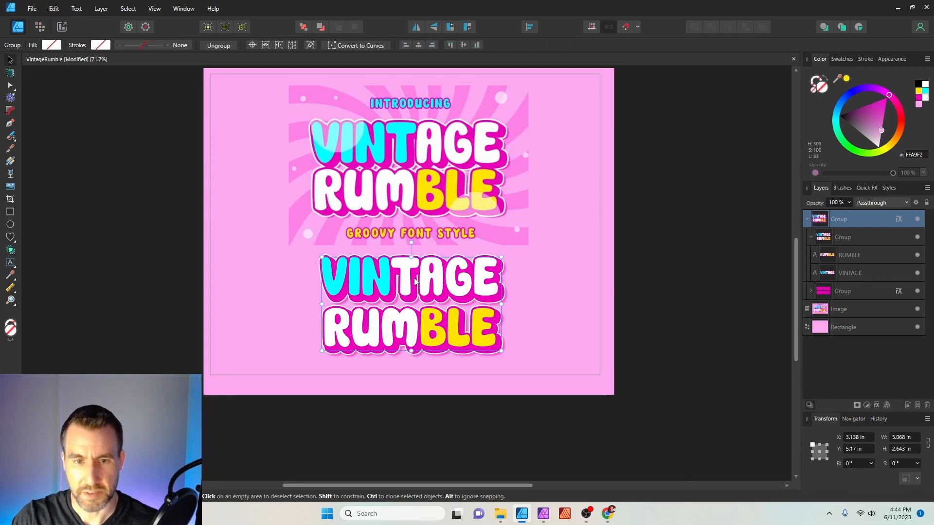
Fill the letter T of the front VINTAGE text with the cyan sampled from the preview image.
double_click(415, 282)
double_click(407, 281)
double_click(411, 281)
left_click_drag(412, 281, 403, 280)
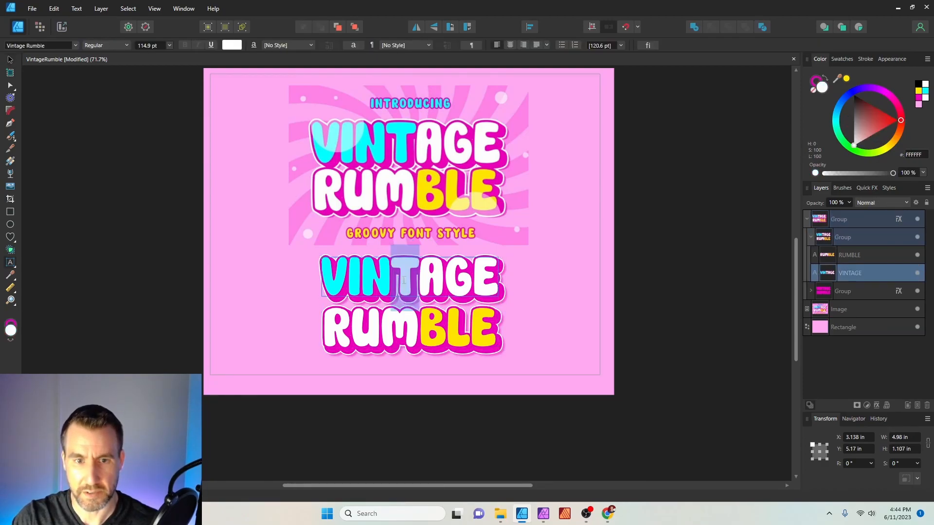
left_click_drag(838, 79, 408, 128)
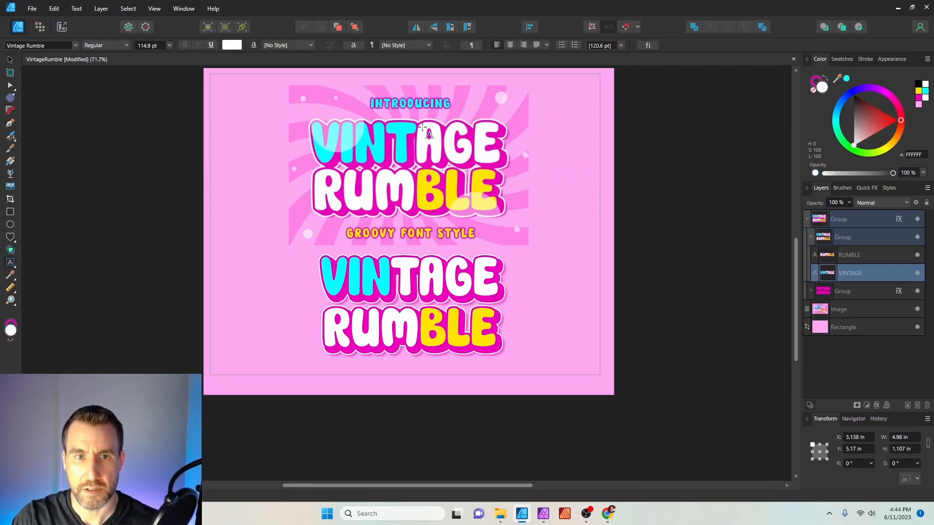
left_click(846, 78)
left_click(625, 225)
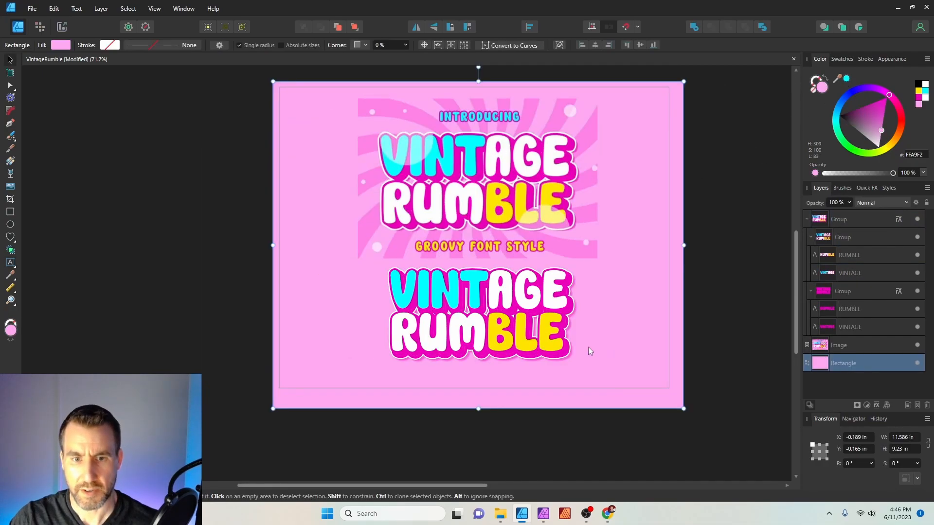
Examine the title up close for small stray white gaps in the magenta between and around the letters.
scroll(549, 349, "up", 3)
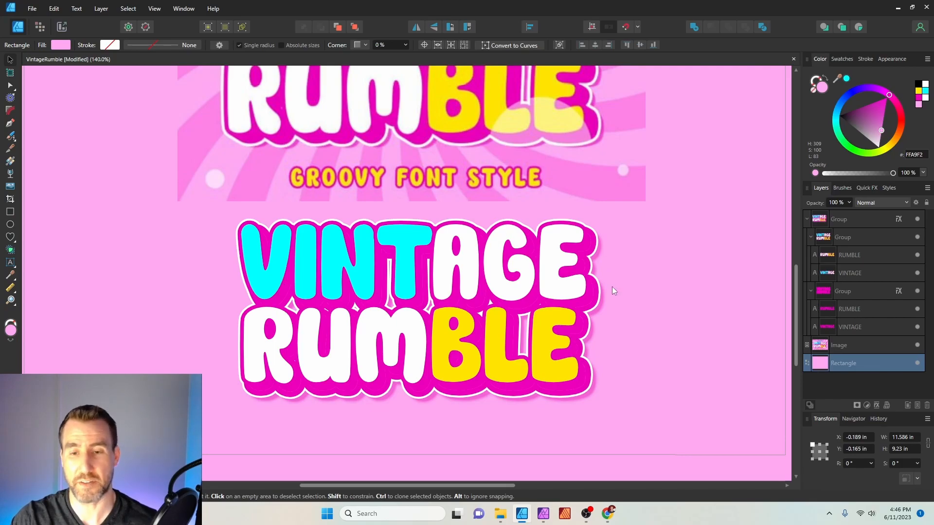
scroll(536, 314, "up", 3)
left_click_drag(340, 256, 468, 257)
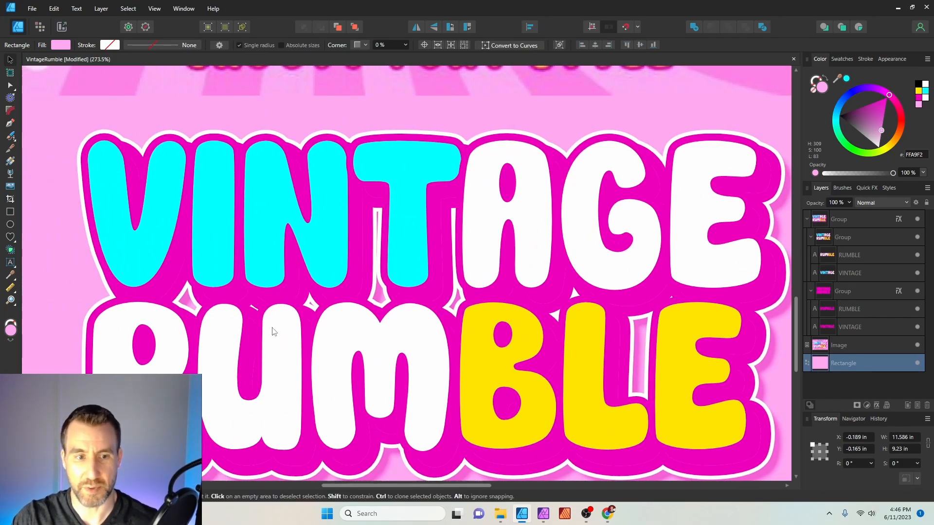
scroll(336, 331, "up", 10)
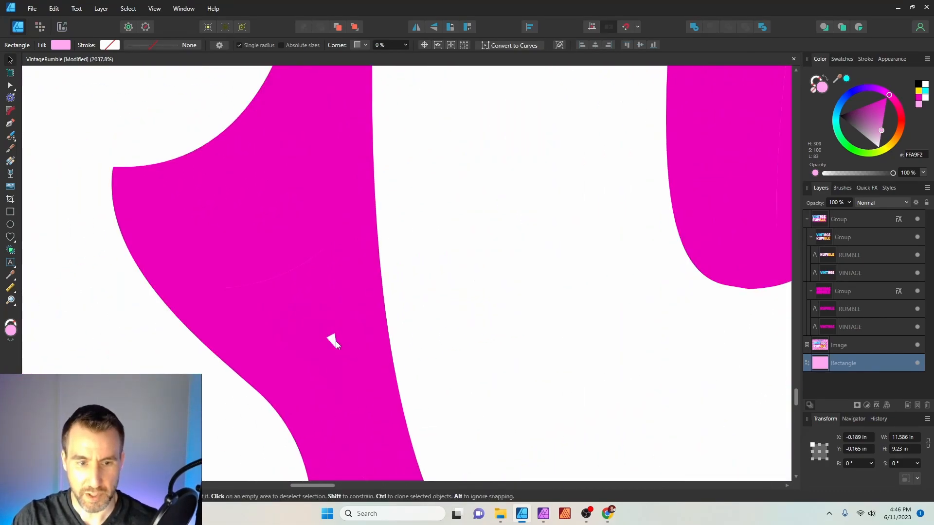
scroll(350, 344, "down", 7)
left_click_drag(491, 122, 454, 244)
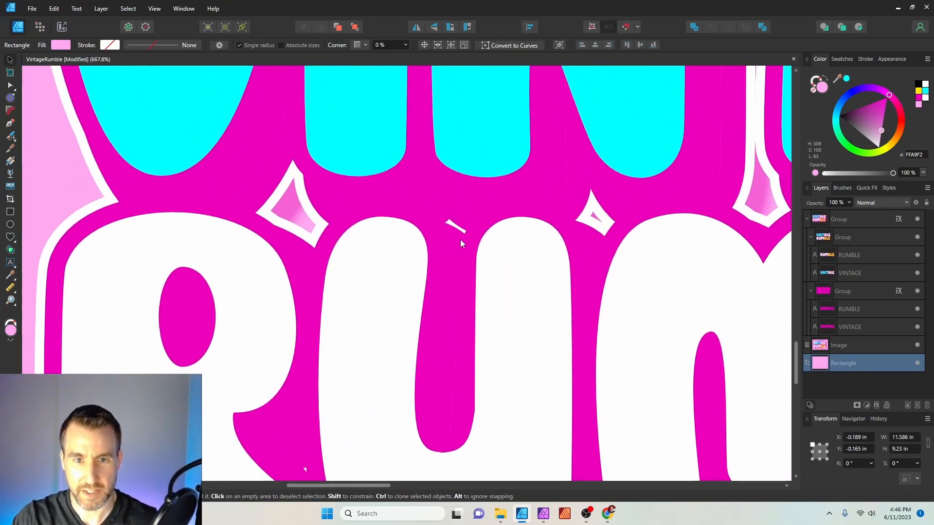
scroll(442, 216, "up", 5)
scroll(424, 210, "down", 7)
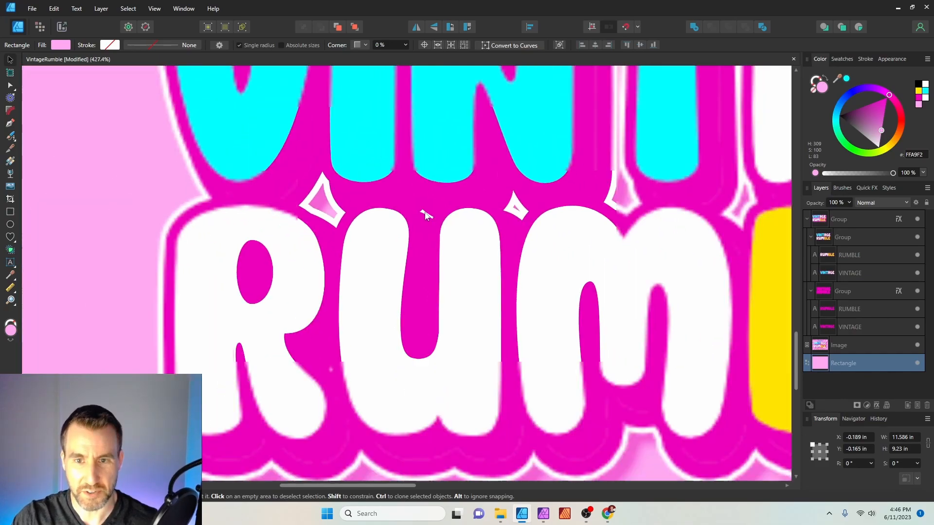
left_click_drag(567, 361, 408, 248)
scroll(524, 276, "down", 2)
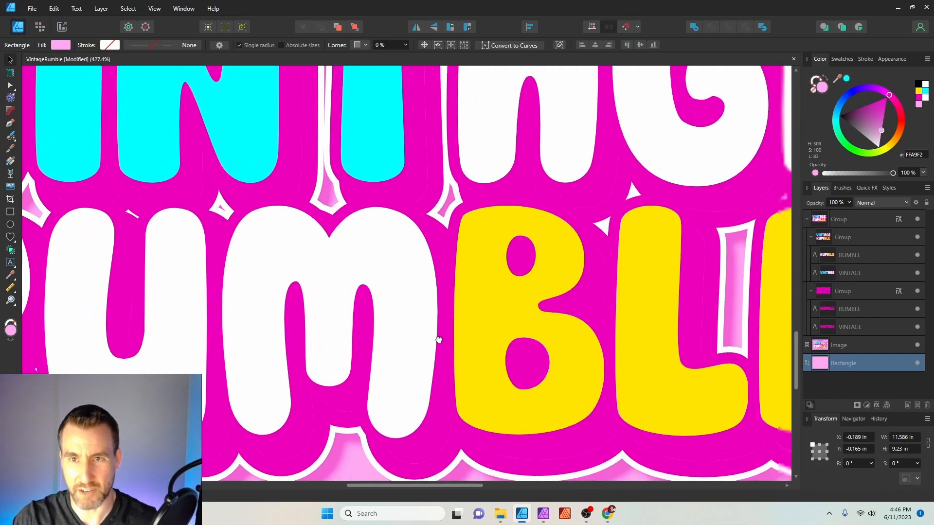
scroll(561, 236, "up", 6)
scroll(487, 228, "down", 2)
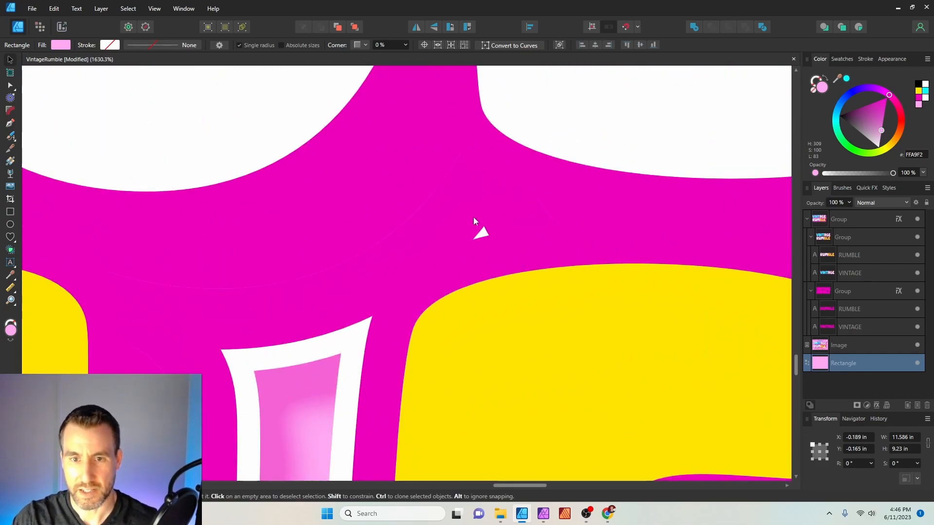
scroll(474, 246, "down", 6)
left_click_drag(417, 297, 538, 270)
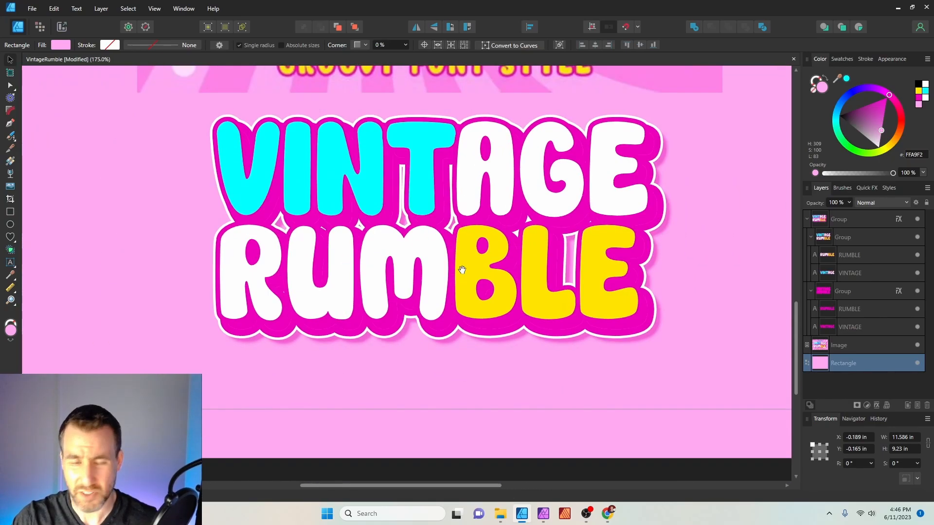
Draw a small ellipse about 0.14 by 0.11 in beside the title and fill it with magenta EC00BB.
left_click(10, 224)
left_click_drag(696, 217, 744, 264)
left_click_drag(747, 214, 707, 253)
left_click(813, 90)
left_click(822, 88)
scroll(709, 246, "up", 4)
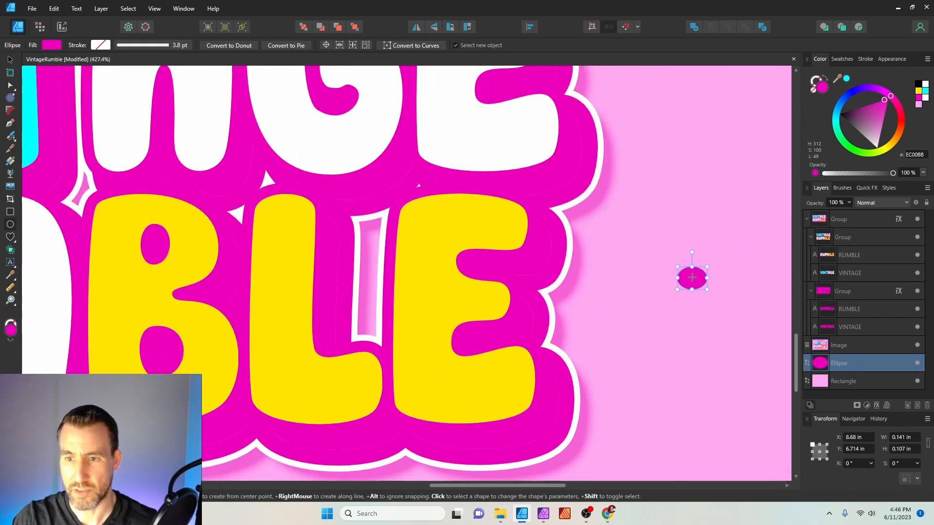
Place the magenta ellipse over the tiny white gap above RUMBLE's final E and bring it to the front.
left_click(11, 60)
left_click_drag(697, 281, 424, 185)
key("ctrl+shift+bracketright")
left_click_drag(378, 151, 583, 150)
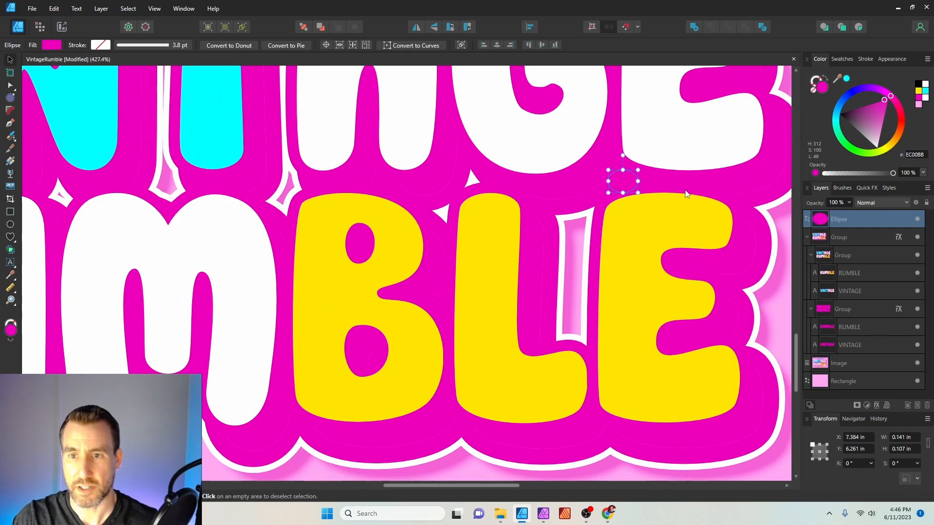
Cover the remaining small white gaps between VINTAGE and RUMBLE with the magenta ellipse and duplicates of it.
left_click_drag(628, 185, 188, 204)
key("ctrl+j")
left_click_drag(318, 201, 546, 173)
left_click_drag(446, 191, 276, 287)
key("Delete")
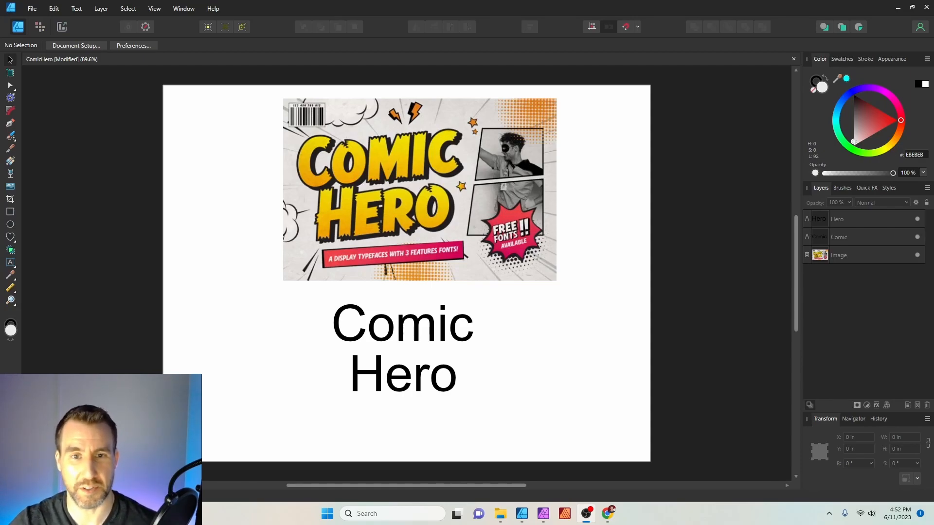
Set the Comic and Hero text lines in the Comic Hero font and change both to capitals.
mouse_move(384, 171)
left_mouse_down()
mouse_move(416, 180)
mouse_move(379, 168)
left_mouse_up()
scroll(380, 168, "up", 4)
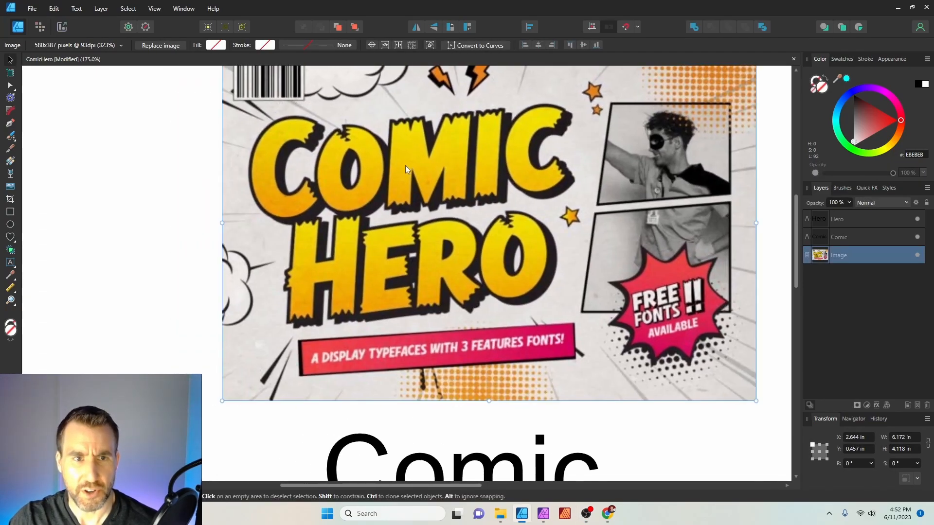
scroll(391, 178, "down", 2)
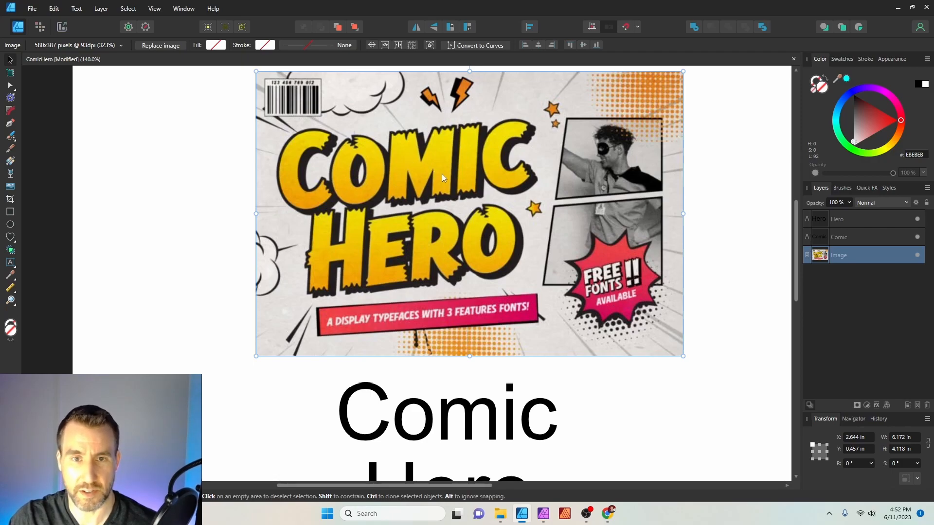
scroll(433, 183, "up", 3)
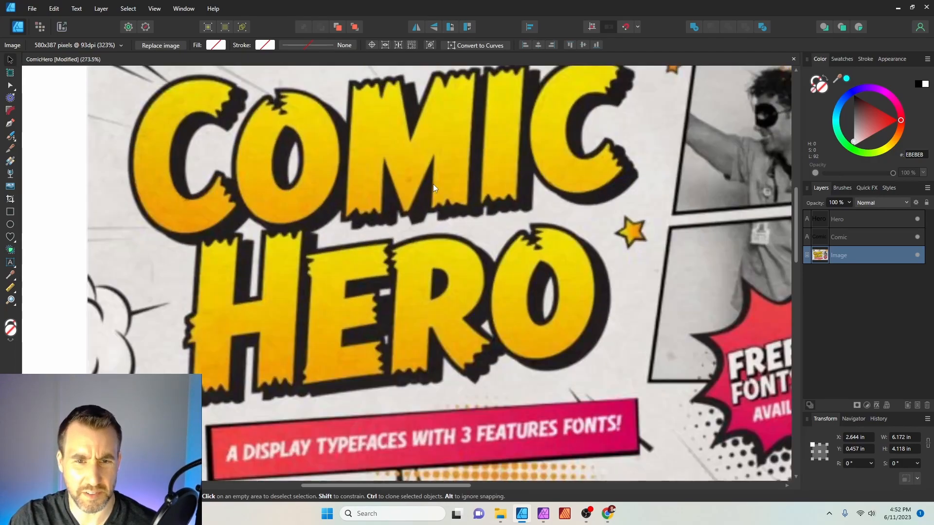
scroll(401, 154, "down", 4)
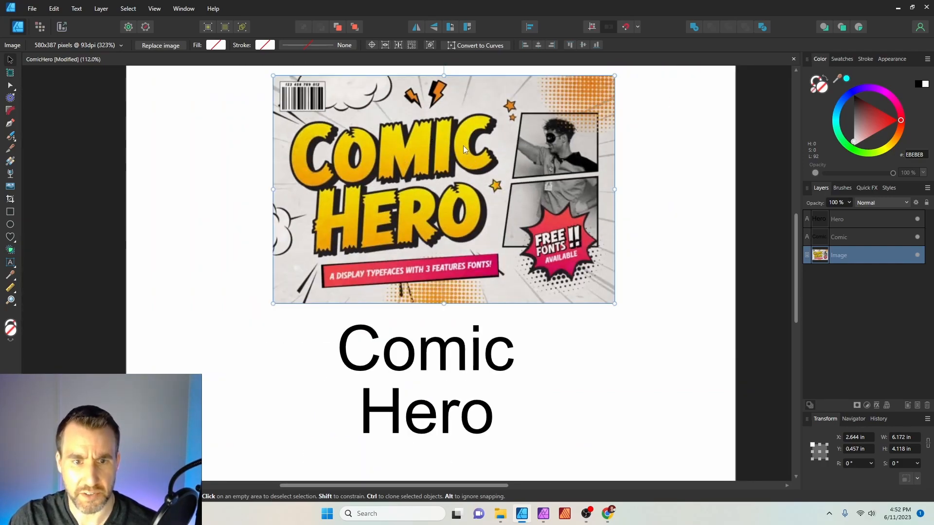
left_click(465, 353)
left_click(428, 411, "shift")
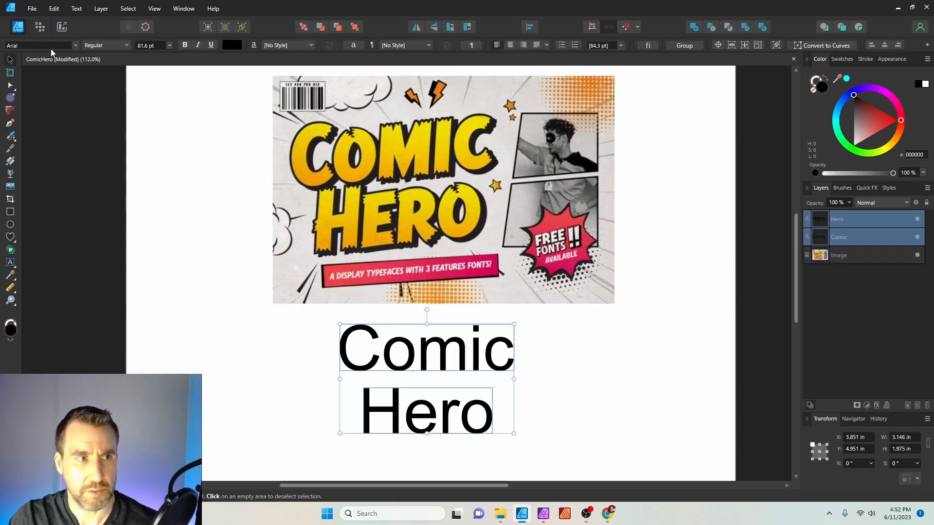
left_click(50, 45)
type("comic")
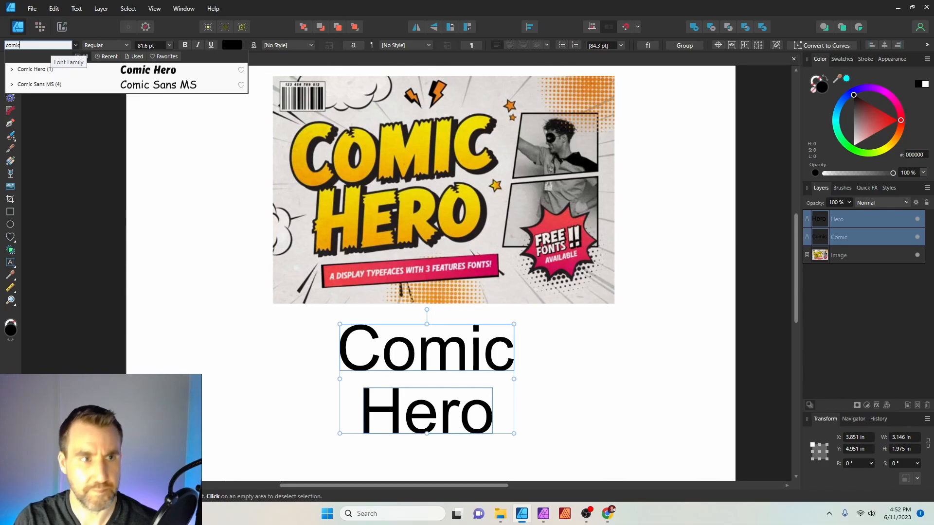
key("Return")
left_click(373, 348)
left_click_drag(370, 348, 482, 356)
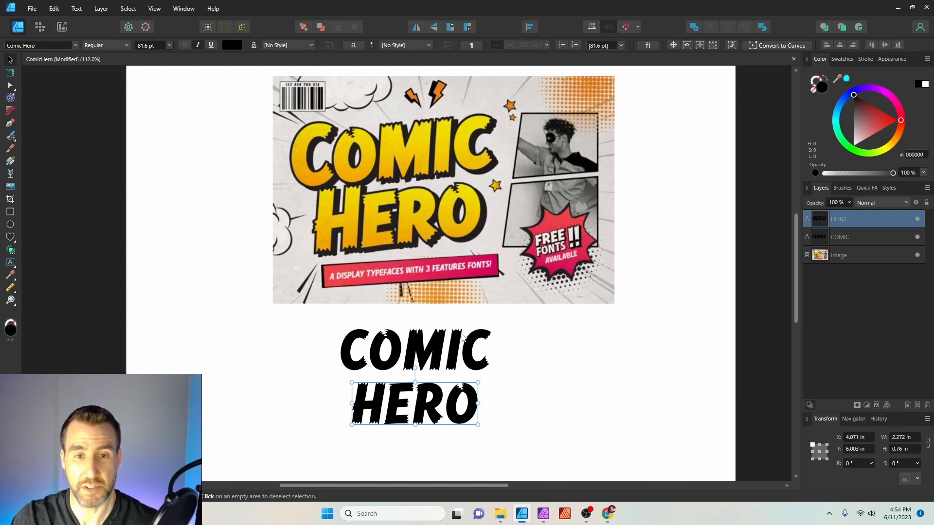
Duplicate the COMIC text beside the original and cut one copy down to the single letter C.
left_click_drag(436, 381, 407, 399)
mouse_move(434, 355)
left_mouse_down()
mouse_move(323, 368)
mouse_move(504, 362)
left_mouse_up()
key("t")
left_click_drag(255, 364, 381, 362)
key("BackSpace")
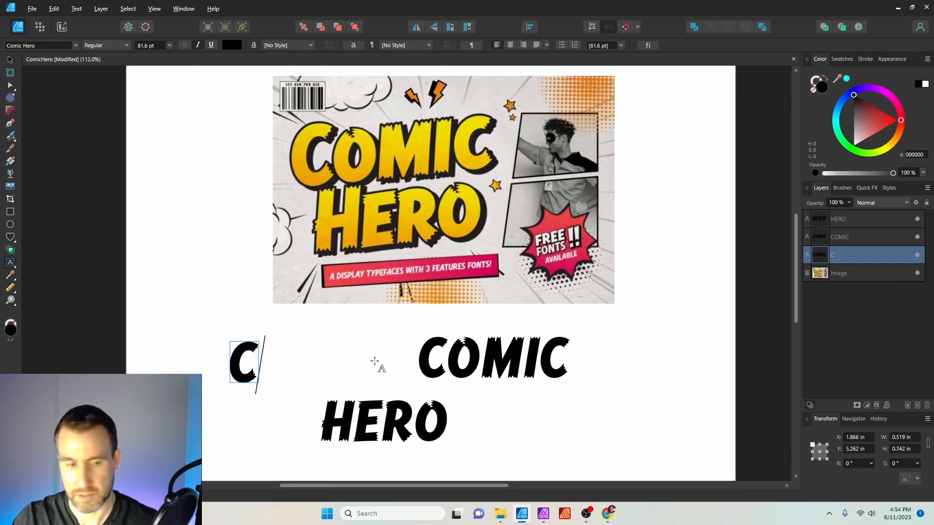
Change the other COMIC text to the letter O and place it, with a duplicate, beside the C.
left_click_drag(446, 359, 569, 359)
key("BackSpace")
key("BackSpace")
type("Ov")
left_click_drag(434, 358, 286, 362)
left_click_drag(286, 362, 332, 359, "ctrl")
Create separate single-letter texts M, I and C from duplicates to complete the word COMIC.
key("t")
left_click_drag(316, 361, 418, 362)
type("M")
left_click(10, 60)
double_click(392, 360)
type("I")
double_click(418, 362)
type("C")
left_click(10, 60)
Split HERO into separate single-letter texts H, E, R and O using duplicates.
key("BackSpace")
left_click_drag(356, 421, 441, 417)
double_click(367, 422)
type("ER")
key("Left")
key("BackSpace")
left_click(10, 60)
double_click(444, 416)
key("BackSpace")
type("O")
left_click(10, 59)
Move the separate letters under the preview image and bring the M and I close to their neighbours in COMIC.
left_click(203, 333)
left_click_drag(194, 317, 503, 437)
left_click_drag(255, 357, 350, 371)
key("ctrl+d")
left_click_drag(418, 368, 401, 371)
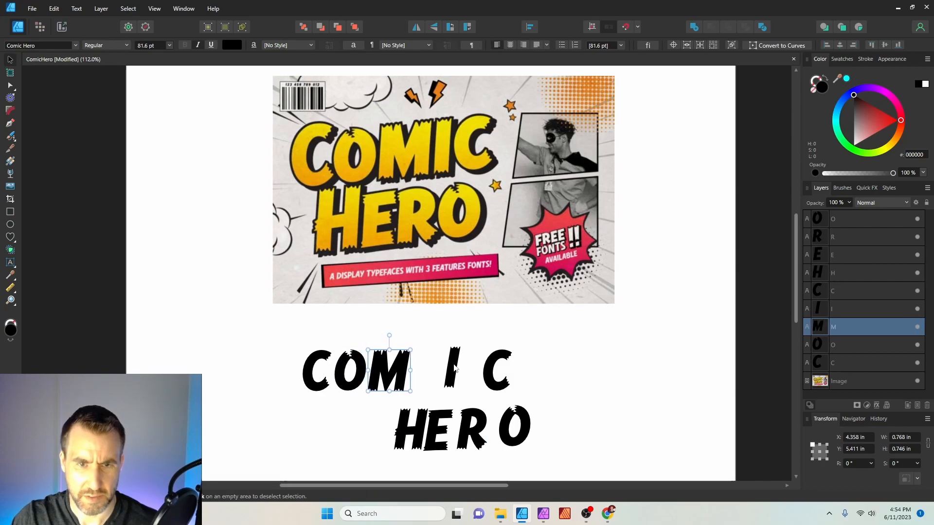
left_click_drag(457, 370, 423, 369)
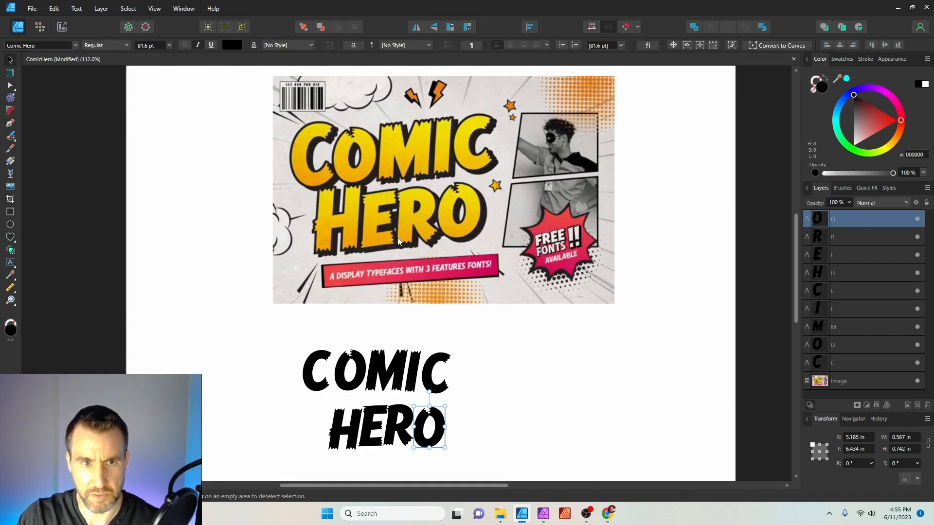
Align the COMIC letters to their vertical middle and space them evenly horizontally.
left_click_drag(282, 332, 478, 392)
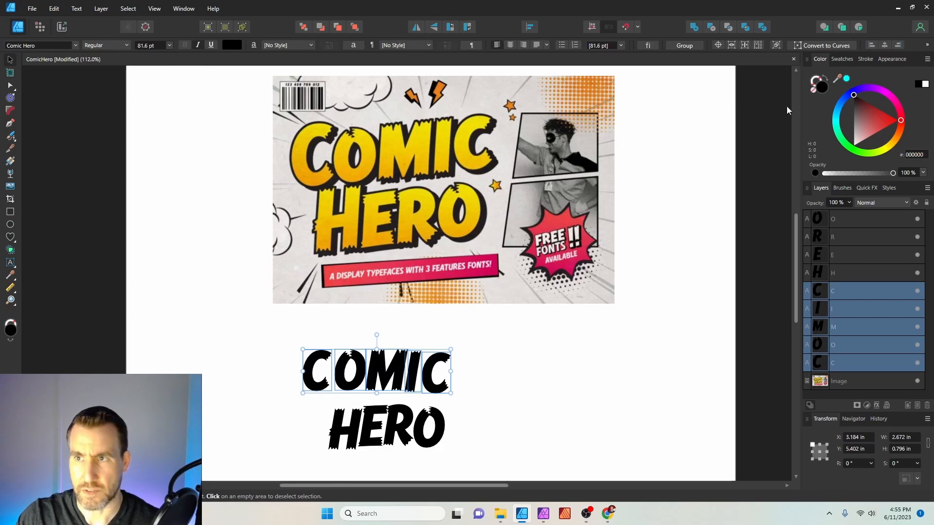
left_click(530, 27)
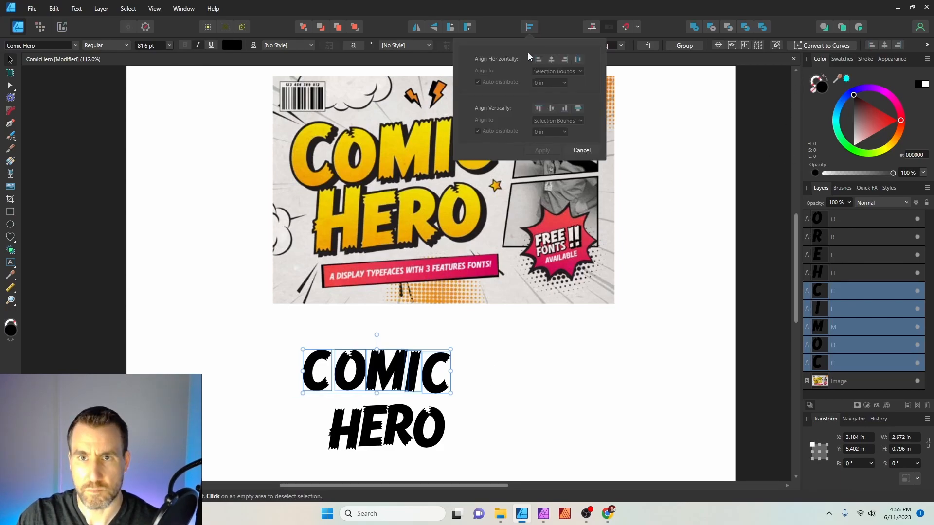
left_click(552, 108)
left_click(577, 60)
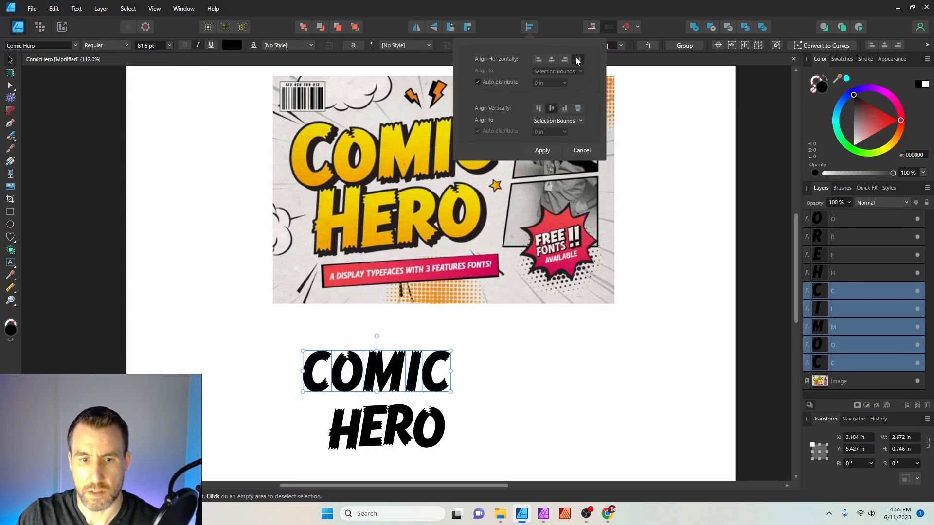
left_click(493, 346)
Align the HERO letters to their vertical middle and rotate the whole two-line title by about 2.7°.
left_click_drag(312, 460, 477, 397)
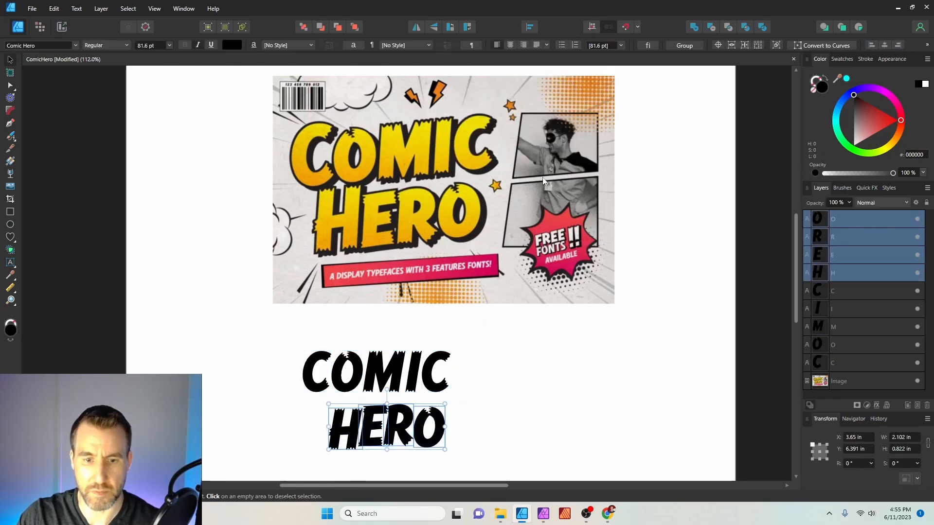
left_click(530, 27)
left_click(553, 110)
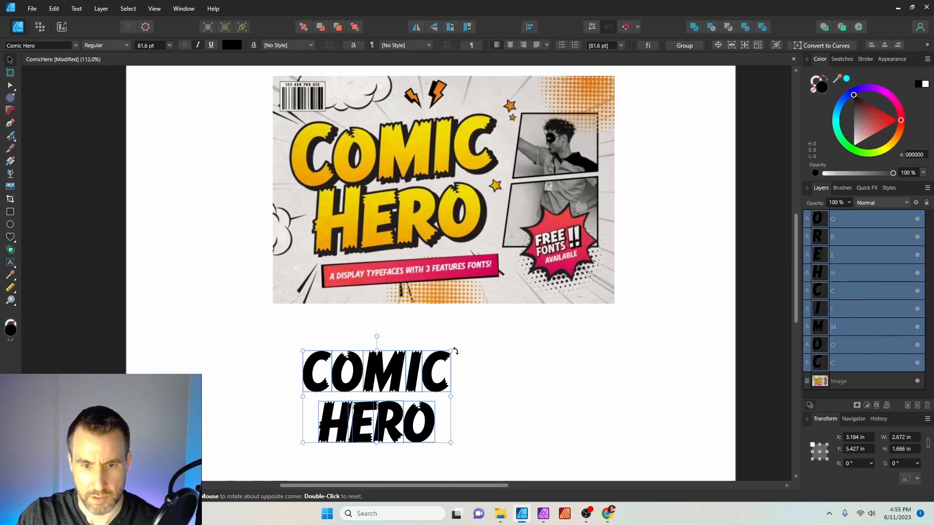
mouse_move(456, 348)
left_mouse_down()
mouse_move(456, 338)
mouse_move(459, 347)
left_mouse_up()
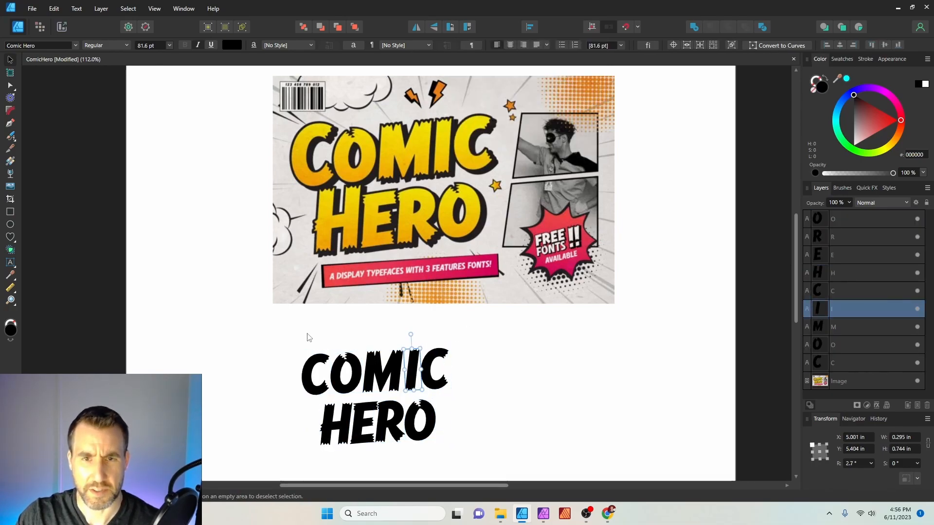
Duplicate all the title letters and place the copy beside the original near the page's edge.
left_click_drag(292, 320, 492, 469)
left_click_drag(451, 395, 733, 382)
left_click(674, 331)
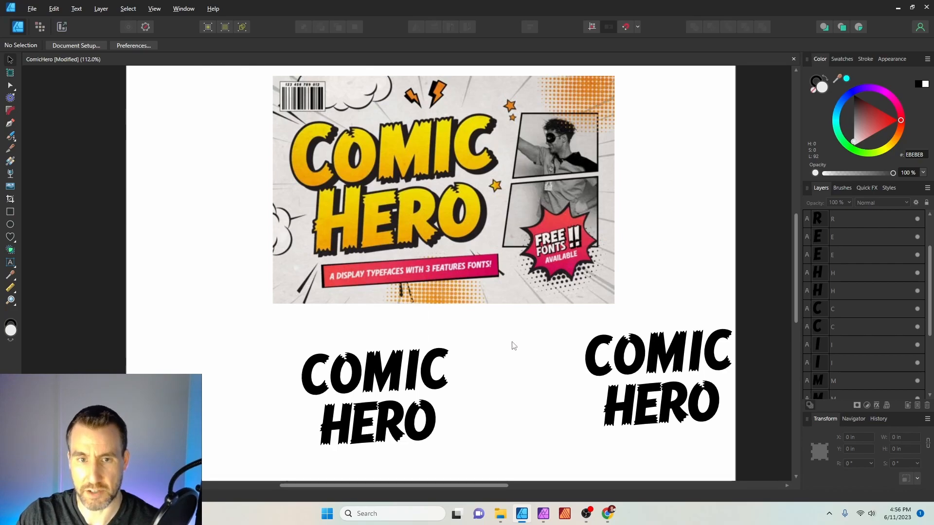
Fill the original title with yellow sampled from the preview lettering and give it a black outline 1.4 pt wide.
left_click_drag(267, 320, 484, 461)
left_click_drag(837, 79, 462, 139)
left_click(846, 78)
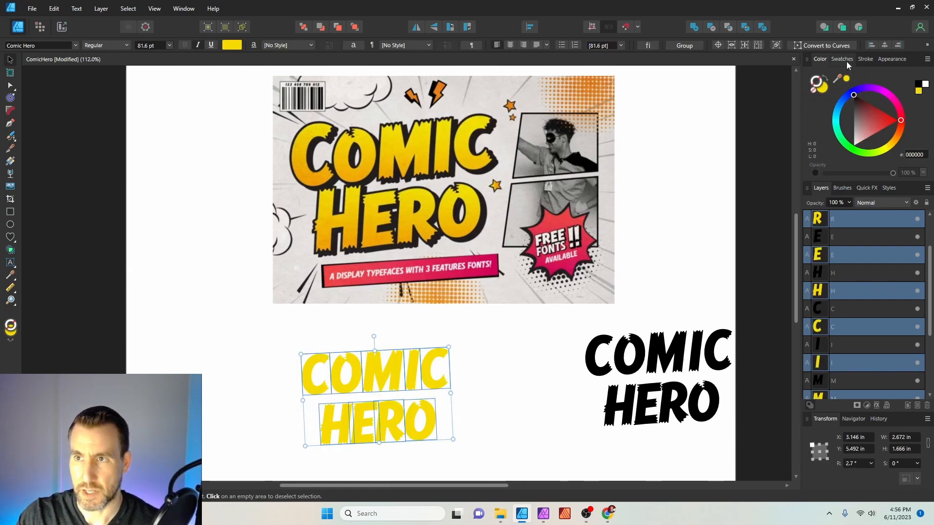
left_click(864, 59)
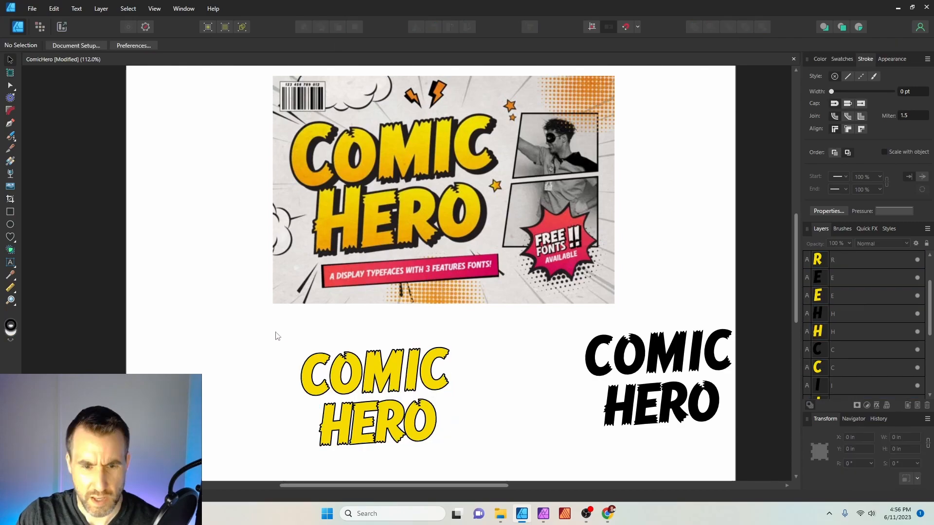
Change the yellow title's fill to a linear gradient from yellow to orange EE9200.
left_click_drag(264, 328, 485, 447)
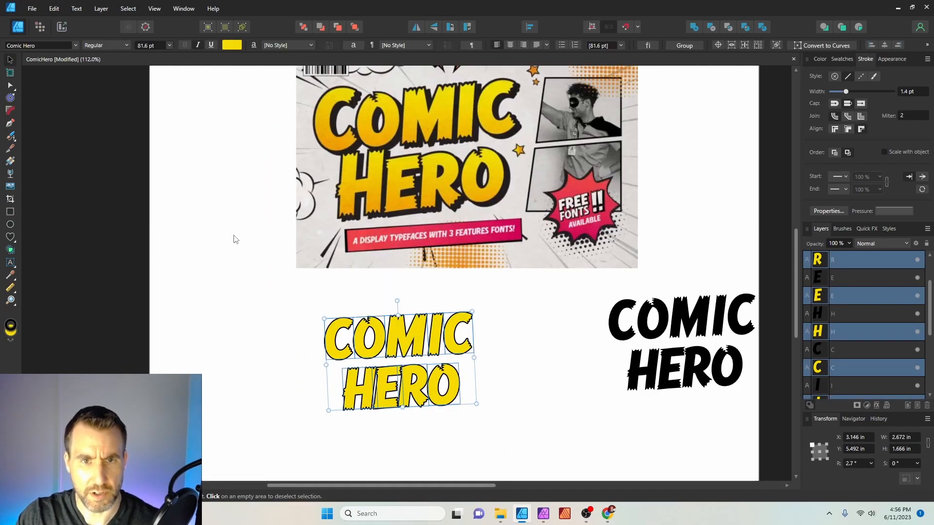
left_click(232, 45)
left_click(223, 62)
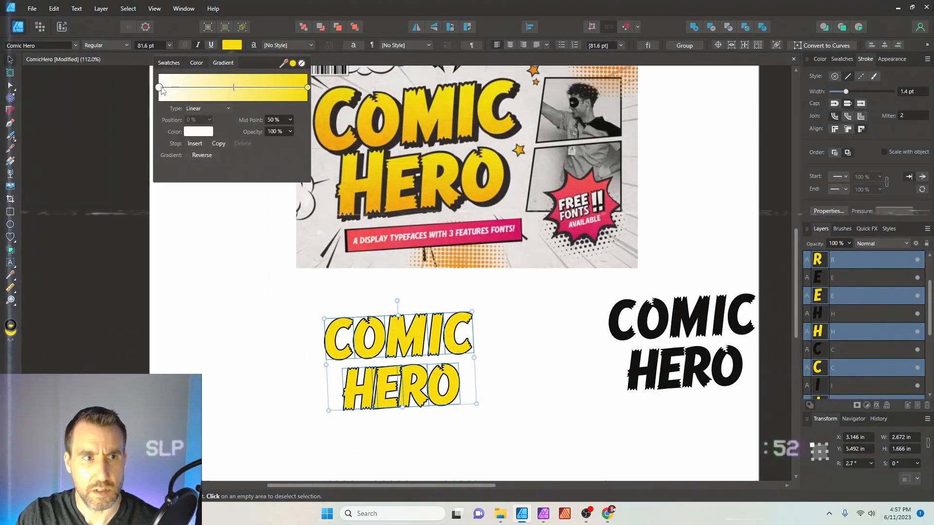
left_click(198, 131)
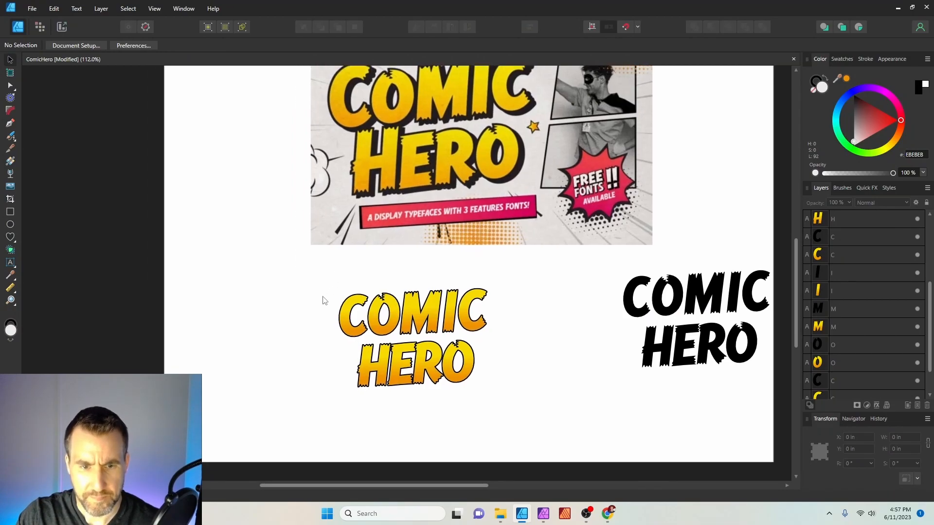
Set the black outline of the gradient title's letters to 1.7 pt.
left_click_drag(295, 272, 539, 406)
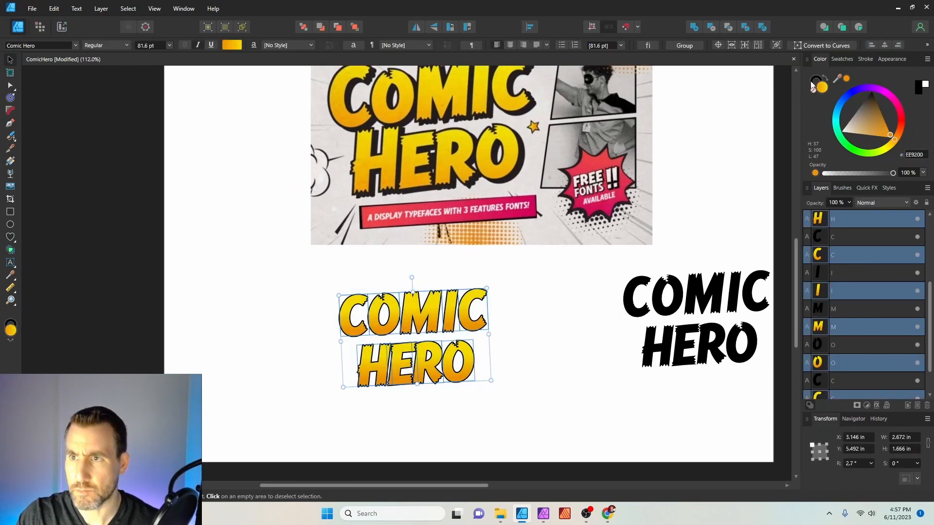
left_click(865, 58)
left_click_drag(849, 92, 846, 92)
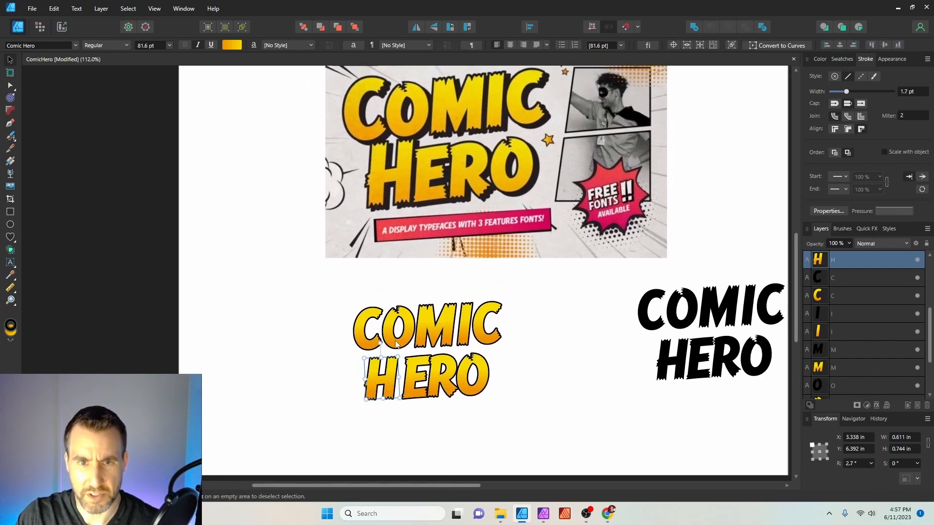
Enlarge the first C of the gradient COMIC and adjust the positions of its O, M, I and final C.
left_click(386, 319)
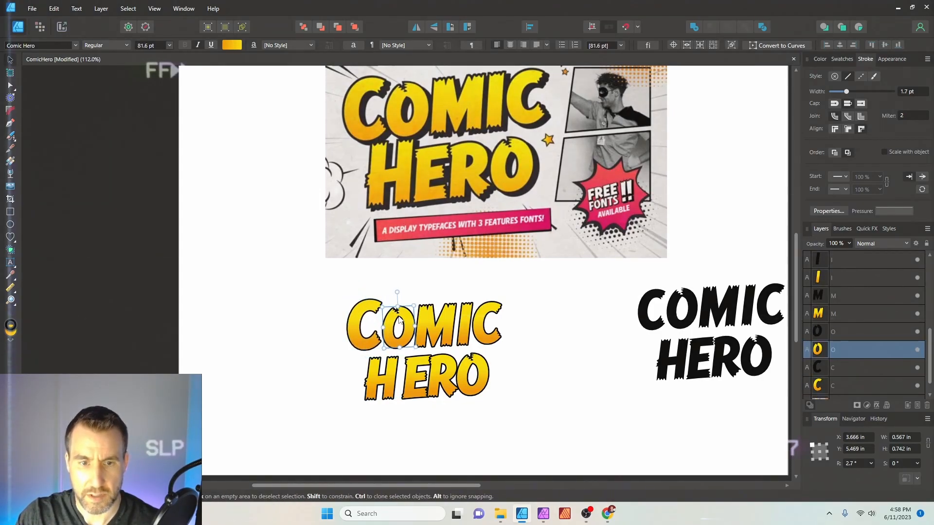
left_click(432, 323)
left_click(461, 322)
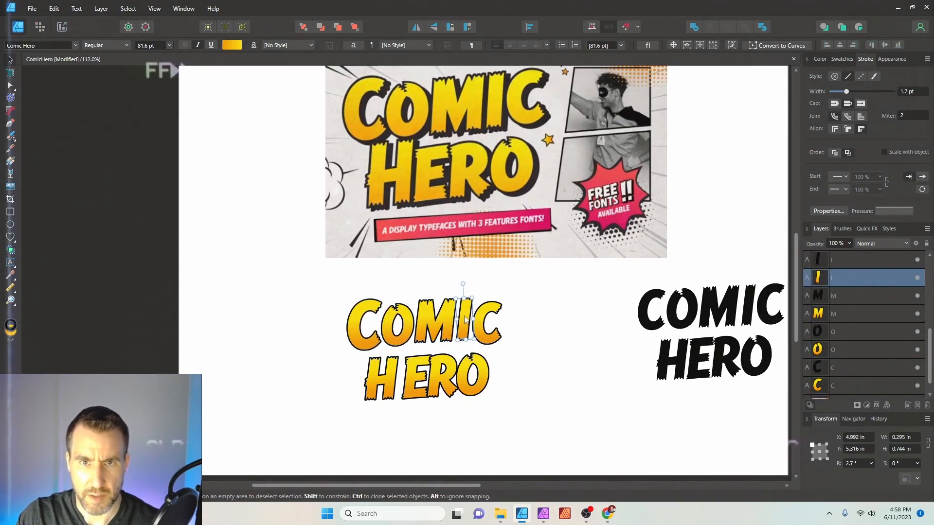
left_click(480, 315)
Enlarge the H of the gradient HERO and fit the E, R and O closely beside it under COMIC.
left_click_drag(383, 377, 433, 371)
scroll(447, 216, "up", 3)
scroll(447, 216, "down", 3)
scroll(434, 369, "up", 4)
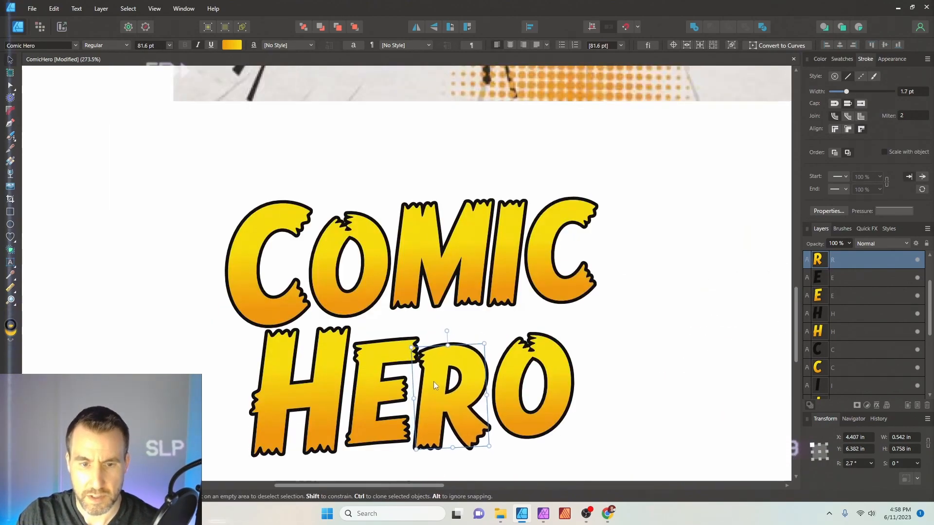
scroll(452, 340, "down", 3)
scroll(448, 317, "up", 1)
scroll(448, 316, "down", 1)
left_click_drag(496, 370, 465, 354)
left_click(549, 311)
Compare the slant of the preview lettering with the new title using a thin green bar at about 5.6°, and remove the bar.
scroll(513, 285, "down", 5)
scroll(513, 285, "up", 4)
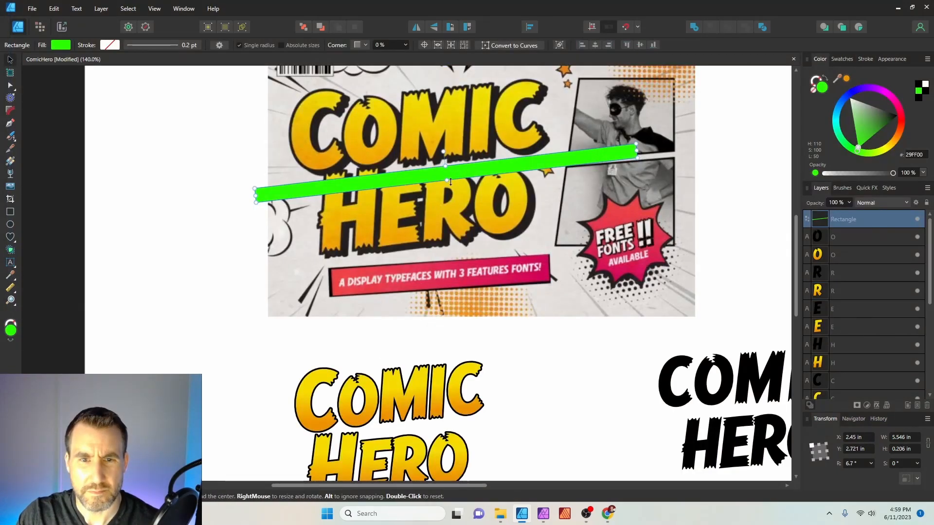
left_click_drag(460, 173, 462, 169)
left_click_drag(643, 140, 643, 143)
left_click_drag(550, 169, 475, 428)
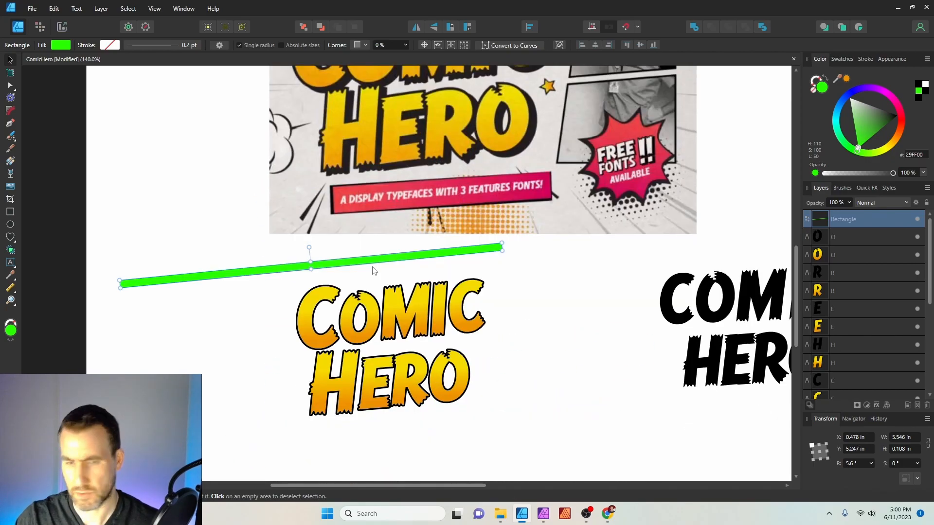
key("Delete")
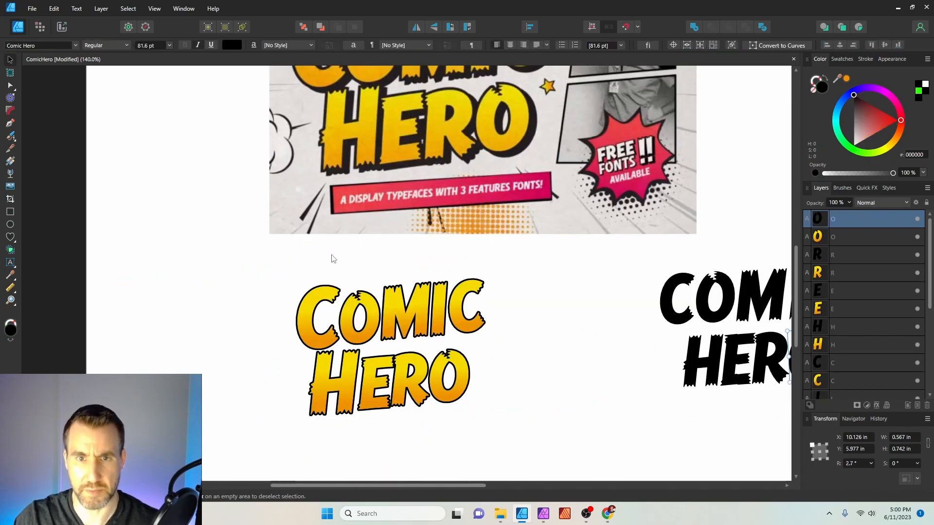
Duplicate the gradient title below the original and fill the copy with black 000000.
scroll(321, 253, "down", 4)
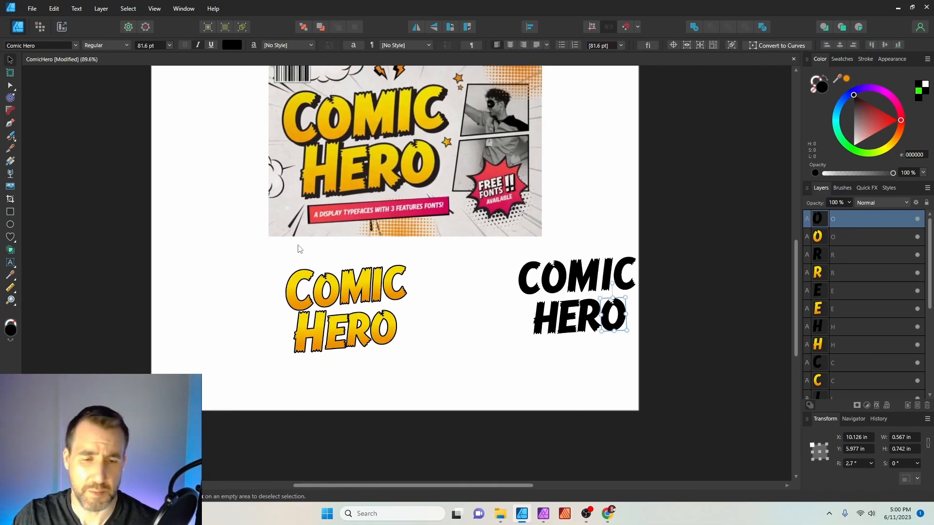
left_click_drag(259, 214, 269, 211)
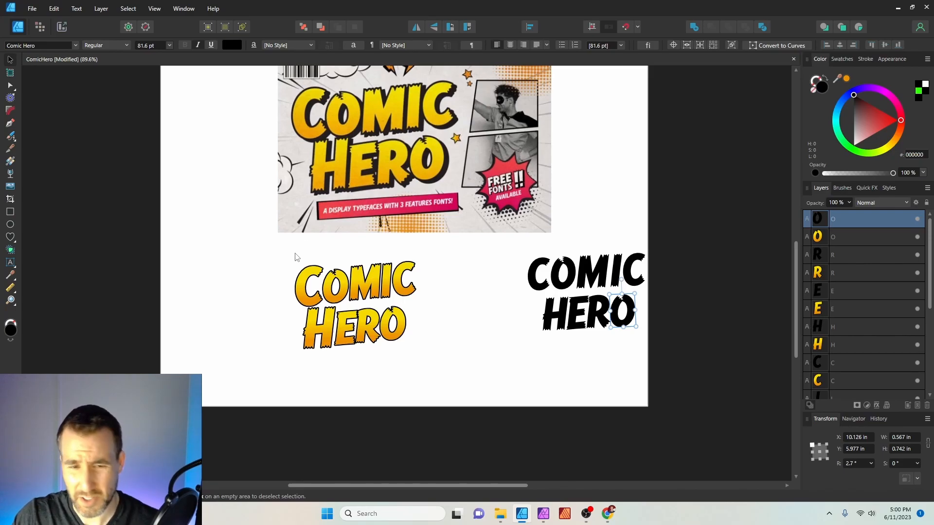
left_click_drag(276, 262, 433, 359)
left_click_drag(406, 313, 513, 424)
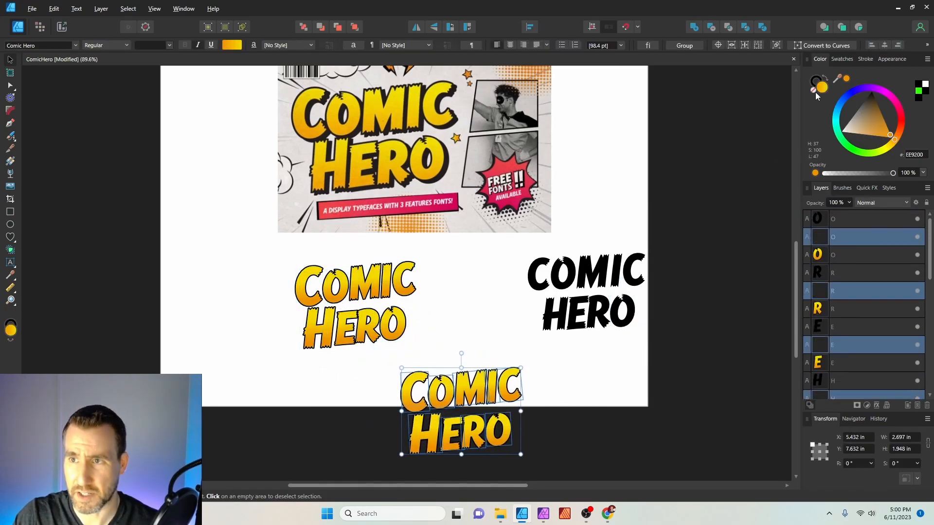
left_click_drag(871, 129, 879, 80)
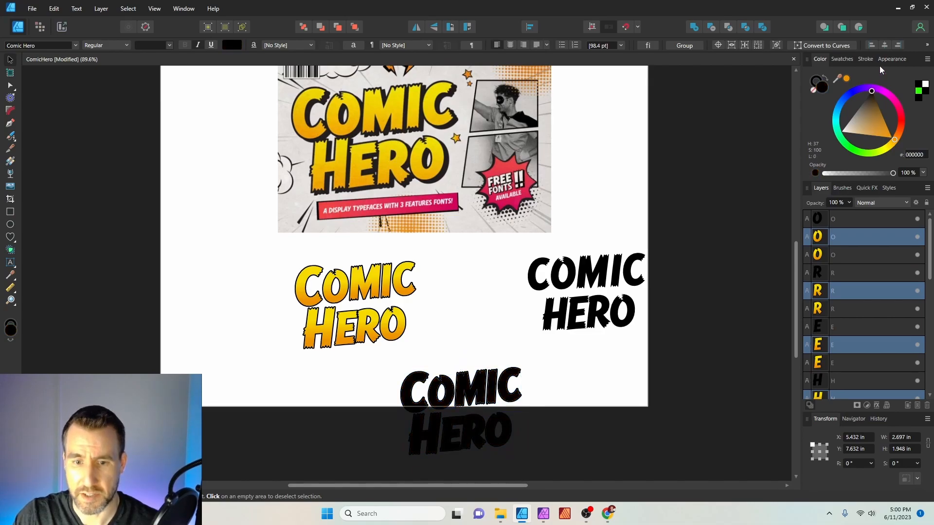
Remove the outline from the black title copy and group its letters.
scroll(428, 389, "up", 5)
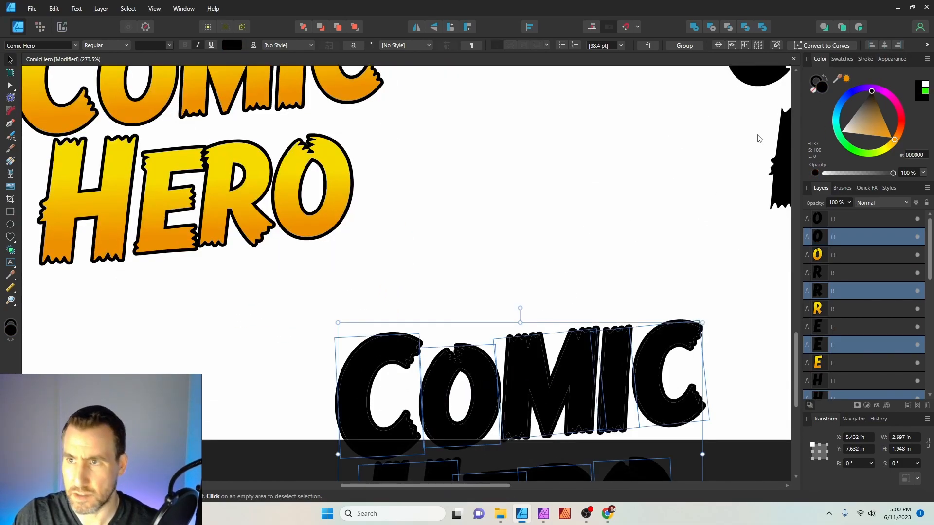
scroll(572, 331, "down", 2)
scroll(576, 284, "up", 3)
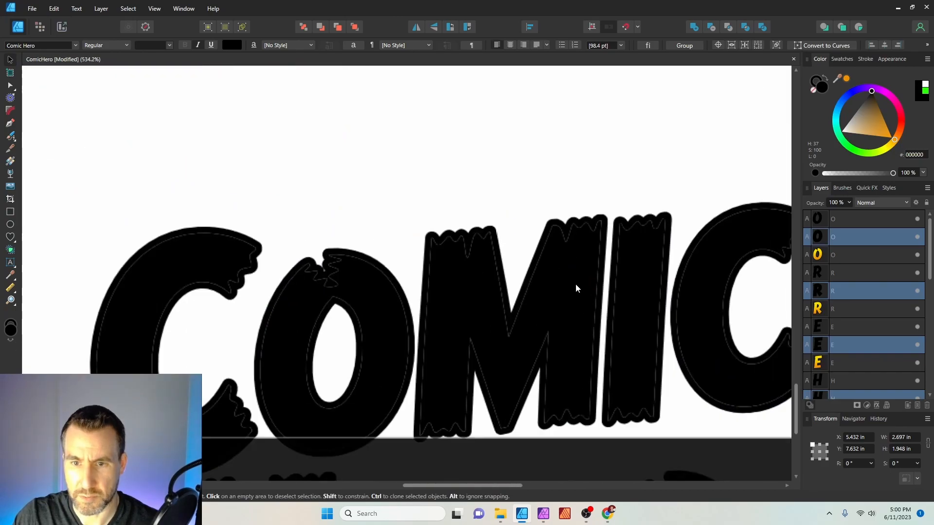
scroll(547, 260, "down", 5)
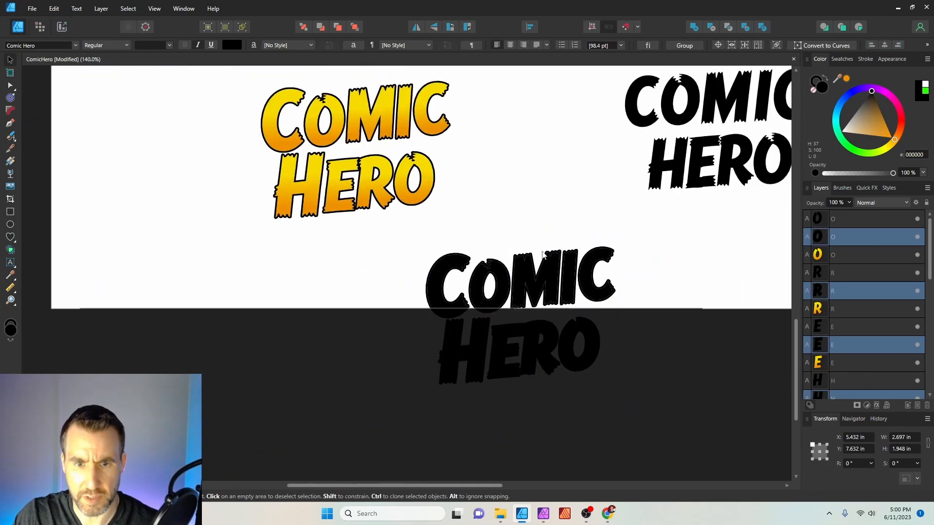
left_click(814, 87)
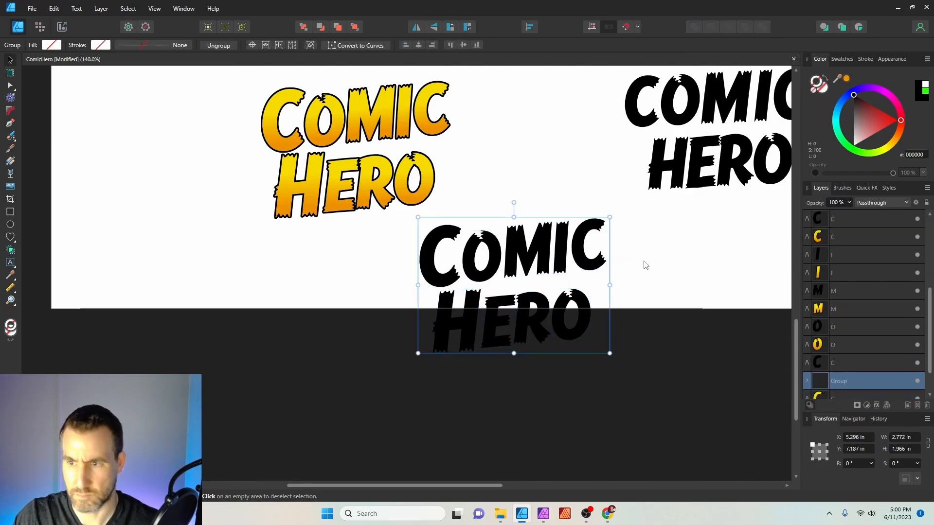
Select all letters of the gradient COMIC HERO title and group them.
scroll(554, 269, "up", 3)
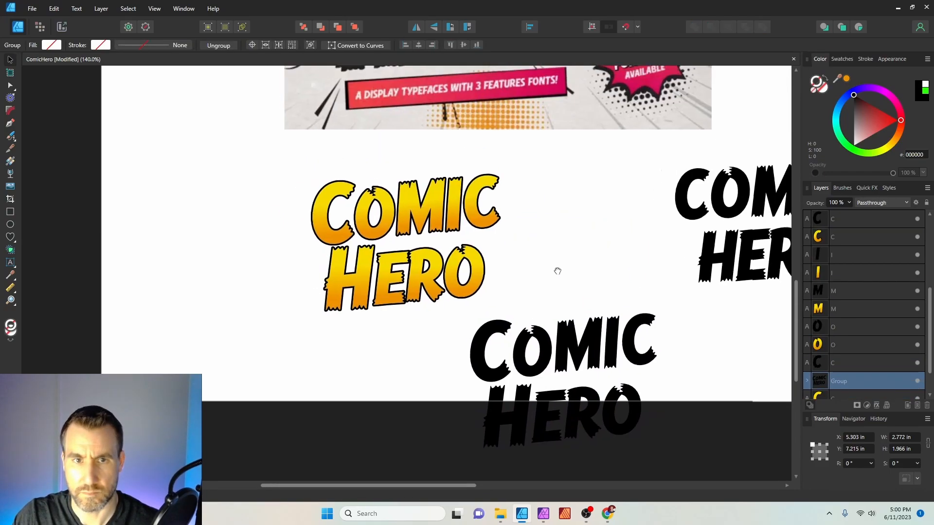
left_click_drag(257, 164, 572, 330)
left_click_drag(419, 251, 421, 238)
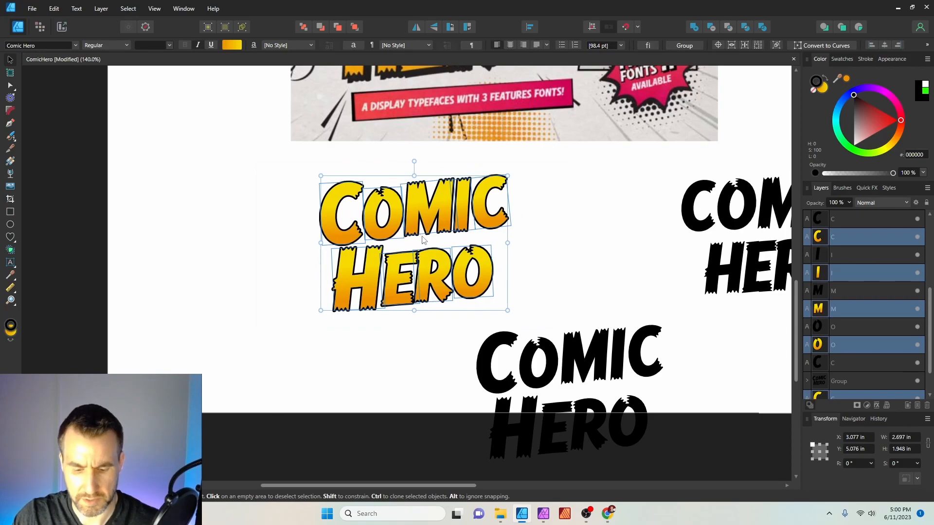
key("ctrl+g")
Place the black copy over the gradient title with a slight offset and bring the gradient group to the front.
left_click(839, 331)
scroll(825, 331, "up", 2)
left_click_drag(457, 381, 309, 216)
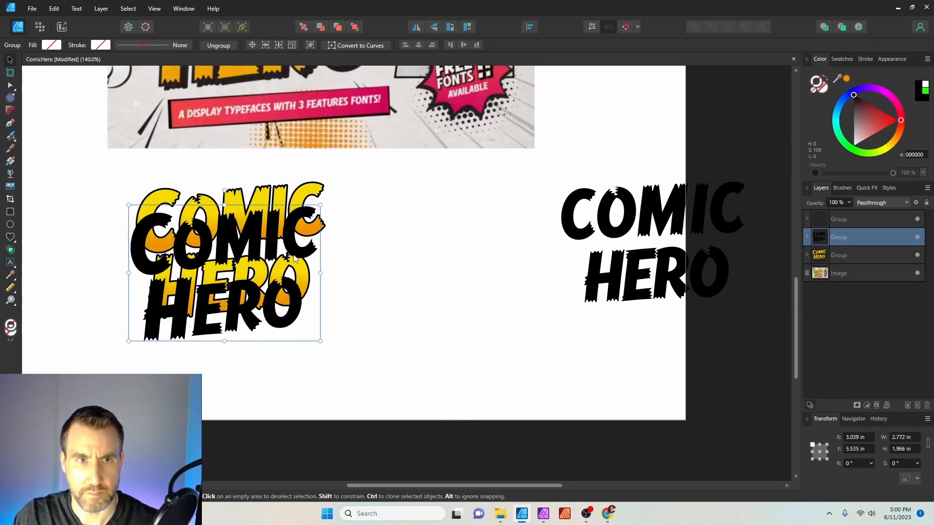
left_click(310, 208)
left_click(354, 27)
left_click(346, 300)
left_click_drag(380, 204, 481, 285)
scroll(479, 247, "down", 1)
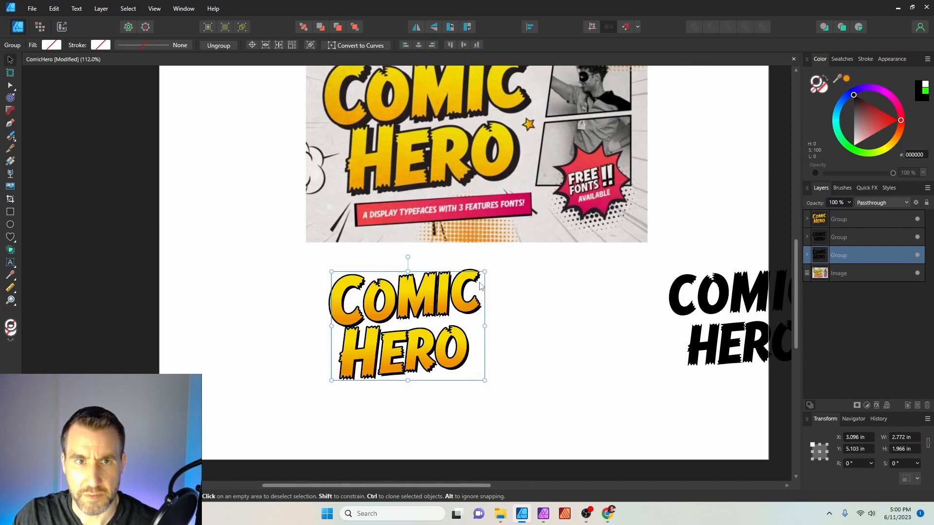
scroll(438, 300, "down", 2)
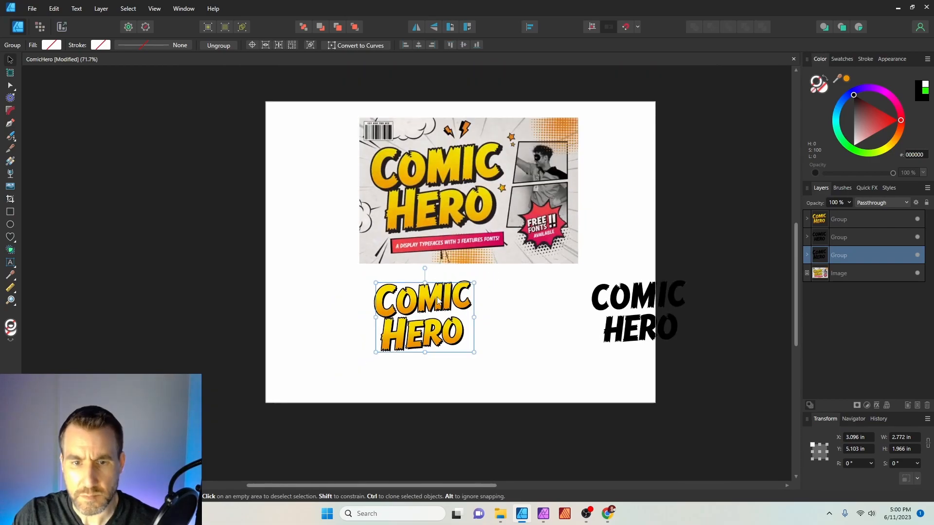
Expand the black backing group and nudge its first C to the right, to X 3.084 in and Y 5.184 in.
scroll(437, 300, "up", 3)
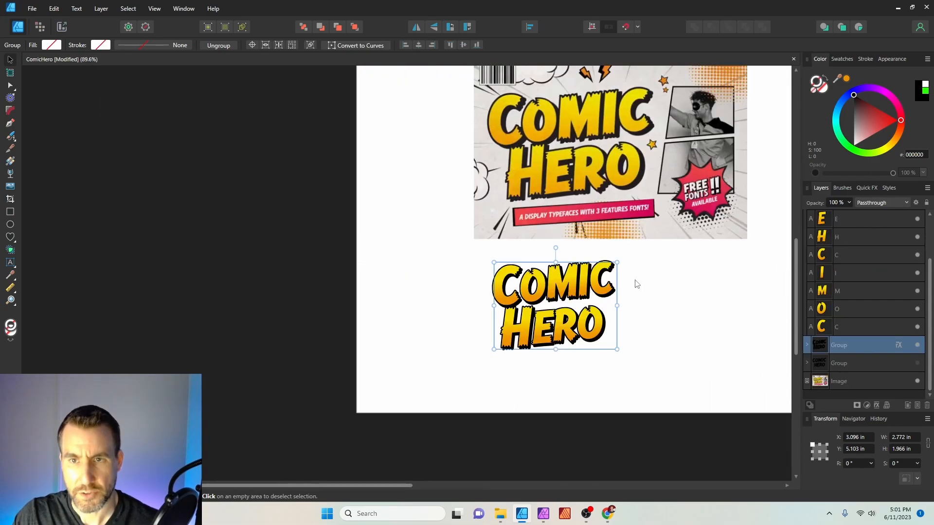
scroll(611, 273, "right", 1)
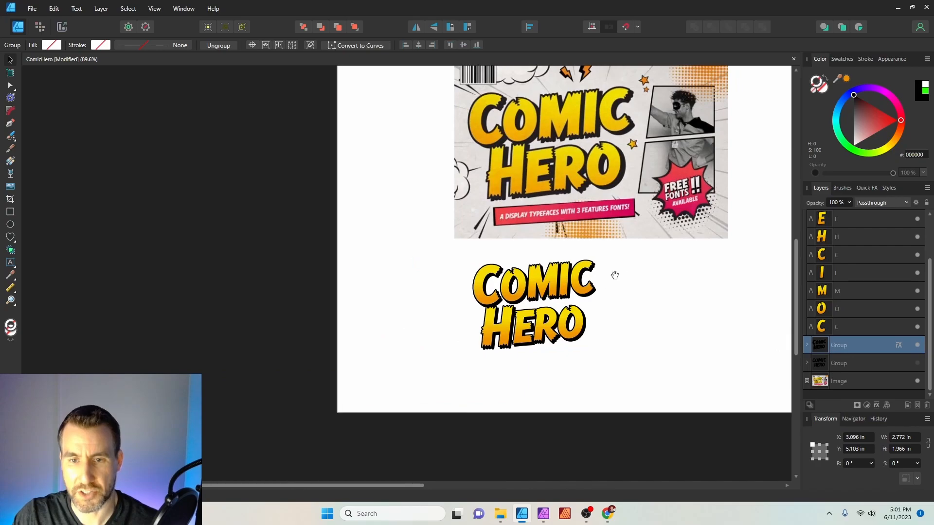
scroll(520, 285, "up", 1)
left_click_drag(637, 260, 613, 276)
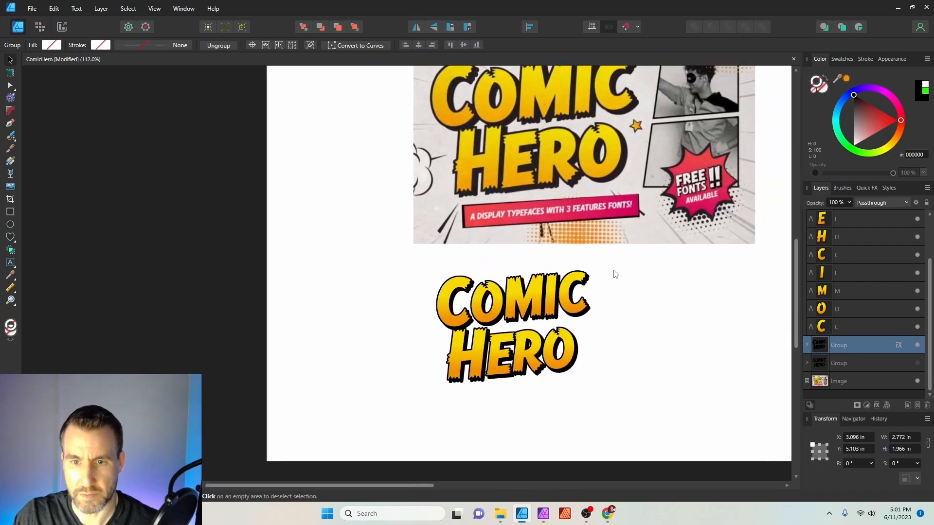
scroll(610, 270, "down", 1)
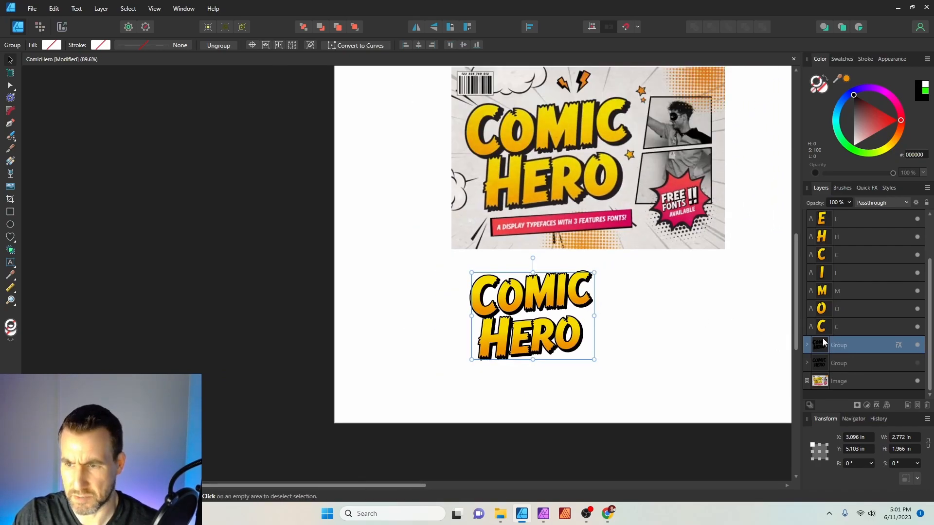
left_click(807, 345)
left_click(836, 329)
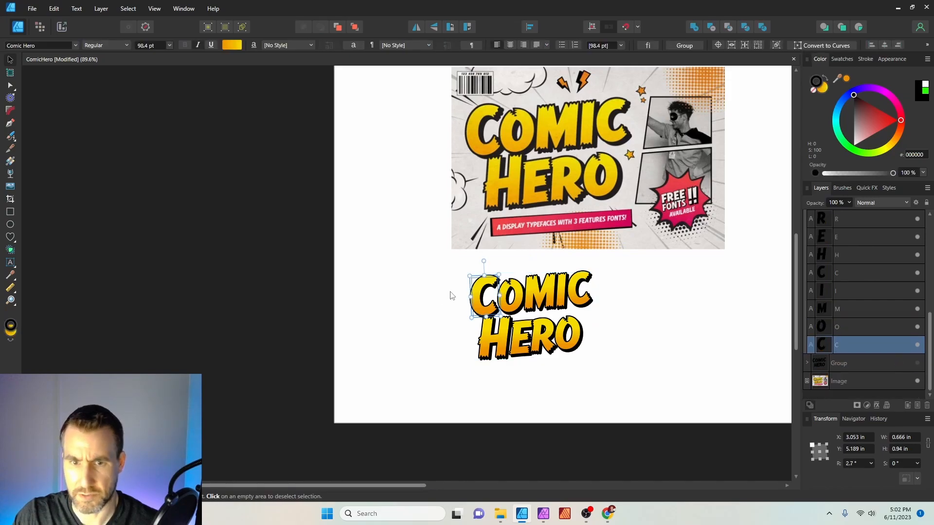
scroll(484, 295, "up", 4)
left_click_drag(499, 265, 502, 265)
scroll(501, 265, "down", 4)
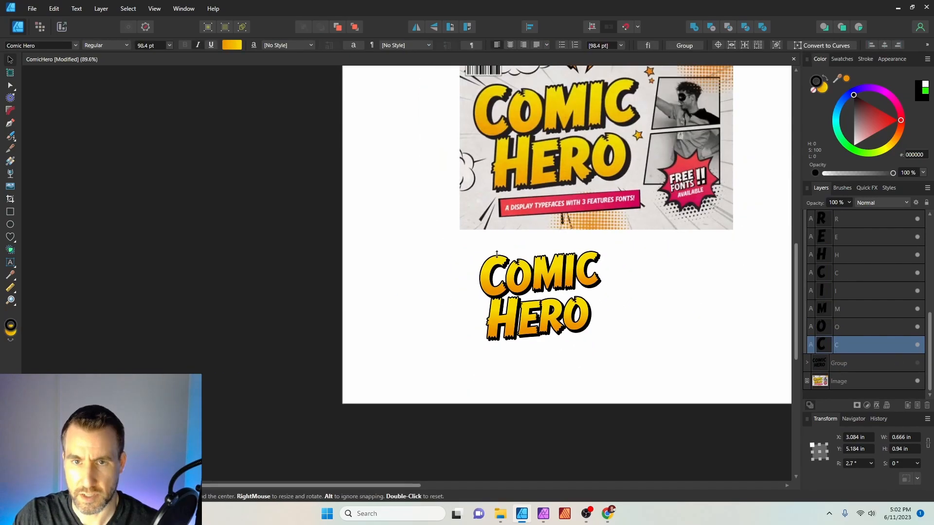
Cover the small white gap between the first C and the H with a black ellipse about 0.027 × 0.023 in.
scroll(510, 257, "up", 4)
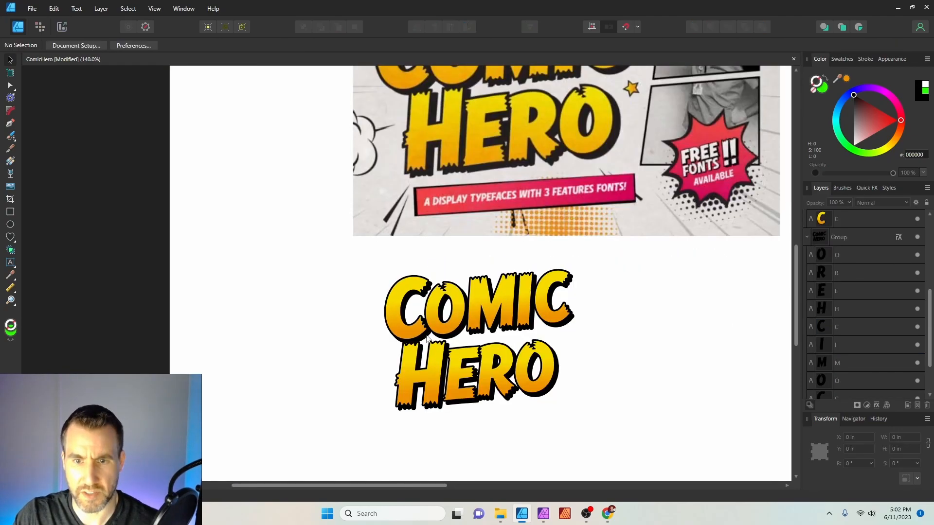
scroll(427, 337, "up", 12)
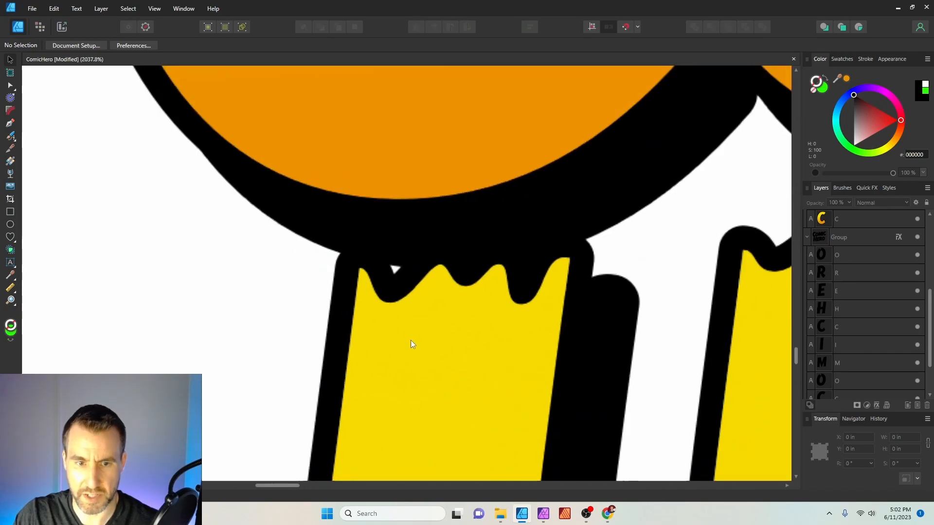
left_click(10, 225)
left_click_drag(380, 261, 407, 282)
left_click(892, 118)
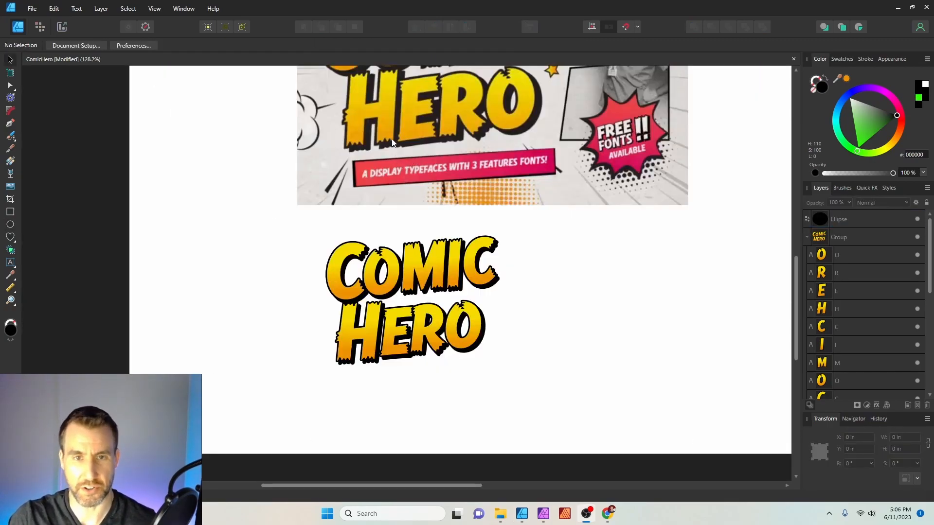
Switch to the Chrome window showing the Creative Fabrica pages.
left_click_drag(375, 131, 501, 198)
scroll(391, 154, "down", 2)
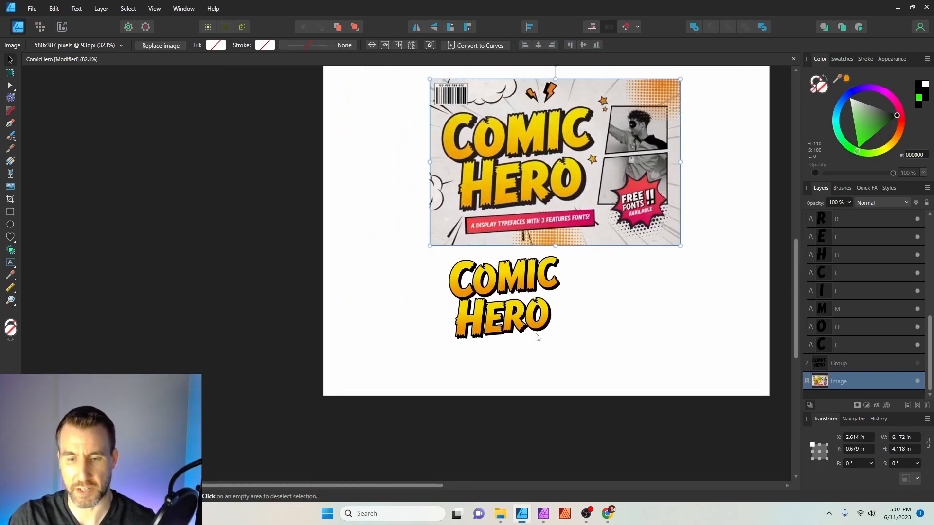
right_click(609, 511)
right_click(610, 510)
right_click(611, 512)
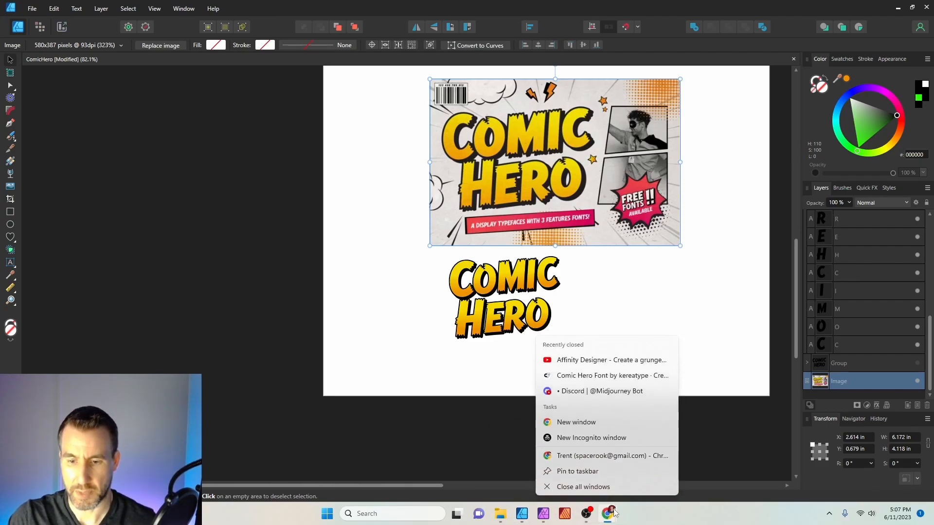
right_click(613, 513)
left_click(614, 513)
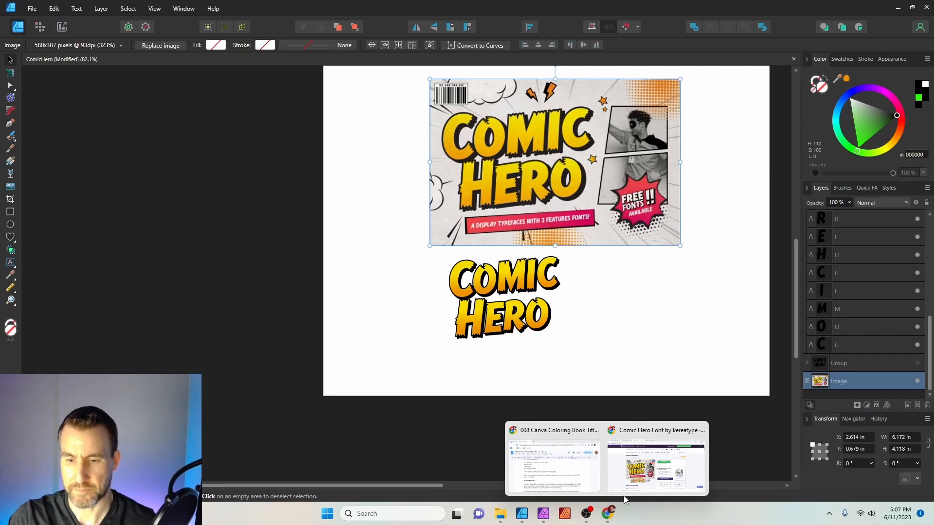
left_click(627, 467)
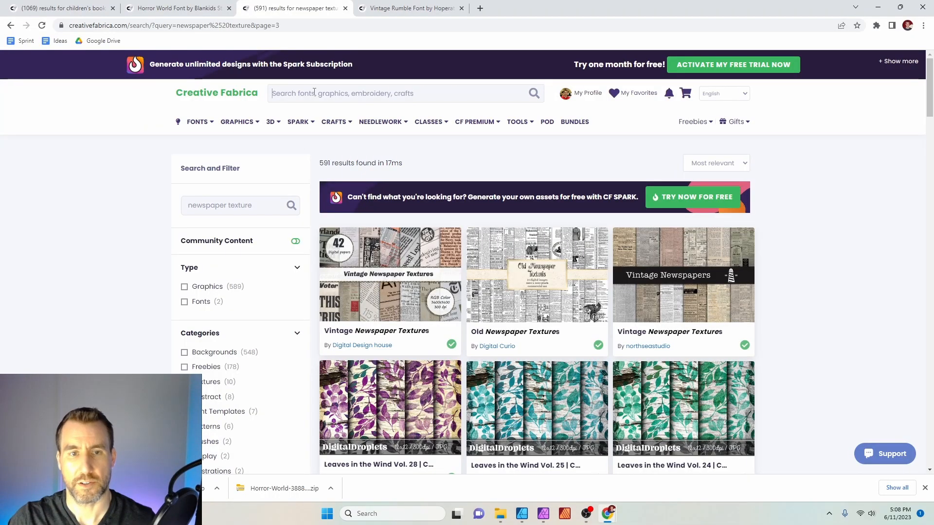
Search Creative Fabrica for "oldpaper" and open the Rustic Plain Old Paper listing.
left_click(315, 92)
type("oldpaper")
key("Return")
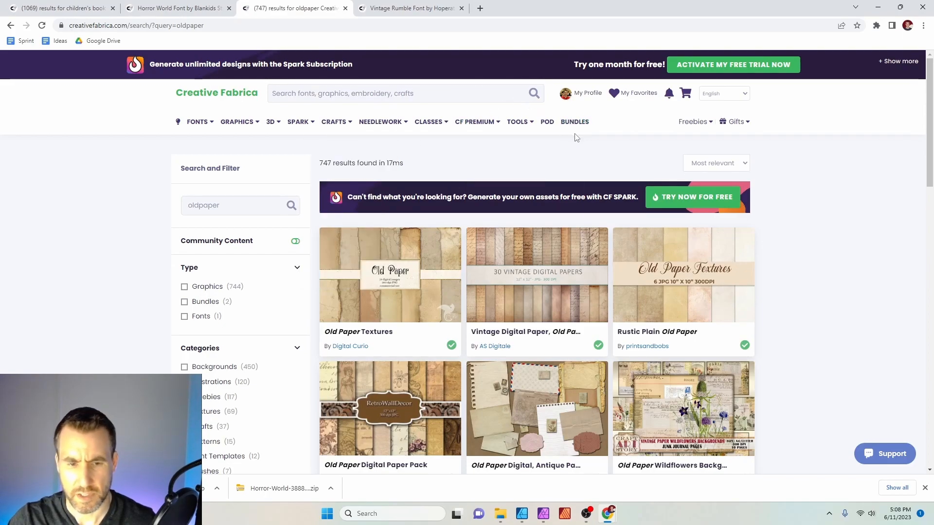
left_click(649, 243)
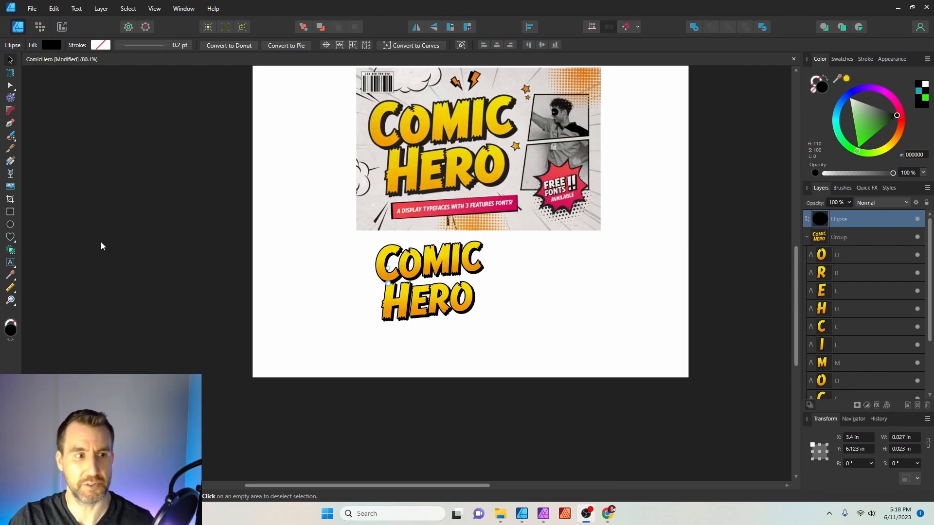
Add a teal COMIC HERO text line in the Comic Hero font at 96 pt and place it below the finished title.
left_click(10, 263)
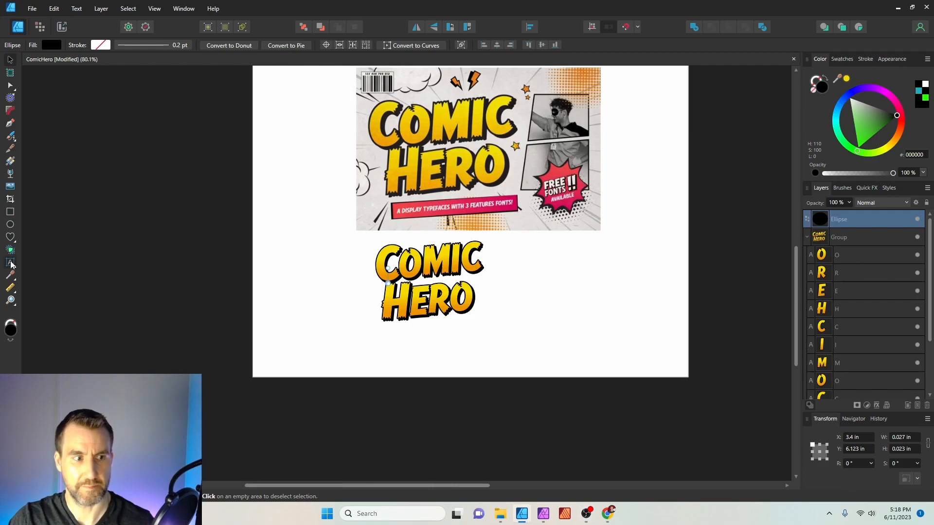
left_click_drag(524, 327, 584, 354)
type("COMIC HERO")
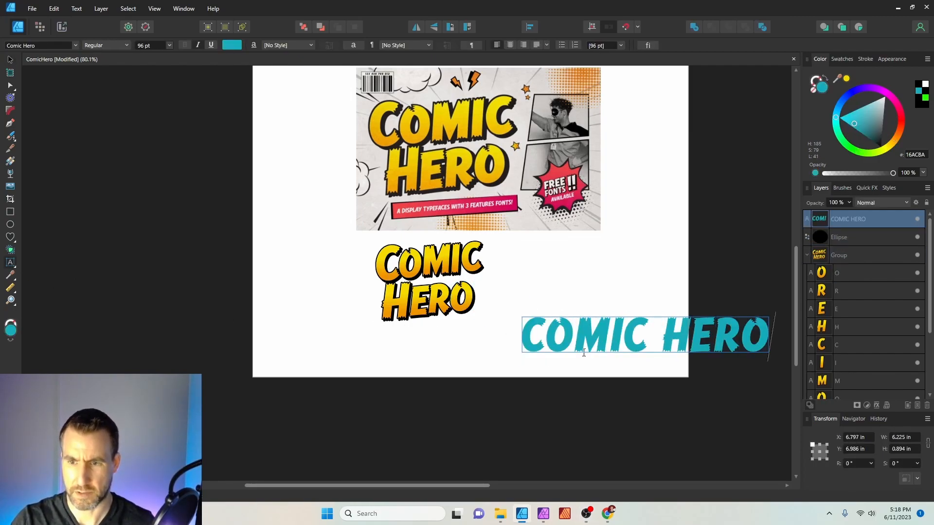
key("Escape")
left_click(10, 60)
left_click_drag(632, 336, 539, 349)
List all files in the Old Paper Textures folder and place PaperBG2.jpg on the page at 10 × 10 in.
left_click(32, 8)
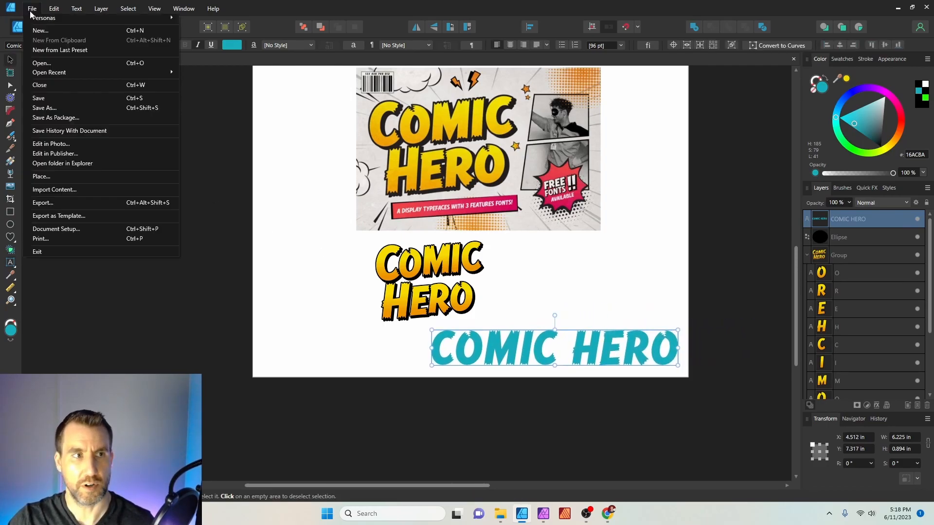
left_click(77, 173)
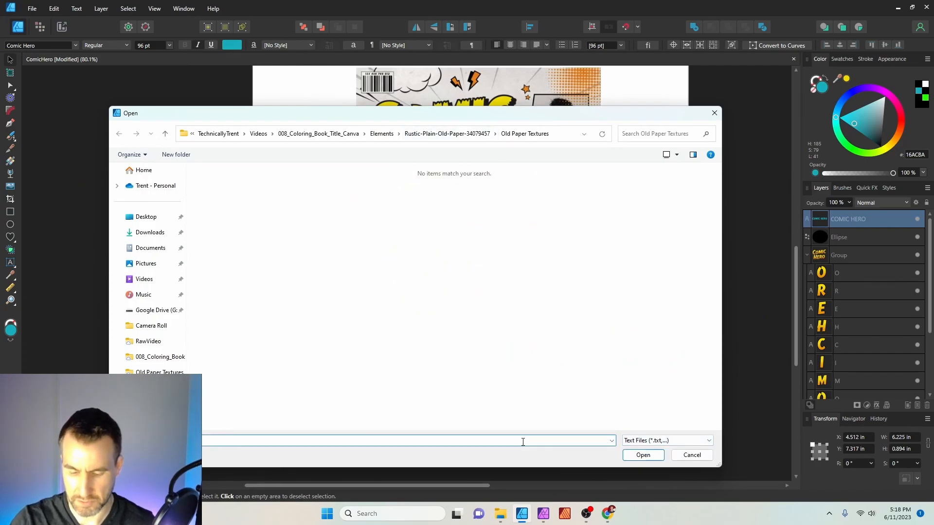
key("Return")
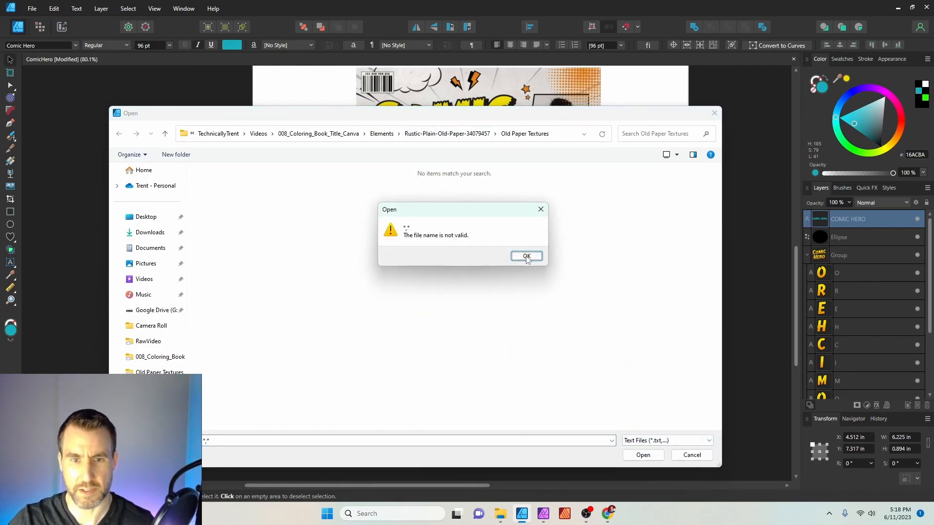
left_click(525, 254)
left_click(217, 441)
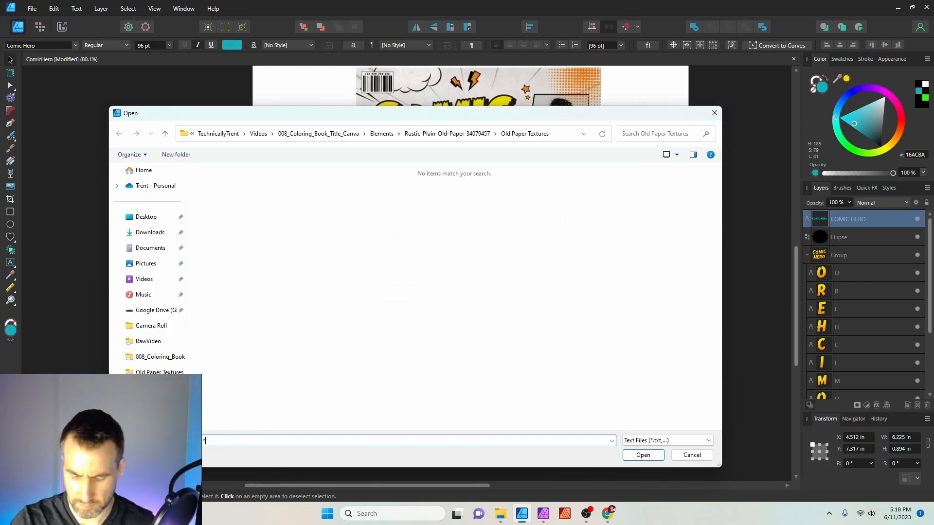
key("Return")
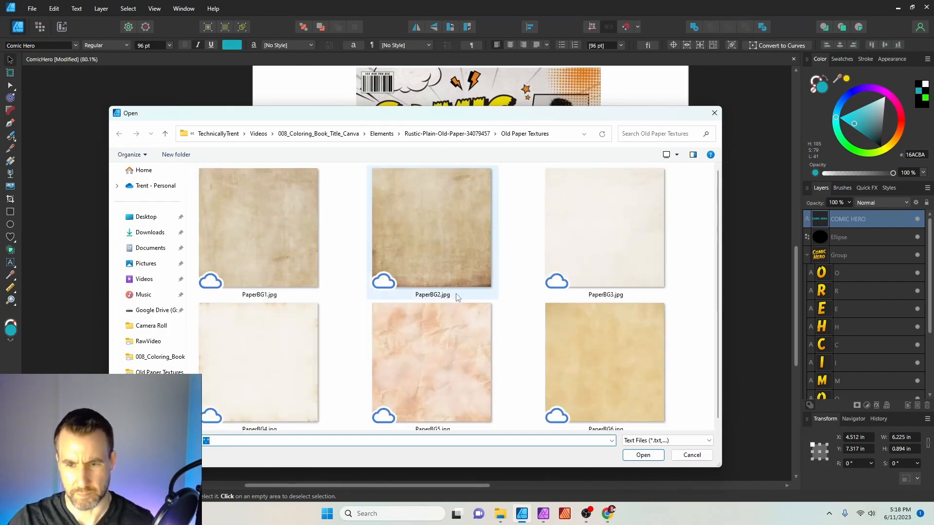
left_click(424, 229)
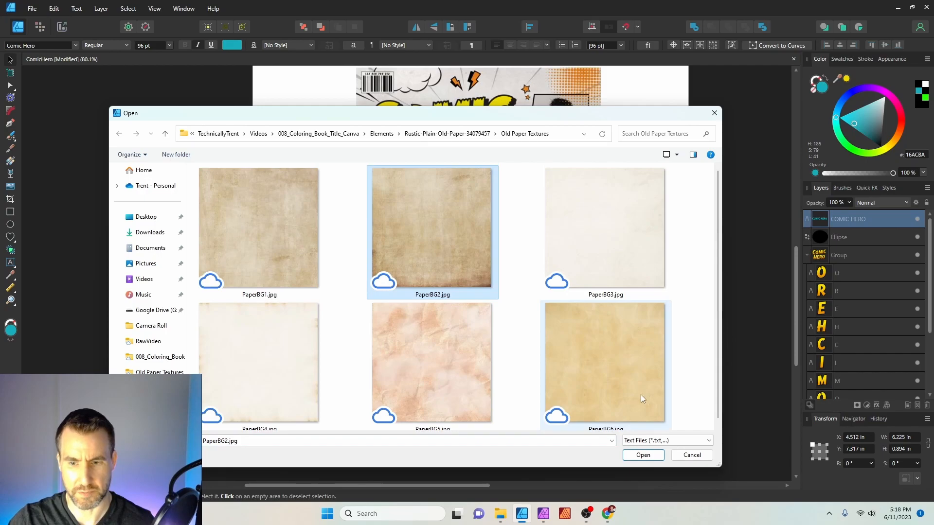
left_click(648, 454)
left_click(336, 313)
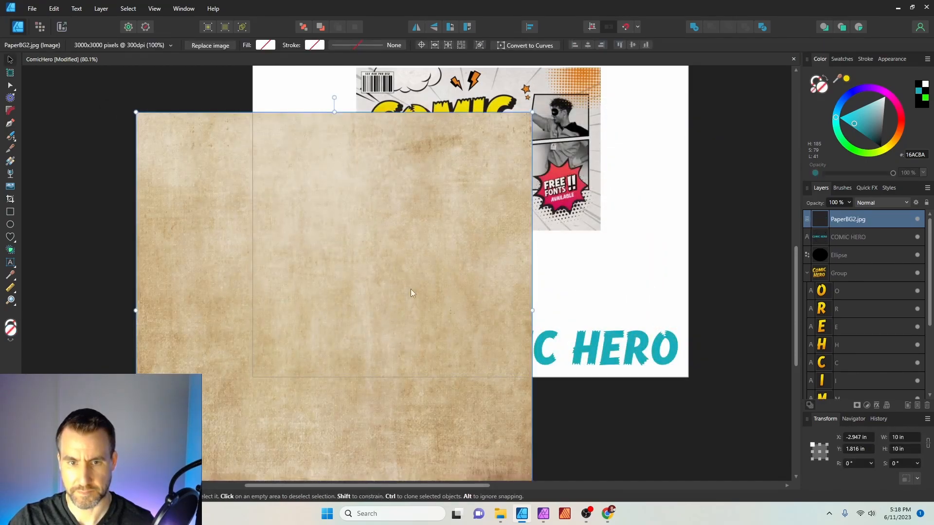
Clip the paper texture inside the teal COMIC HERO text and shift it to cover both words.
left_click_drag(823, 230, 847, 238)
left_click_drag(543, 263, 691, 280)
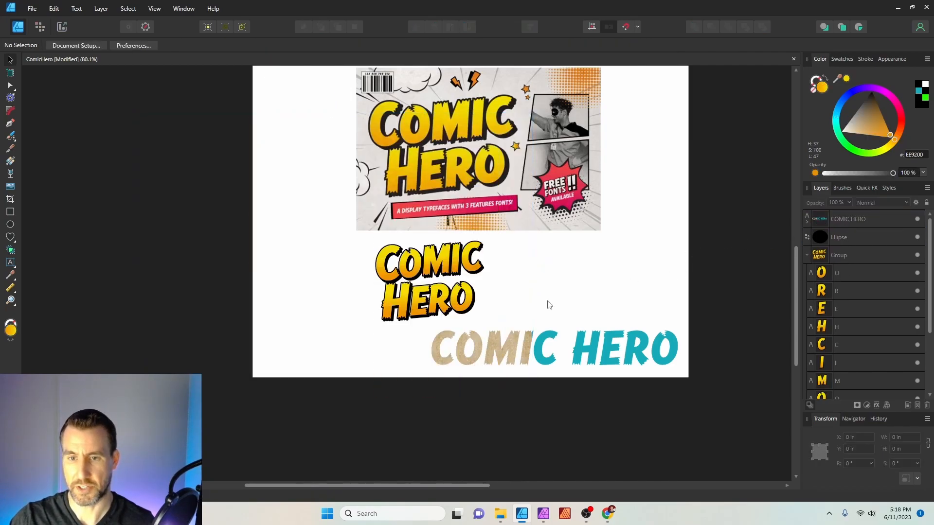
left_click(808, 223)
left_click(833, 237)
left_click_drag(529, 310, 721, 275)
Try the Multiply blend mode on the paper texture inside the teal text, and switch it to Color Burn.
left_click(882, 202)
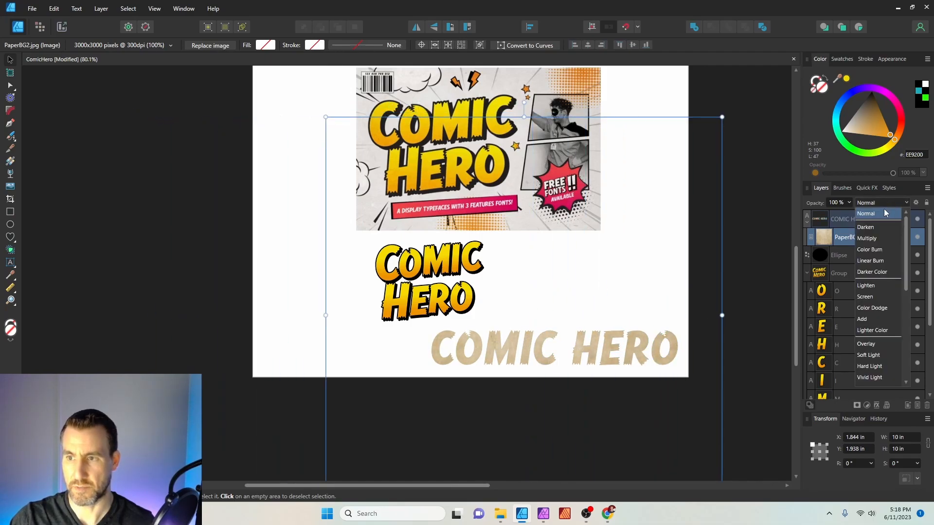
left_click(875, 242)
scroll(556, 351, "up", 5)
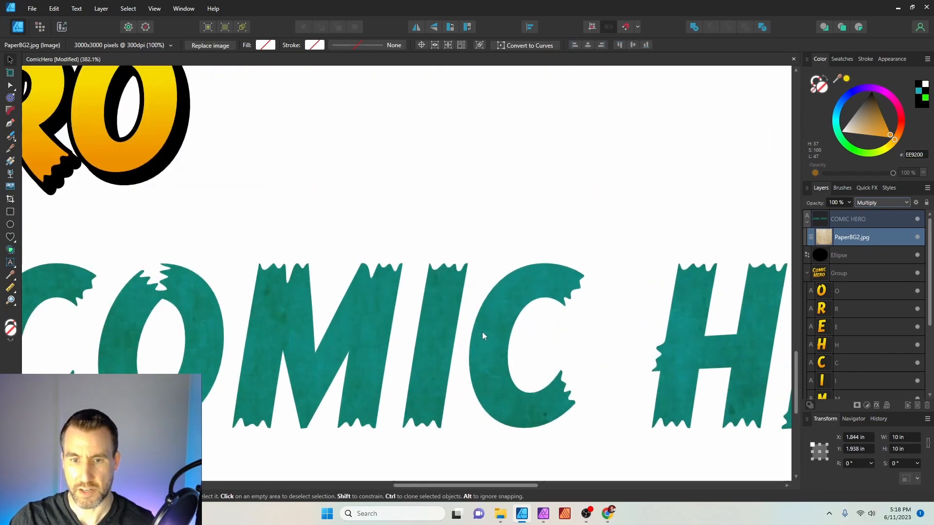
left_click(876, 202)
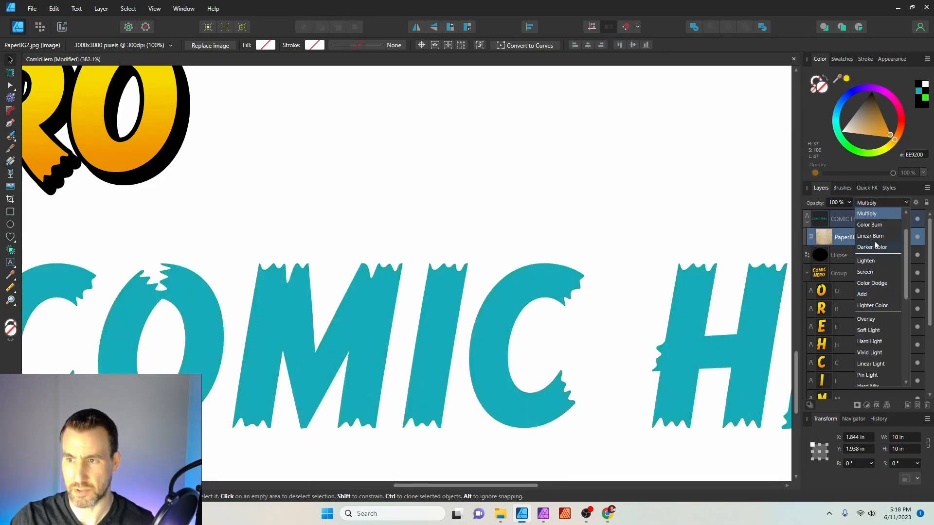
left_click(874, 225)
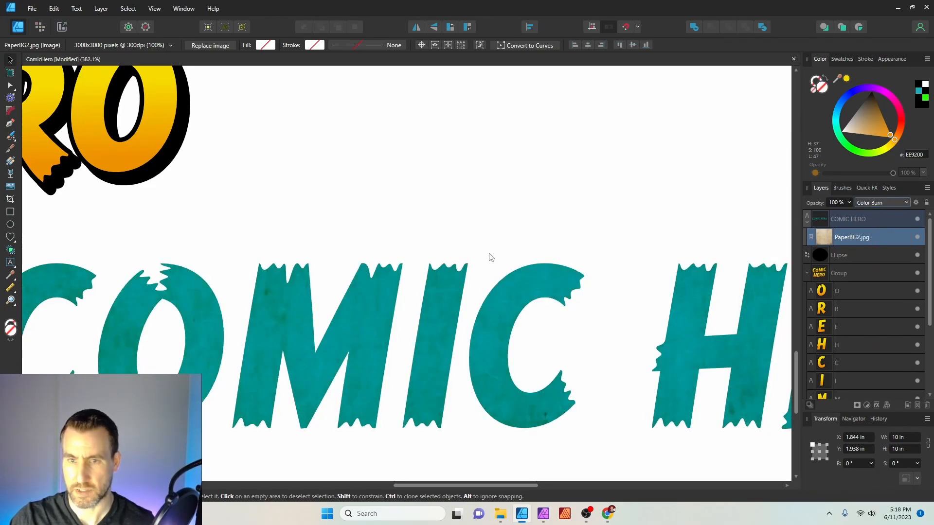
scroll(477, 292, "down", 5)
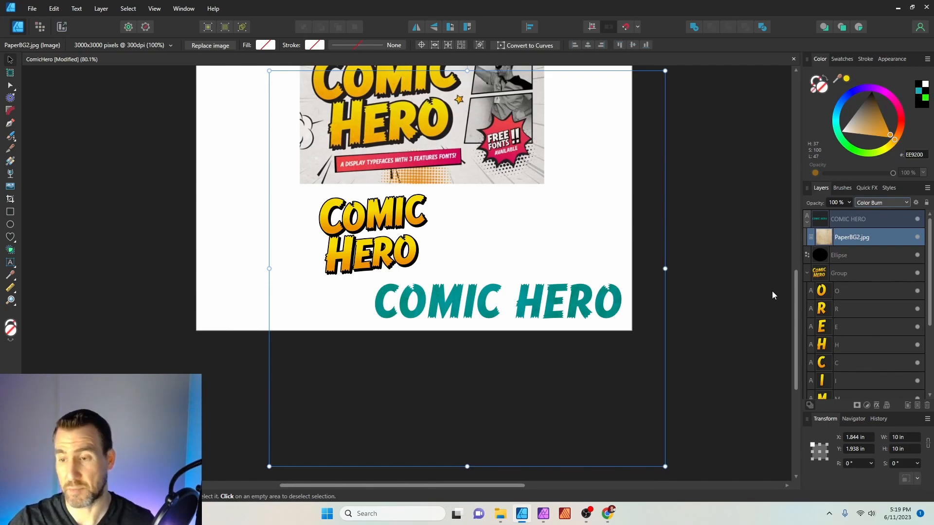
Convert all nine letters of the orange title to curves and merge them into one shape.
left_click(832, 291)
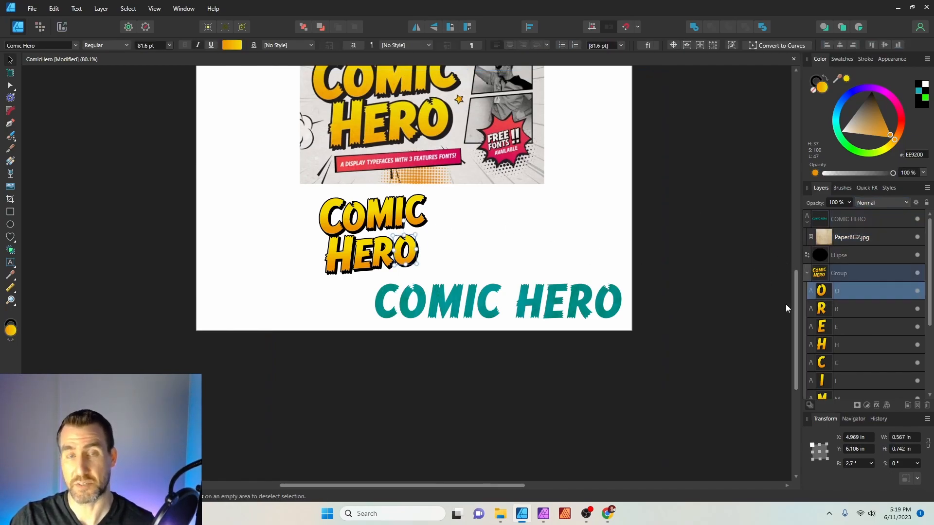
scroll(833, 322, "down", 3)
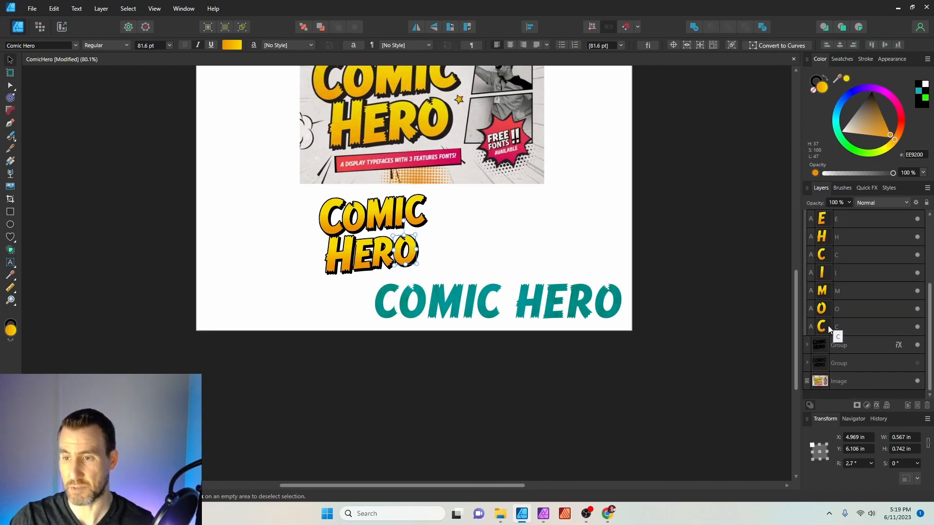
scroll(828, 325, "up", 2)
left_click(826, 238, "shift")
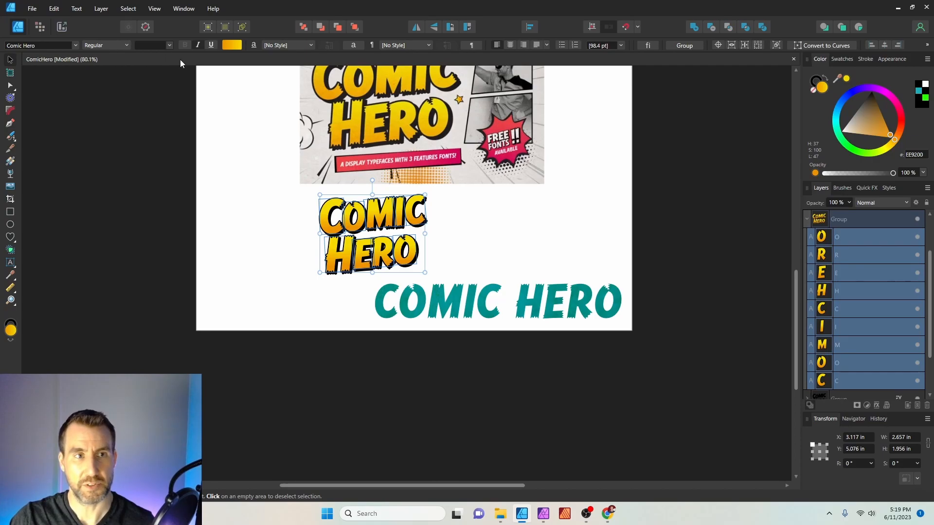
left_click(124, 10)
mouse_move(108, 11)
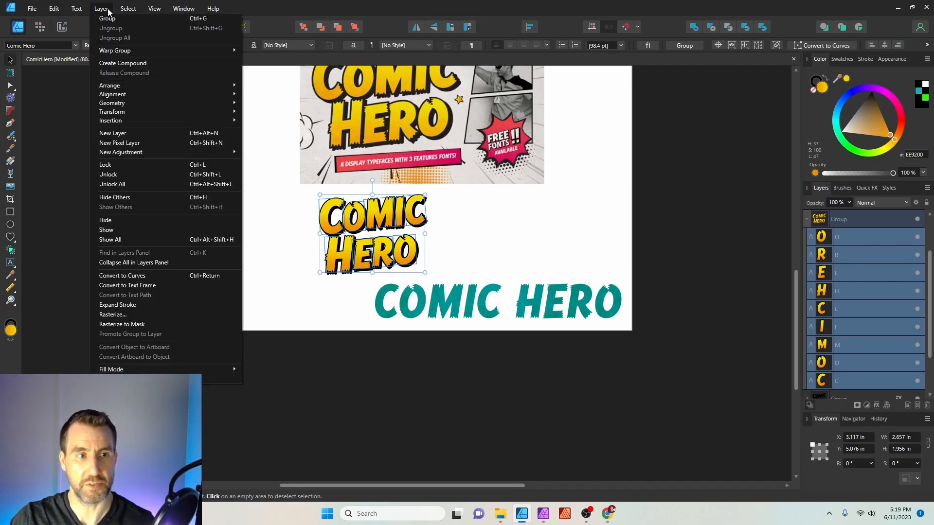
left_click(145, 276)
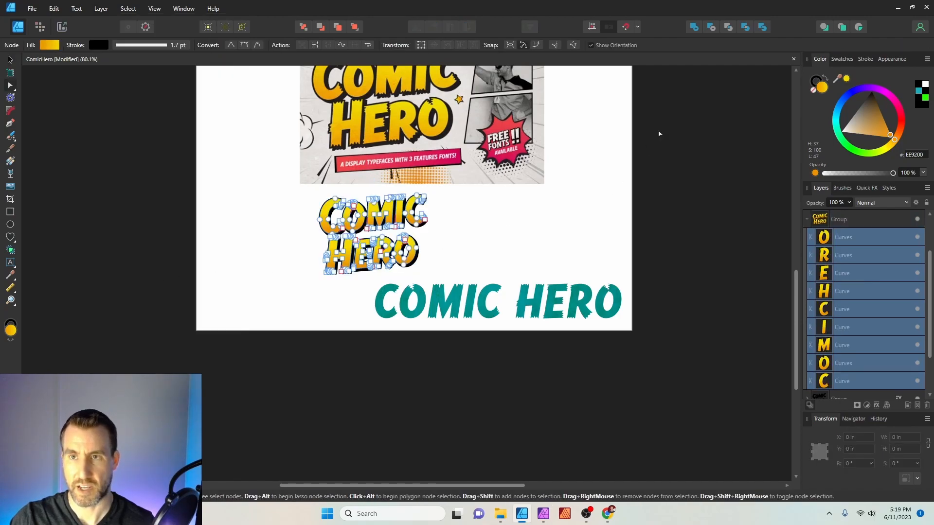
left_click(694, 27)
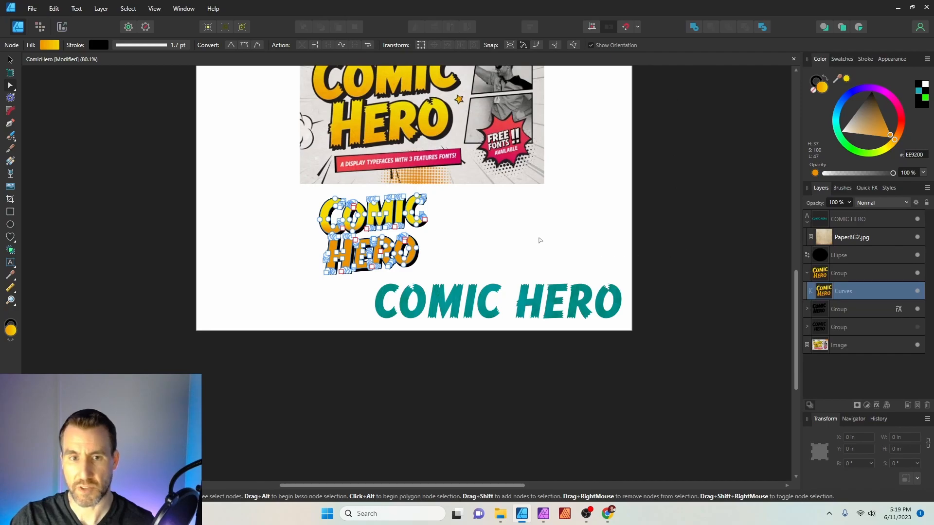
left_click(434, 240)
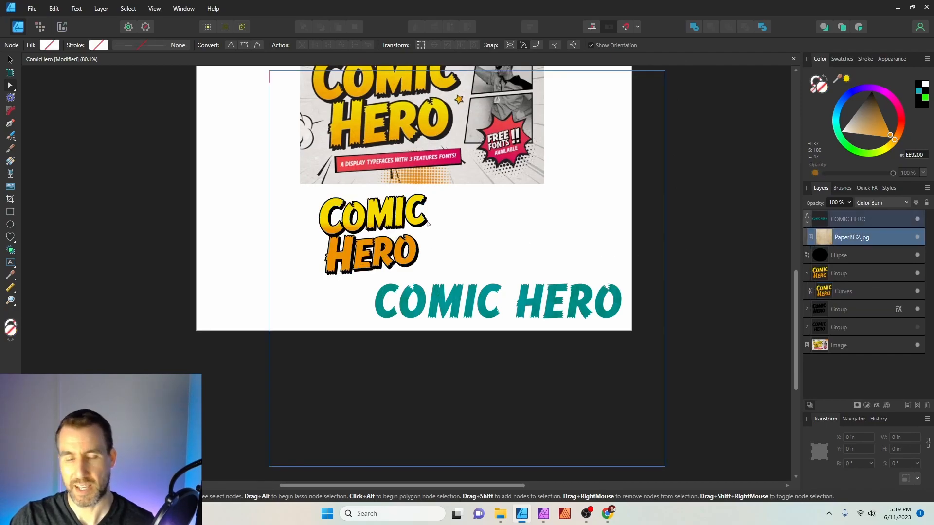
Draw a vertical linear gradient across the merged title and space its two middle colour stops, the first at 33%.
left_click(854, 295)
scroll(188, 218, "up", 1)
left_click(10, 161)
left_click_drag(410, 195, 415, 277)
left_click(147, 45)
double_click(116, 144)
left_click_drag(148, 87, 123, 88)
left_click_drag(185, 87, 174, 89)
Recolour the gradient stops so that each word of the merged title fades from yellow to orange.
left_click(113, 131)
left_click_drag(158, 148, 75, 94)
left_click(167, 148)
left_click(209, 147)
left_click(123, 87)
left_click(113, 131)
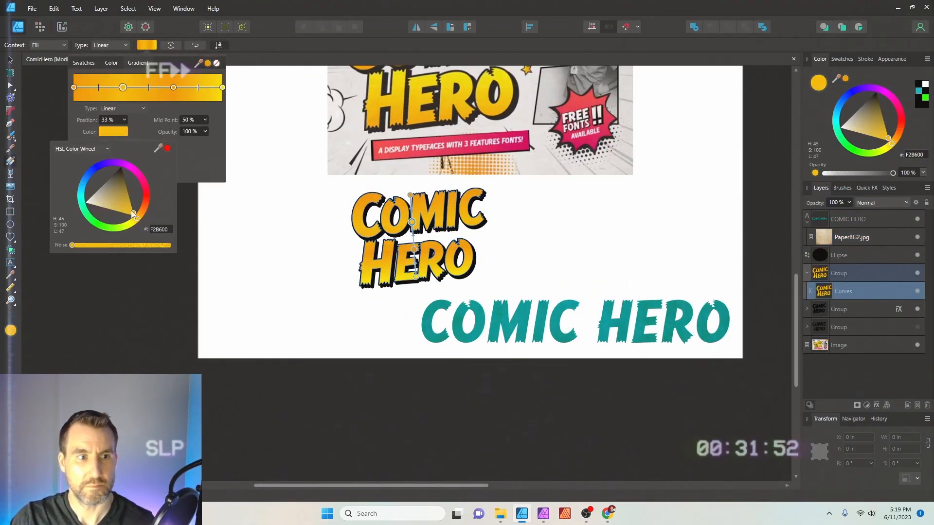
left_click_drag(137, 217, 133, 221)
left_click(209, 161)
left_click(116, 154)
left_click(10, 60)
left_click(292, 209)
left_click_drag(310, 176, 259, 206)
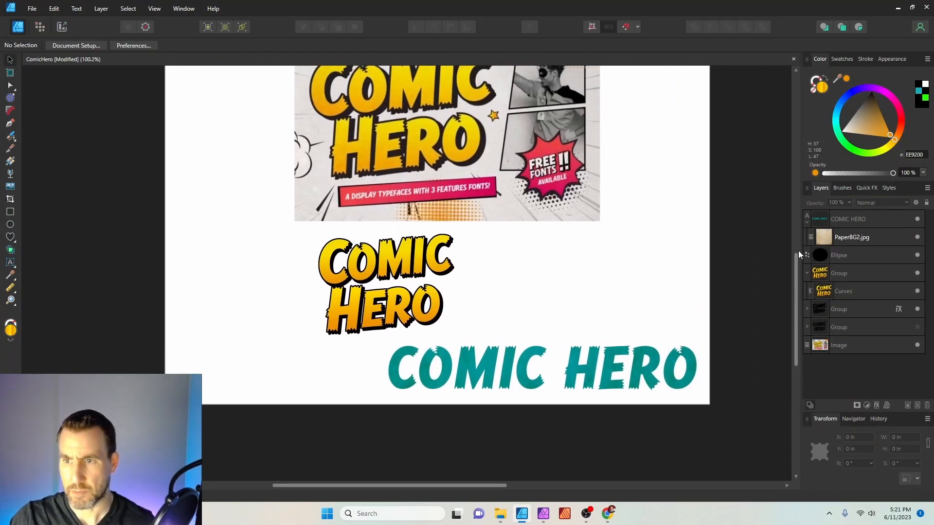
Move the paper texture out of the teal text into the merged orange title, and remove the teal text.
left_click(822, 245)
left_click_drag(823, 244, 836, 292)
scroll(446, 267, "up", 12)
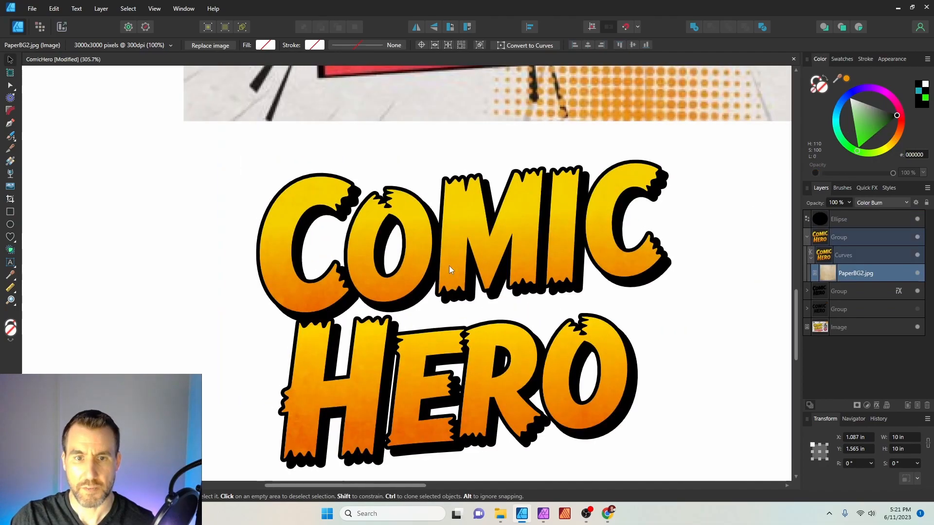
Scale the clipped paper texture down to about 3.54 × 3.54 in and centre it over the orange title.
scroll(466, 253, "down", 14)
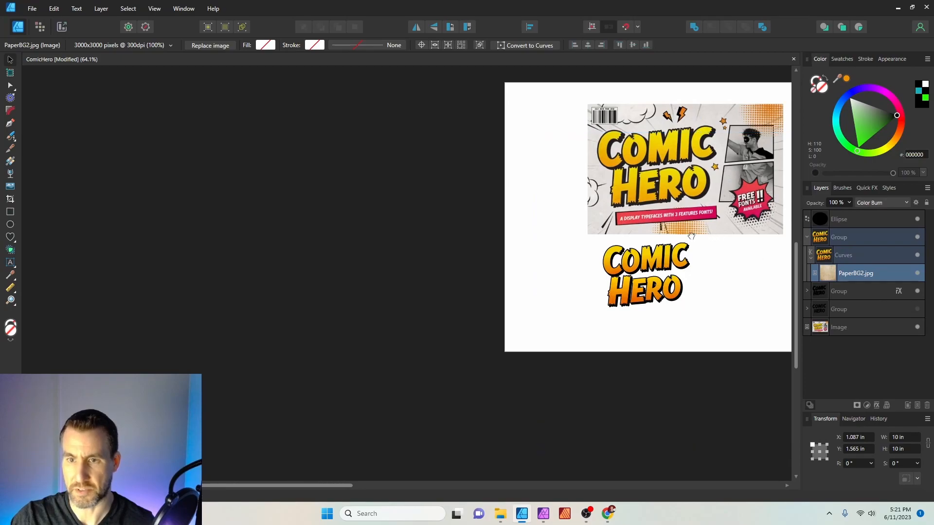
left_click_drag(705, 234, 426, 224)
left_click_drag(578, 123, 333, 226)
left_click_drag(359, 351, 403, 248)
left_click_drag(445, 195, 416, 225)
left_click_drag(375, 254, 472, 259)
scroll(473, 261, "up", 6)
scroll(475, 264, "up", 4)
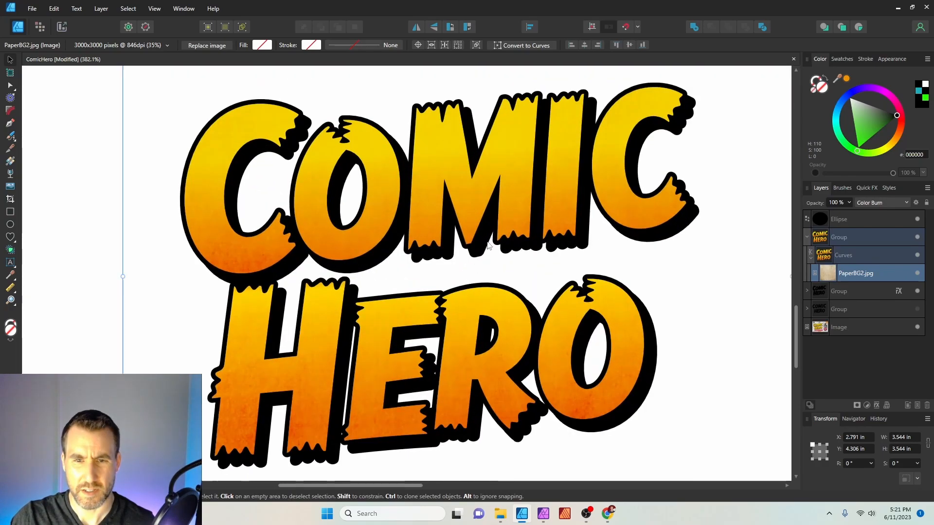
left_click_drag(353, 219, 497, 202)
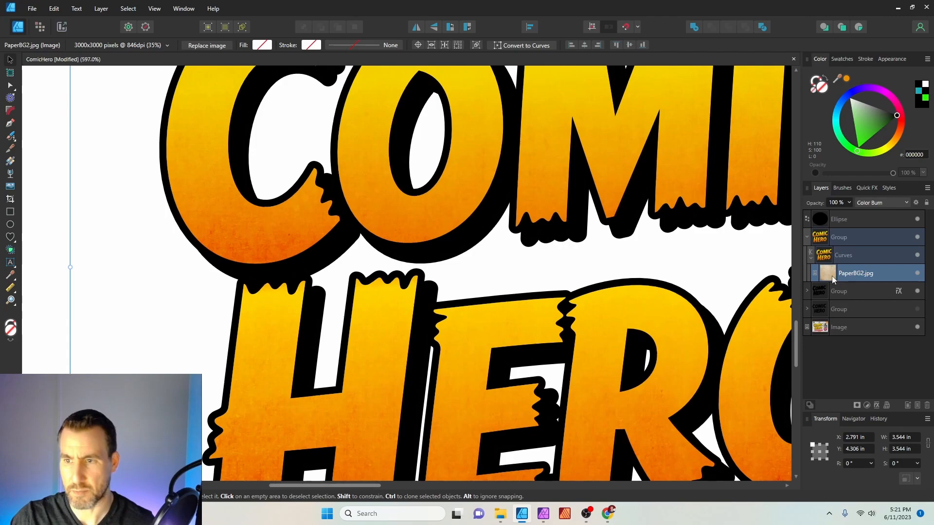
Duplicate the paper texture inside the title and set the copy's blend mode to Soft Light.
key("ctrl+j")
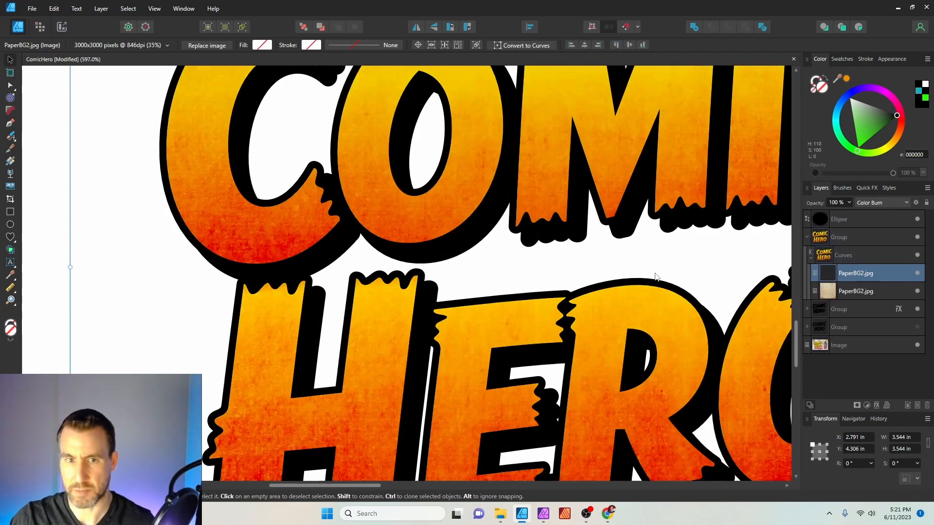
scroll(647, 276, "down", 6)
scroll(709, 252, "right", 3)
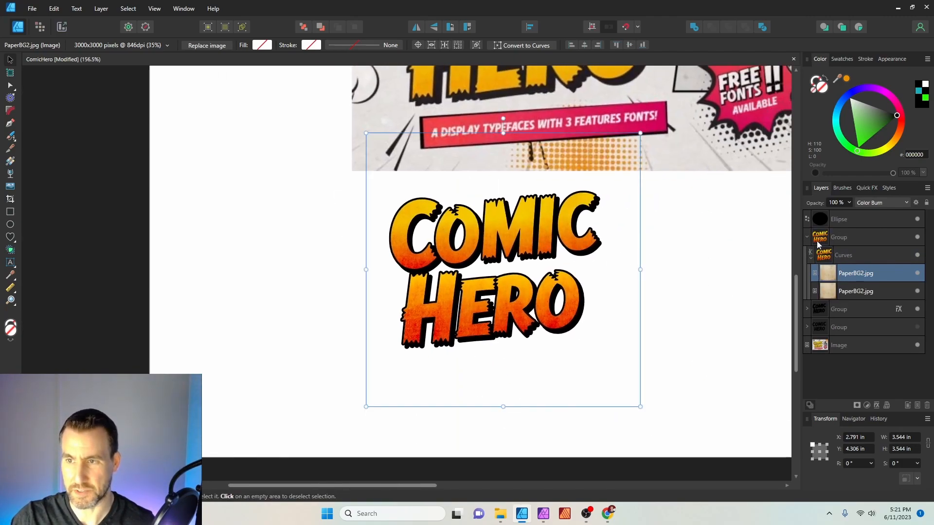
left_click(871, 204)
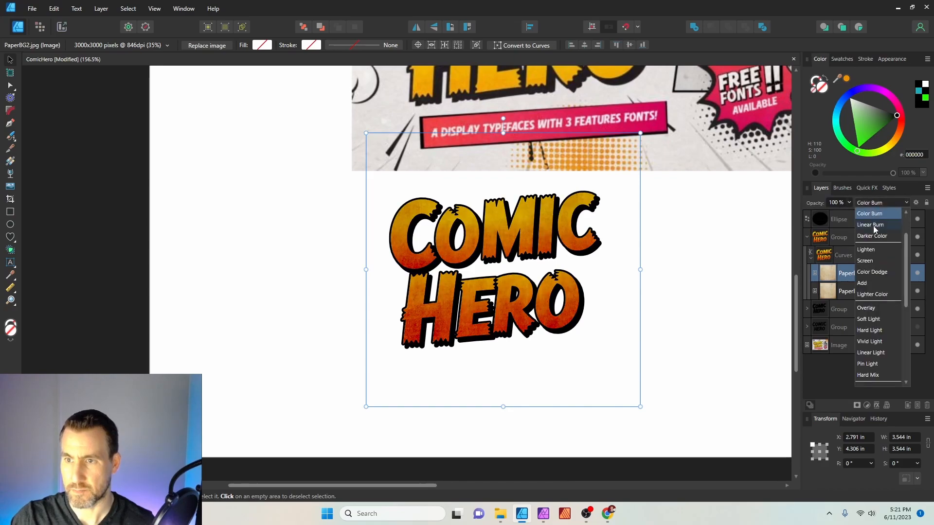
left_click(868, 319)
scroll(413, 245, "up", 5)
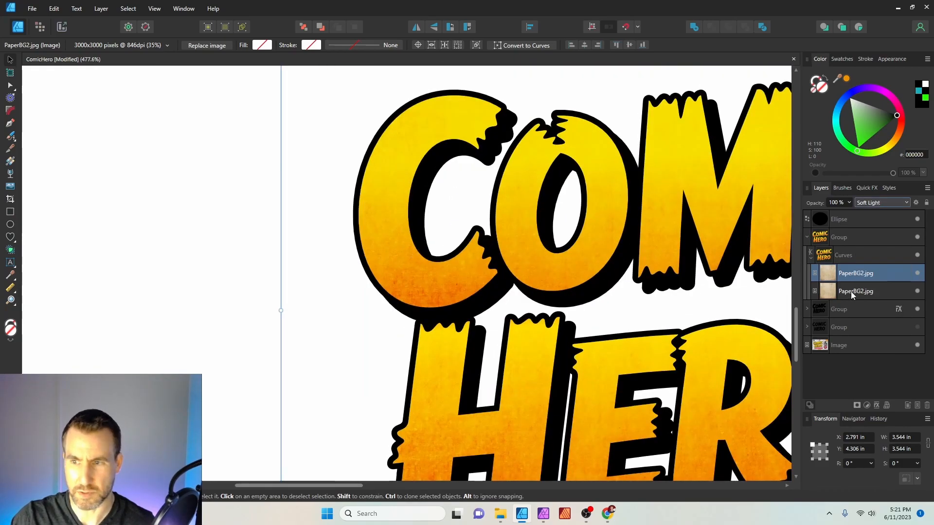
Hide the Soft Light copy of the paper texture.
key("ctrl+0")
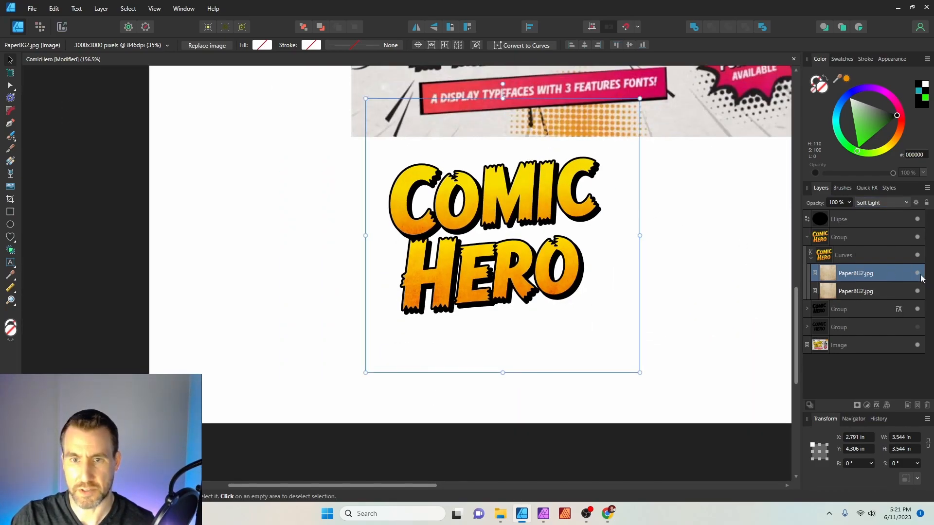
left_click(917, 273)
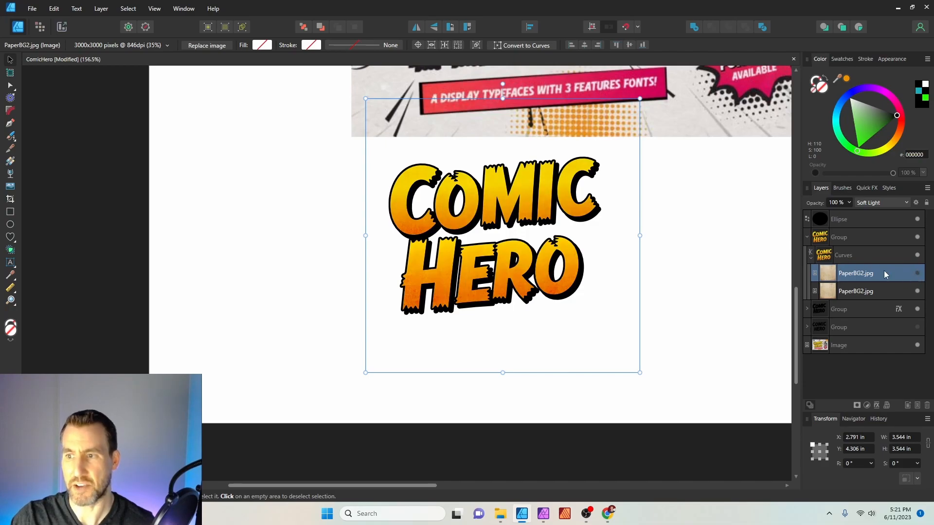
scroll(647, 243, "down", 3)
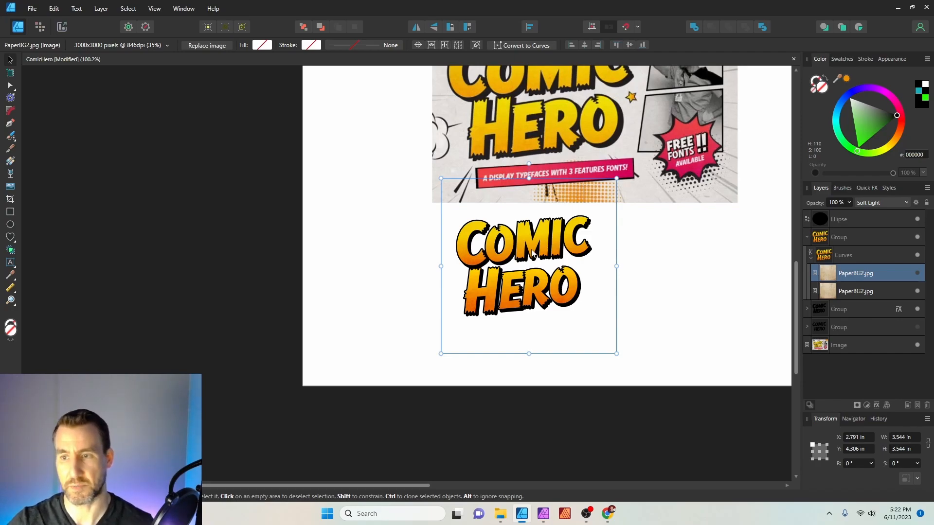
Select all parts of the finished title together and enlarge them to about 2.8 × 2.07 in.
left_click(390, 236)
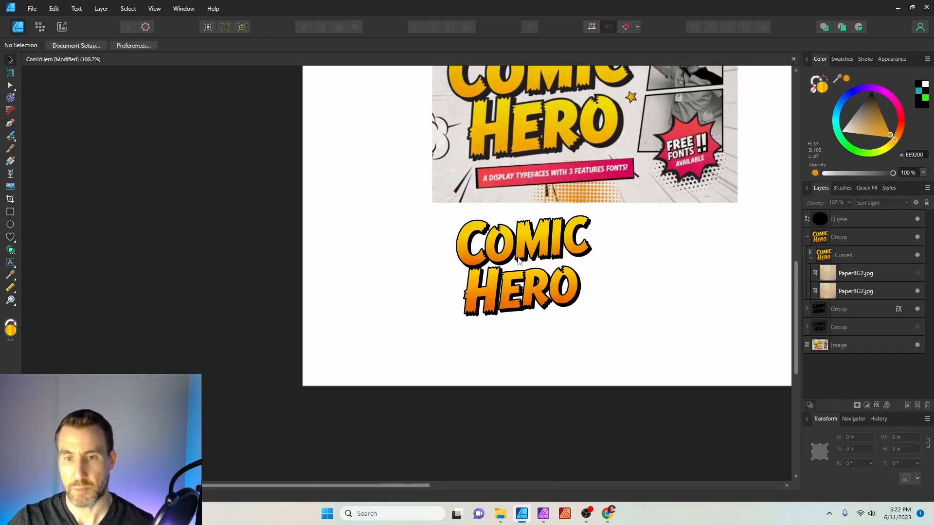
left_click_drag(369, 187, 626, 365)
mouse_move(588, 213)
left_mouse_down()
mouse_move(761, 94)
mouse_move(601, 209)
left_mouse_up()
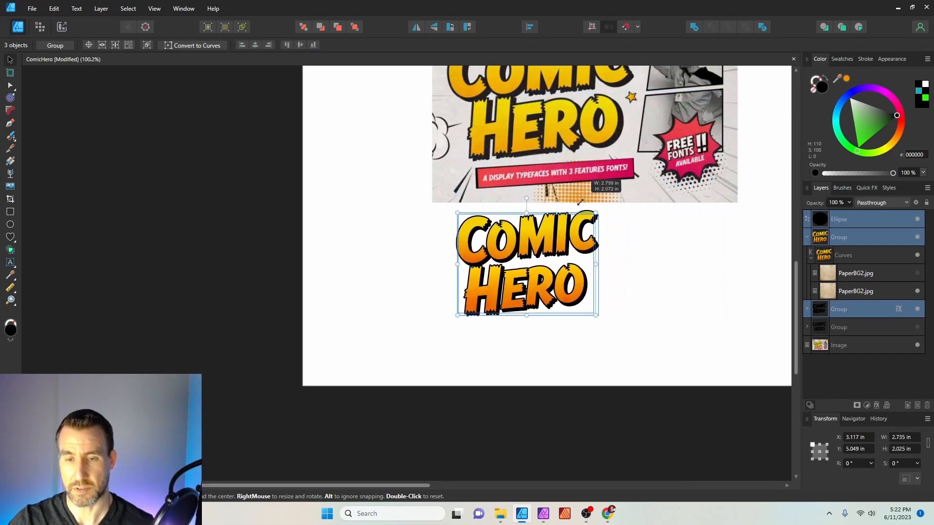